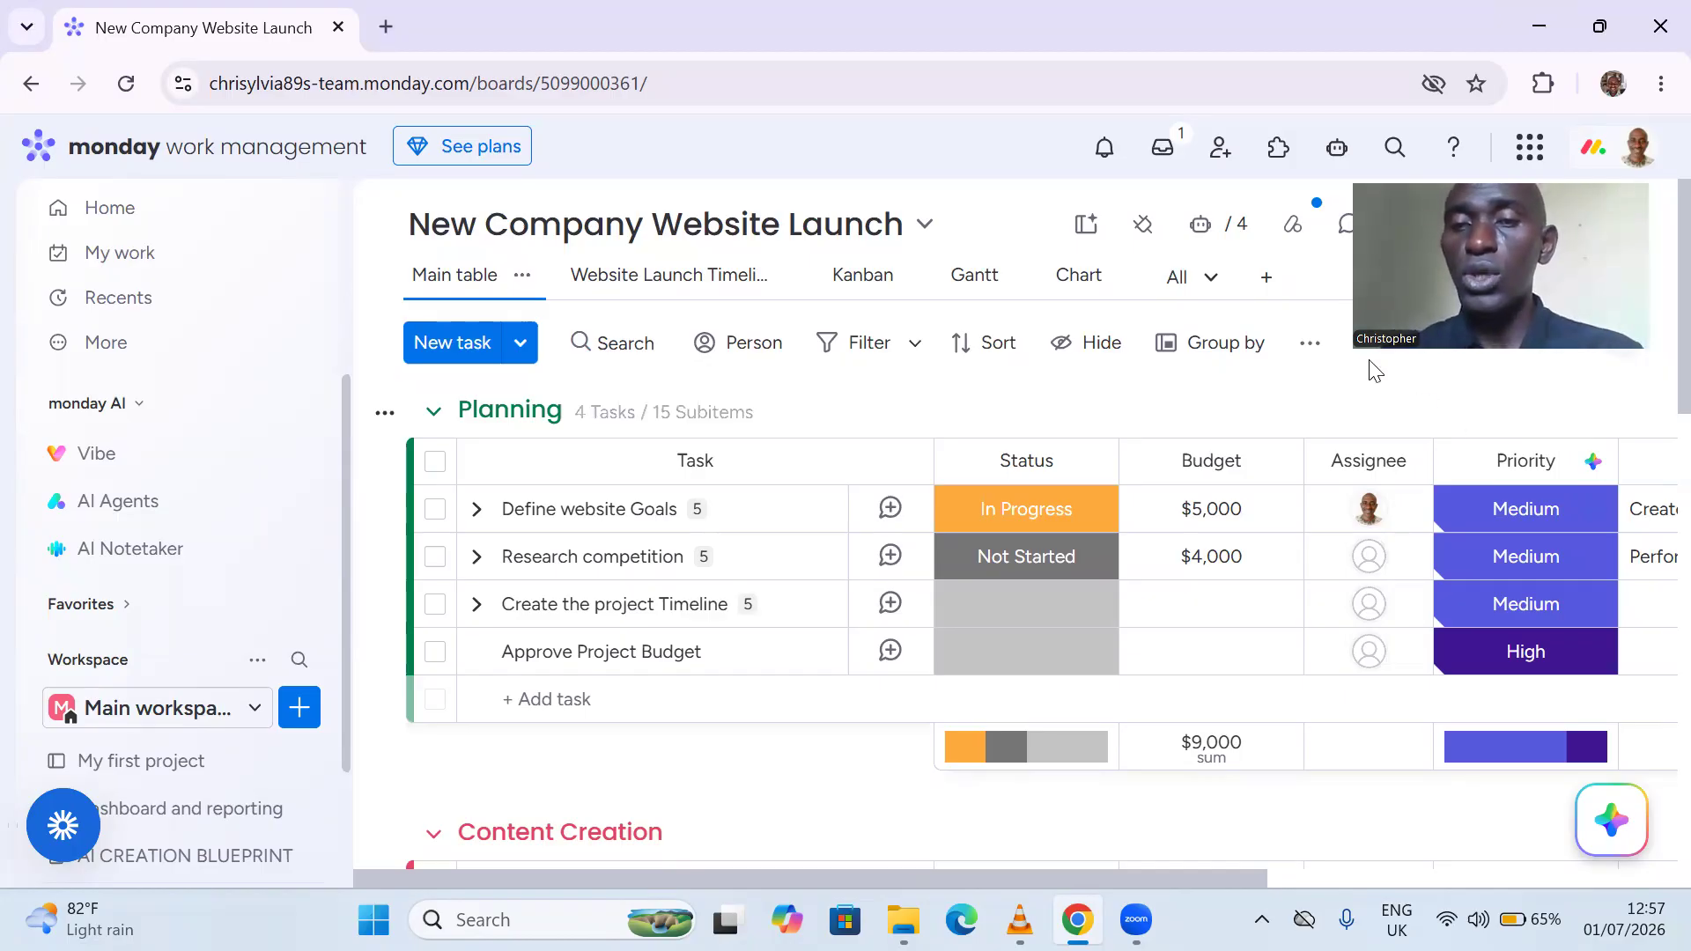
# - Add a Form view to the New Company Website Launch board
pyautogui.click(1267, 282)
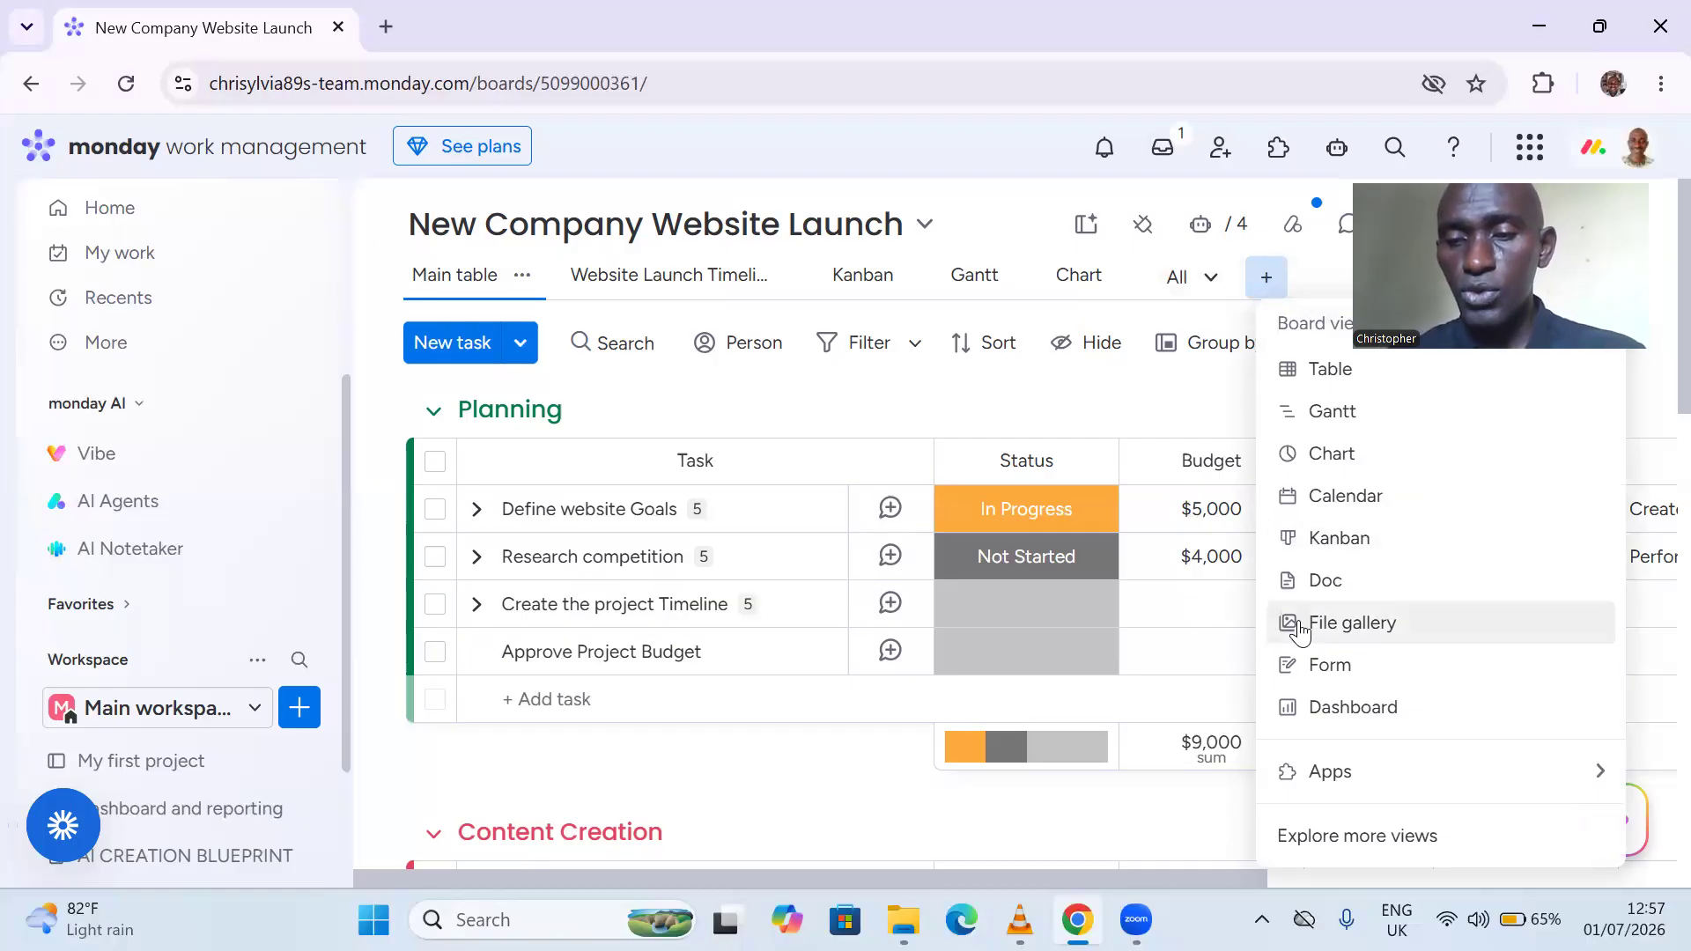
pyautogui.click(1336, 671)
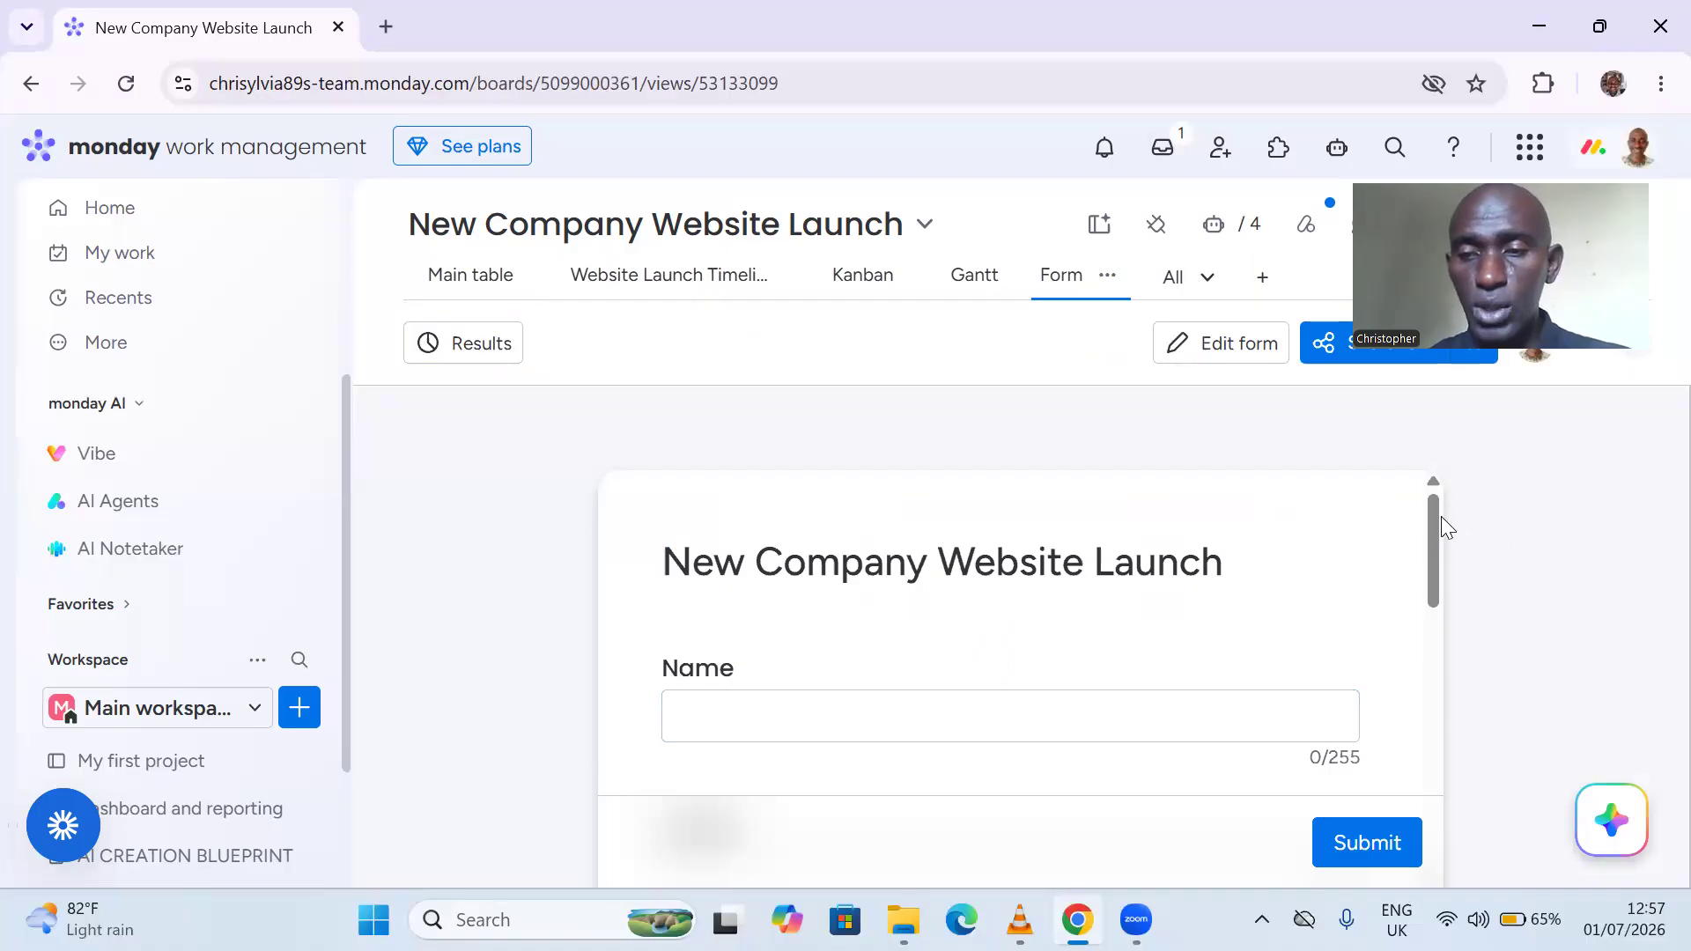
pyautogui.moveTo(1432, 527); pyautogui.dragTo(1430, 485)
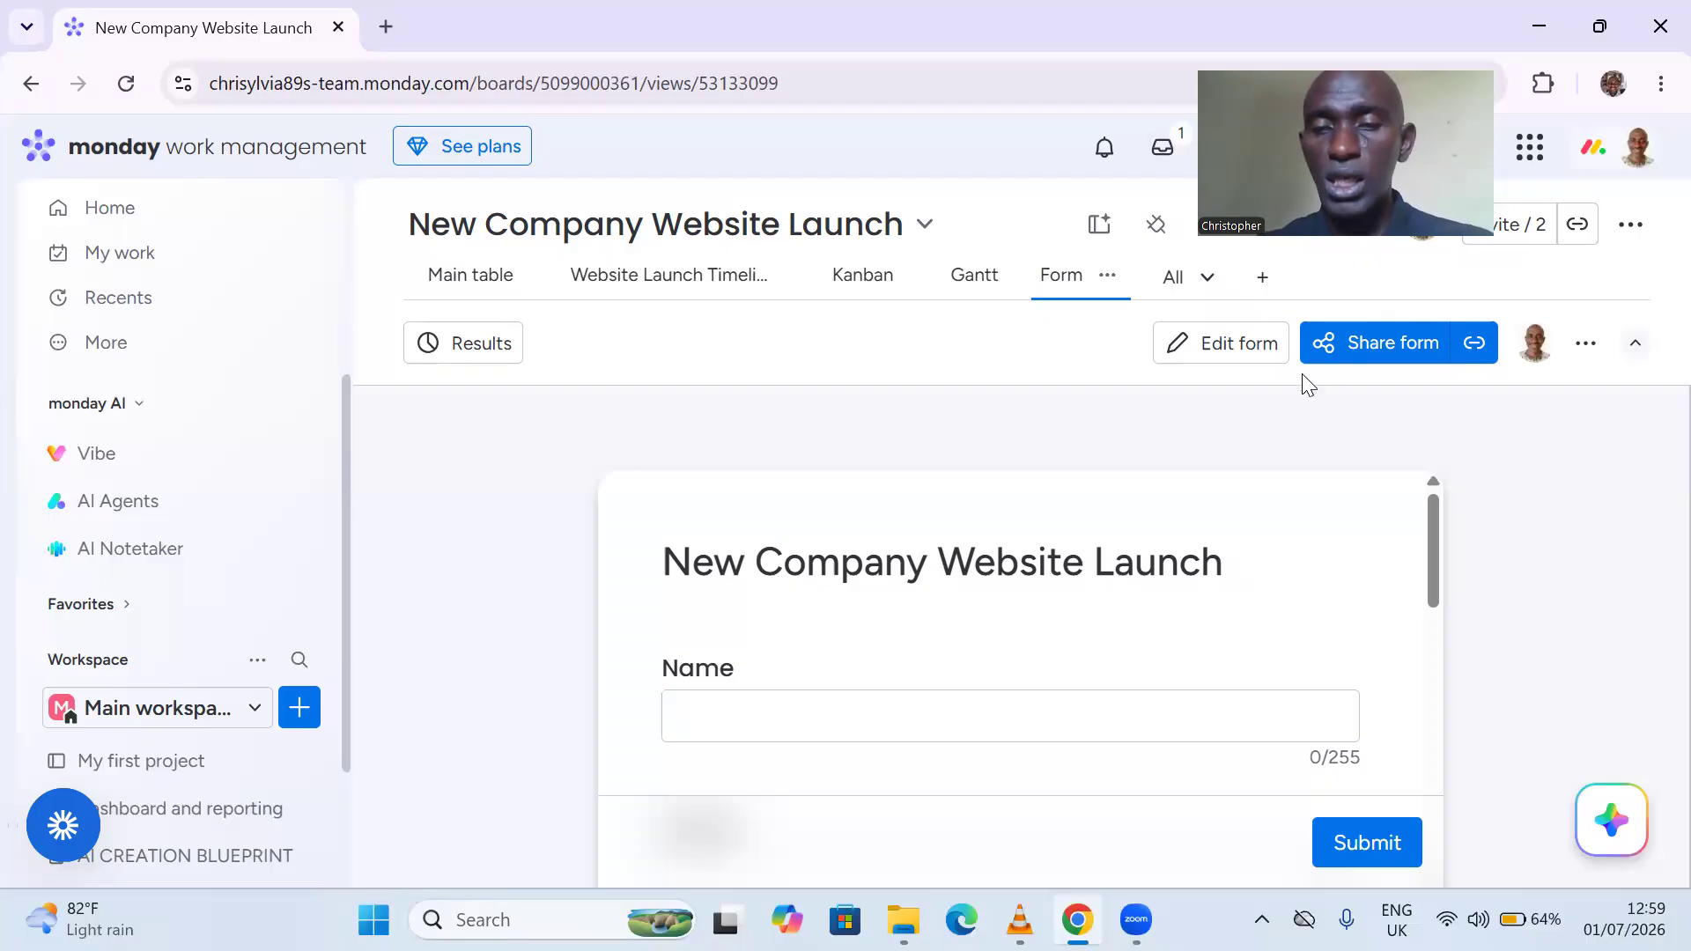
# - Open the New Company Website Launch form for editing and look over its content down to the submit section
pyautogui.click(1267, 352)
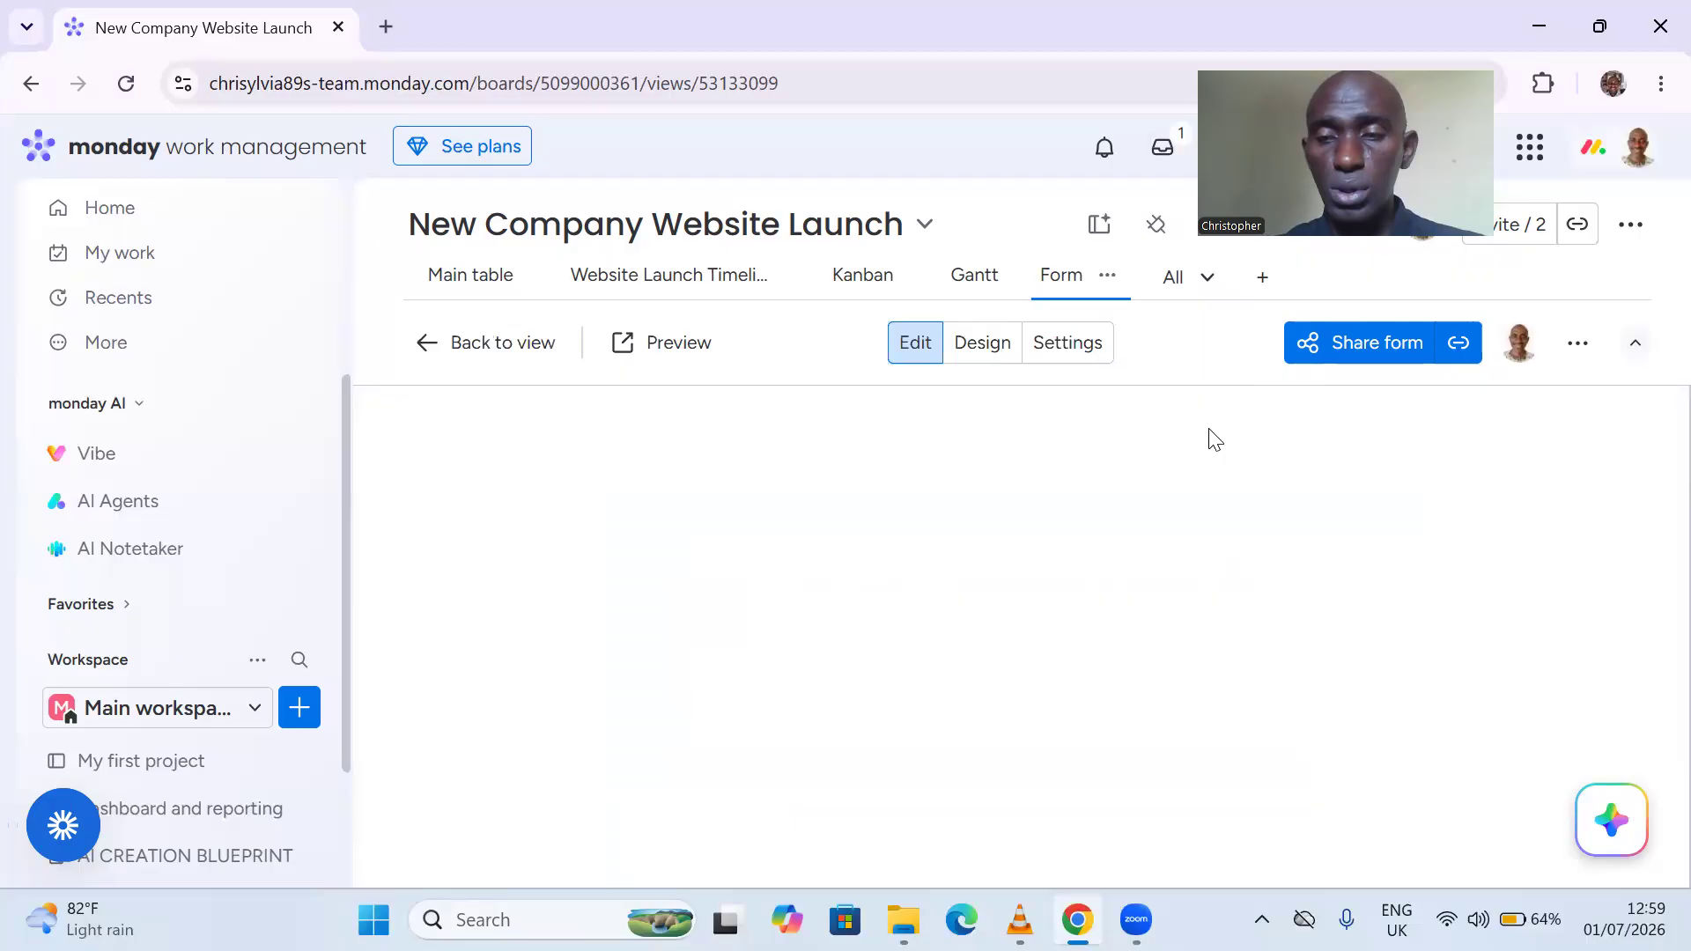
pyautogui.scroll(-10, 1277, 515)
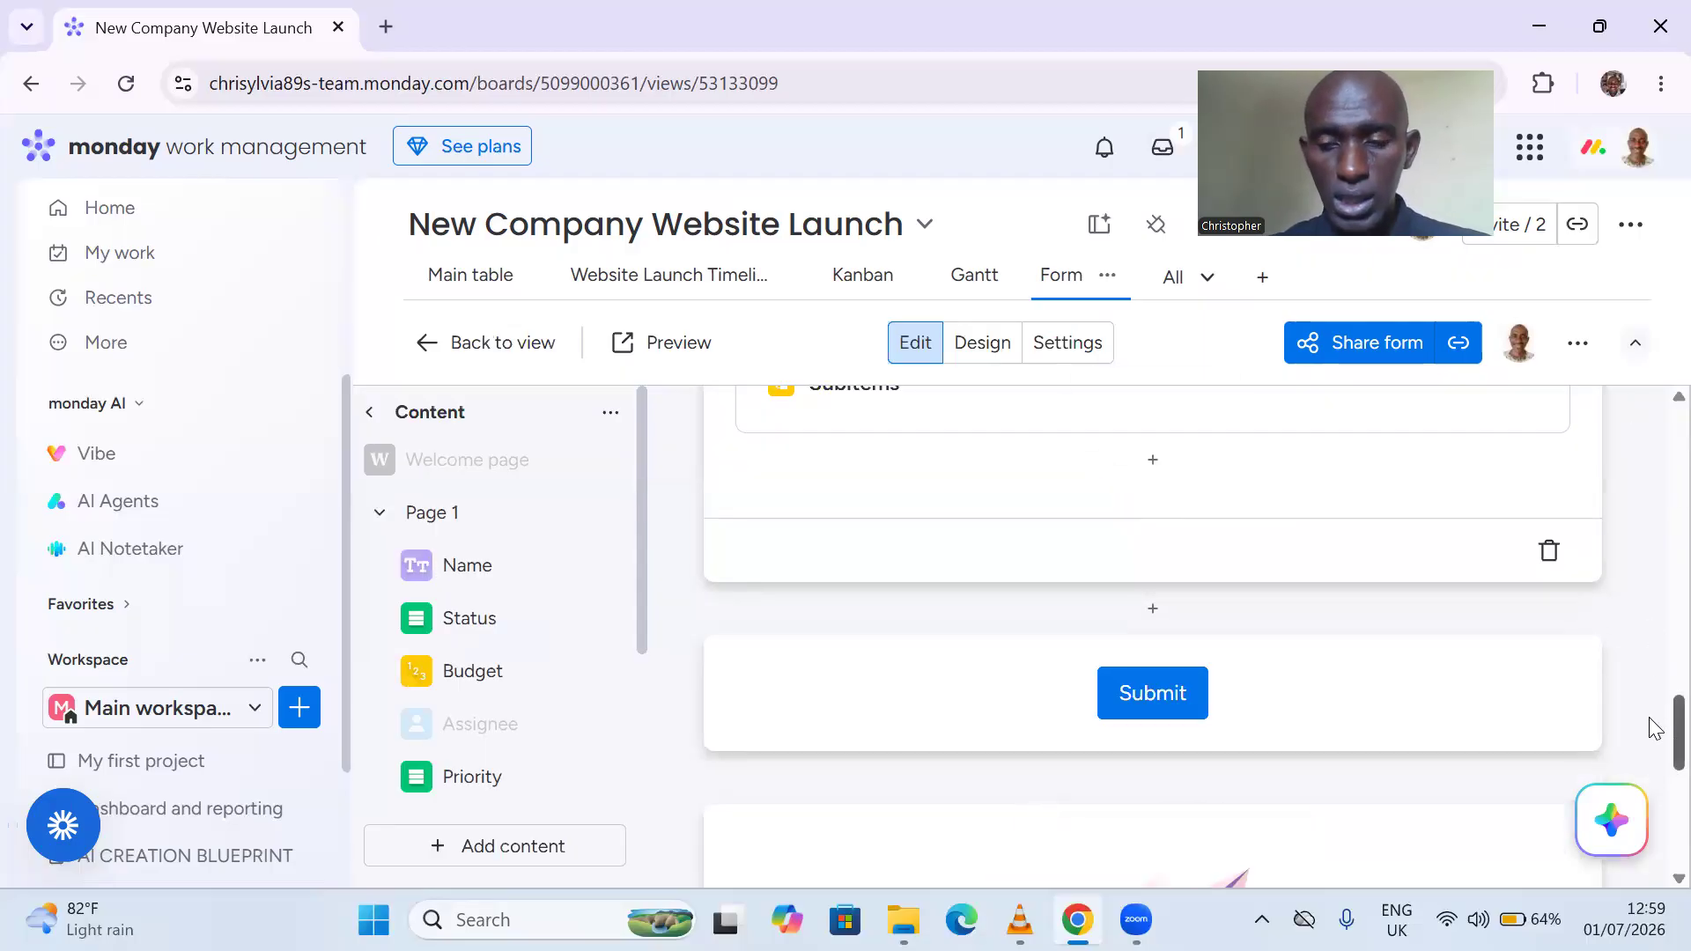
pyautogui.moveTo(1651, 722); pyautogui.dragTo(1651, 411)
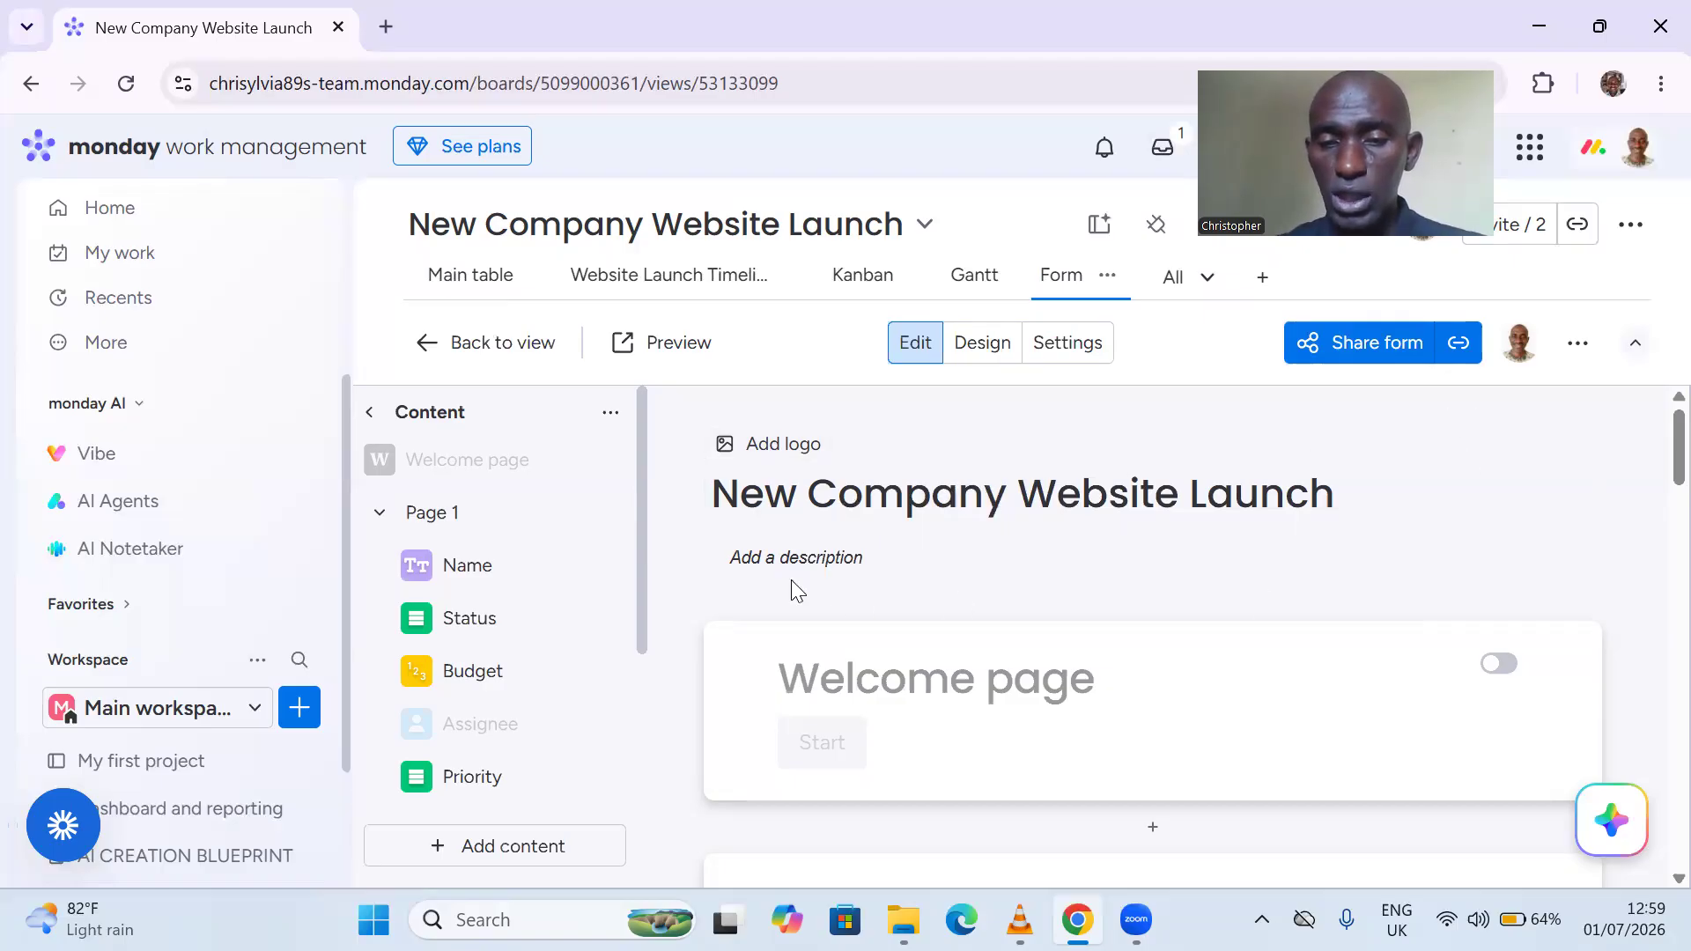
pyautogui.click(888, 558)
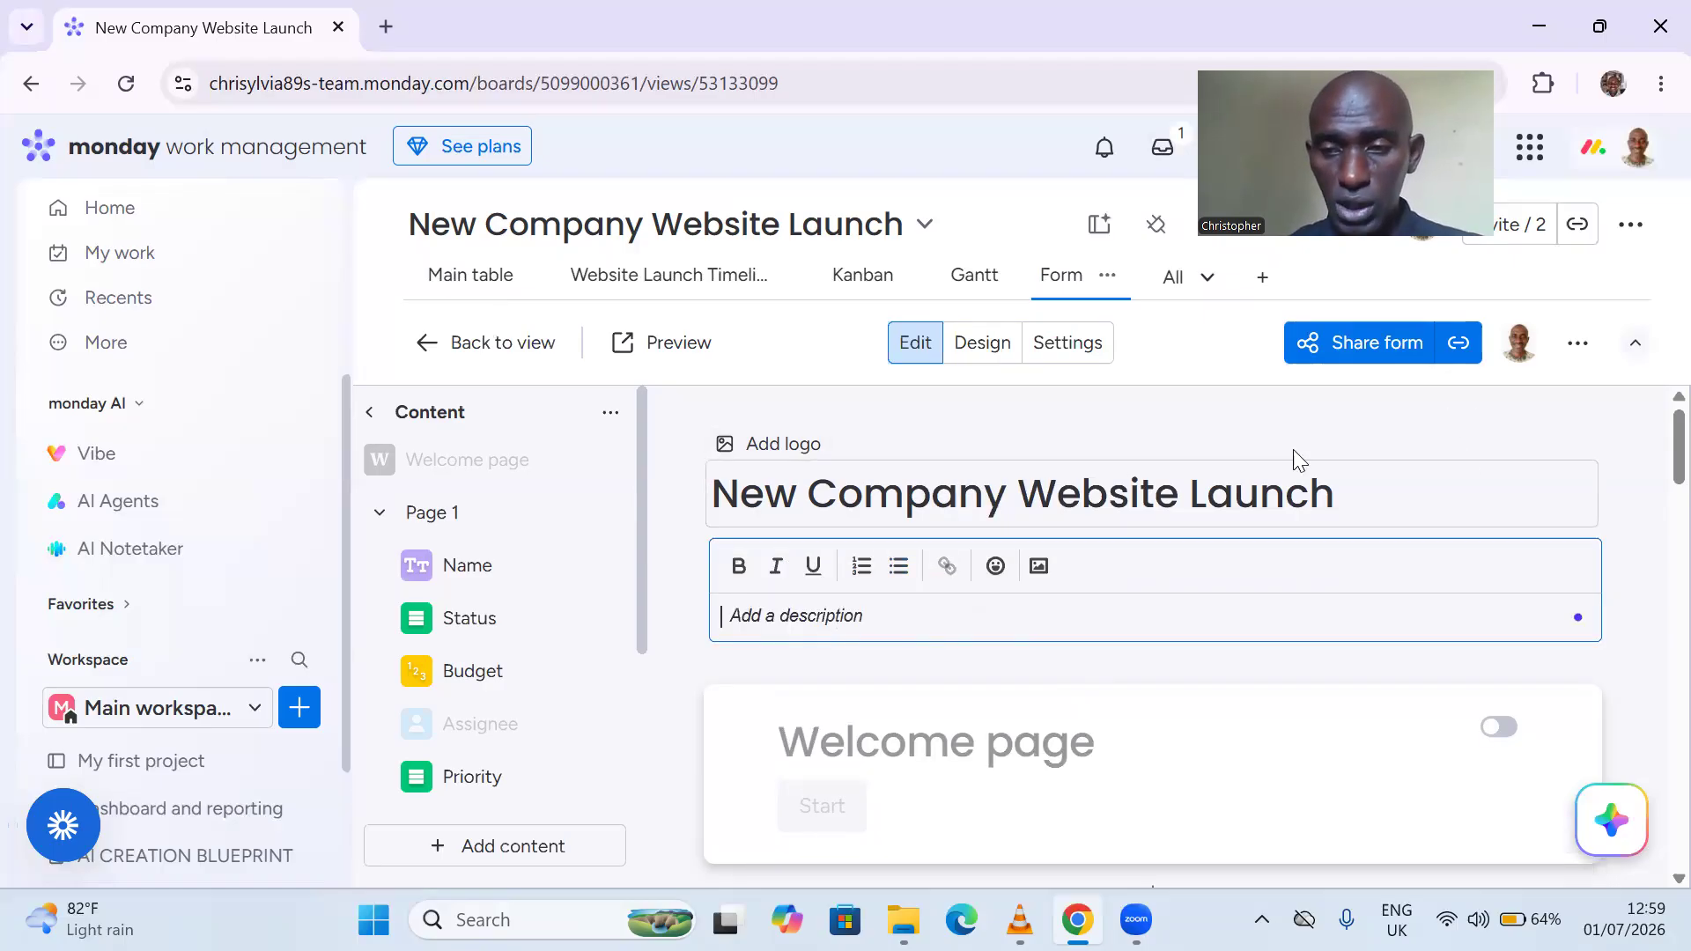
pyautogui.click(1556, 430)
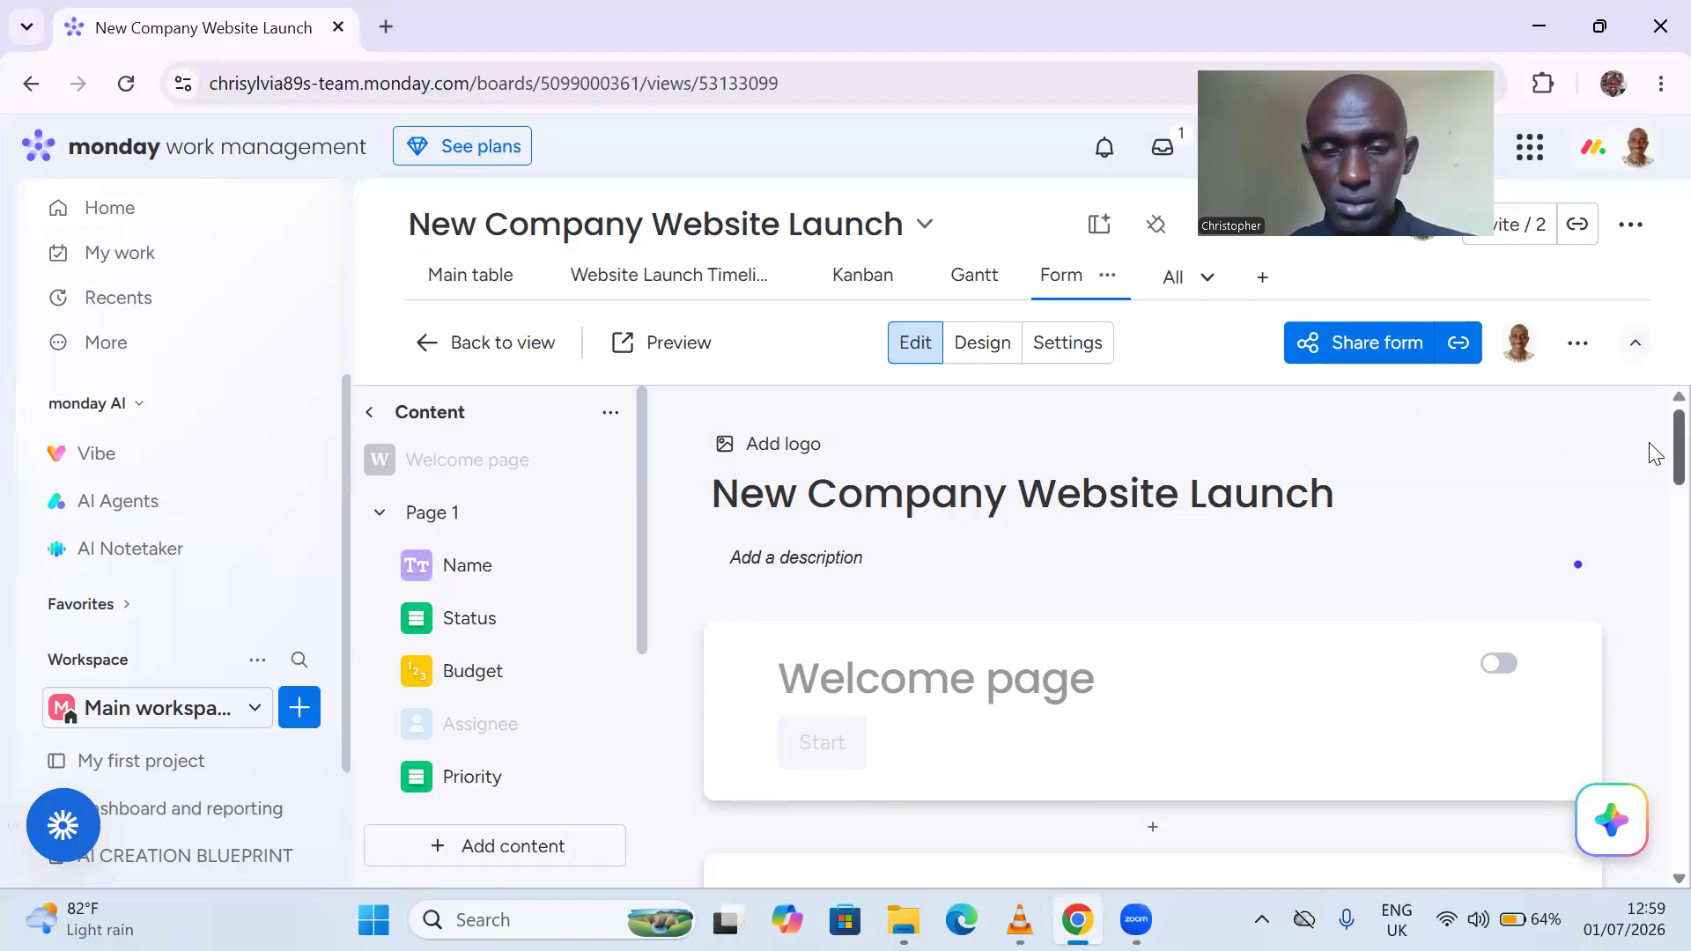
pyautogui.scroll(-3, 1654, 476)
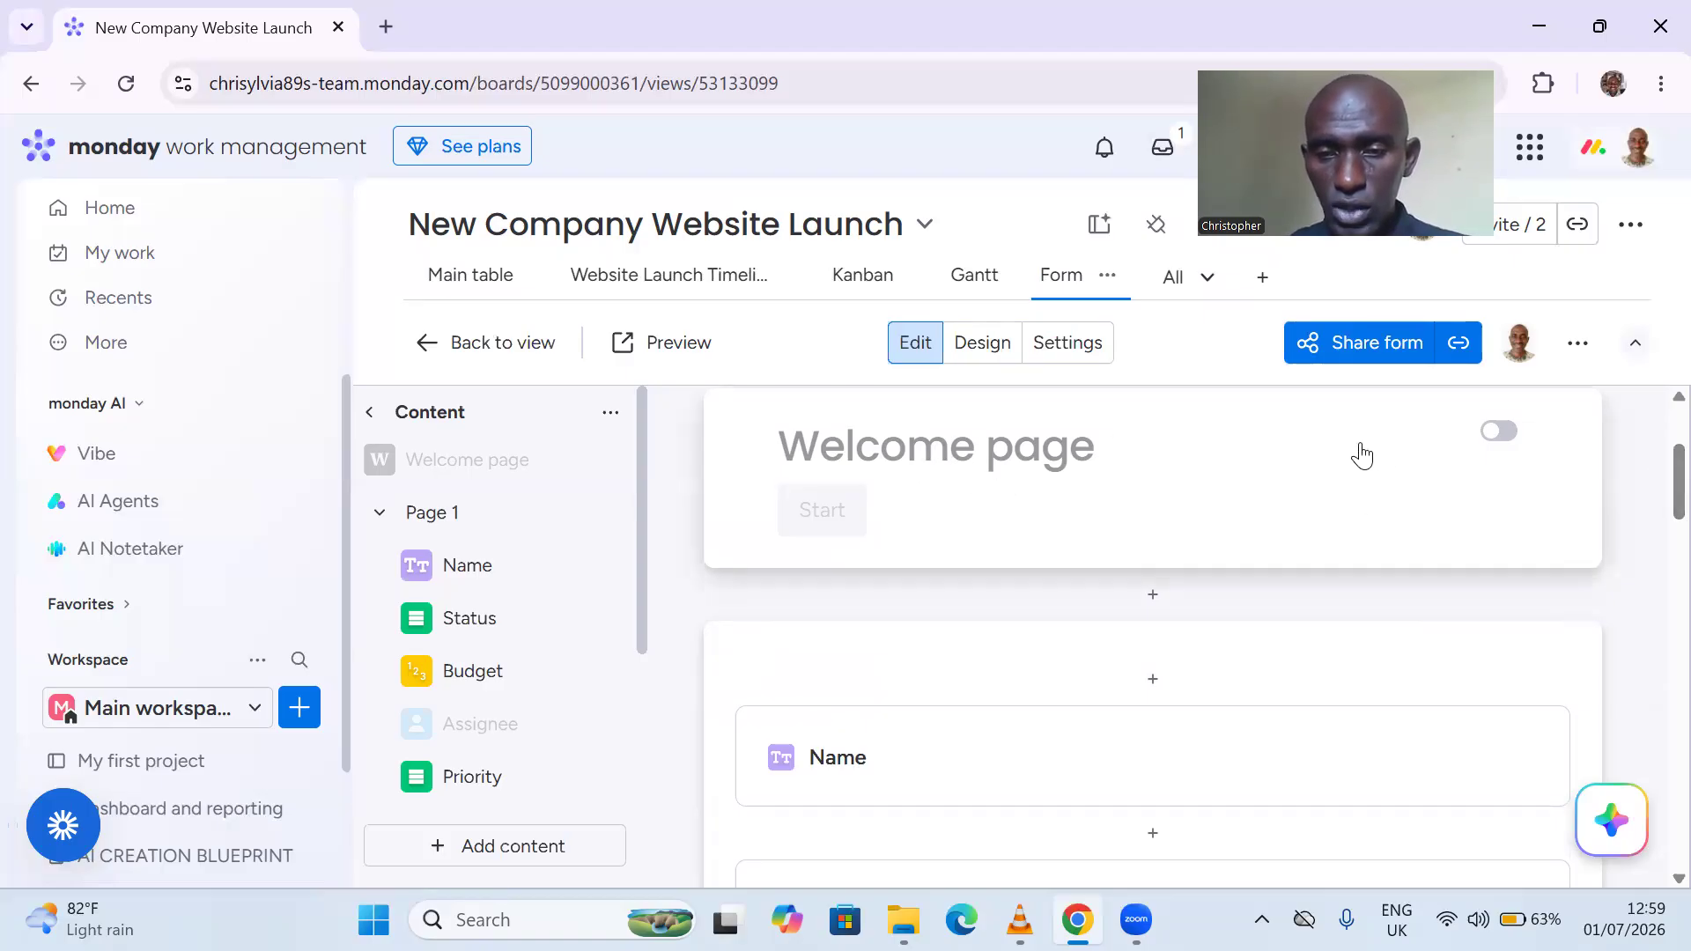
pyautogui.click(1502, 433)
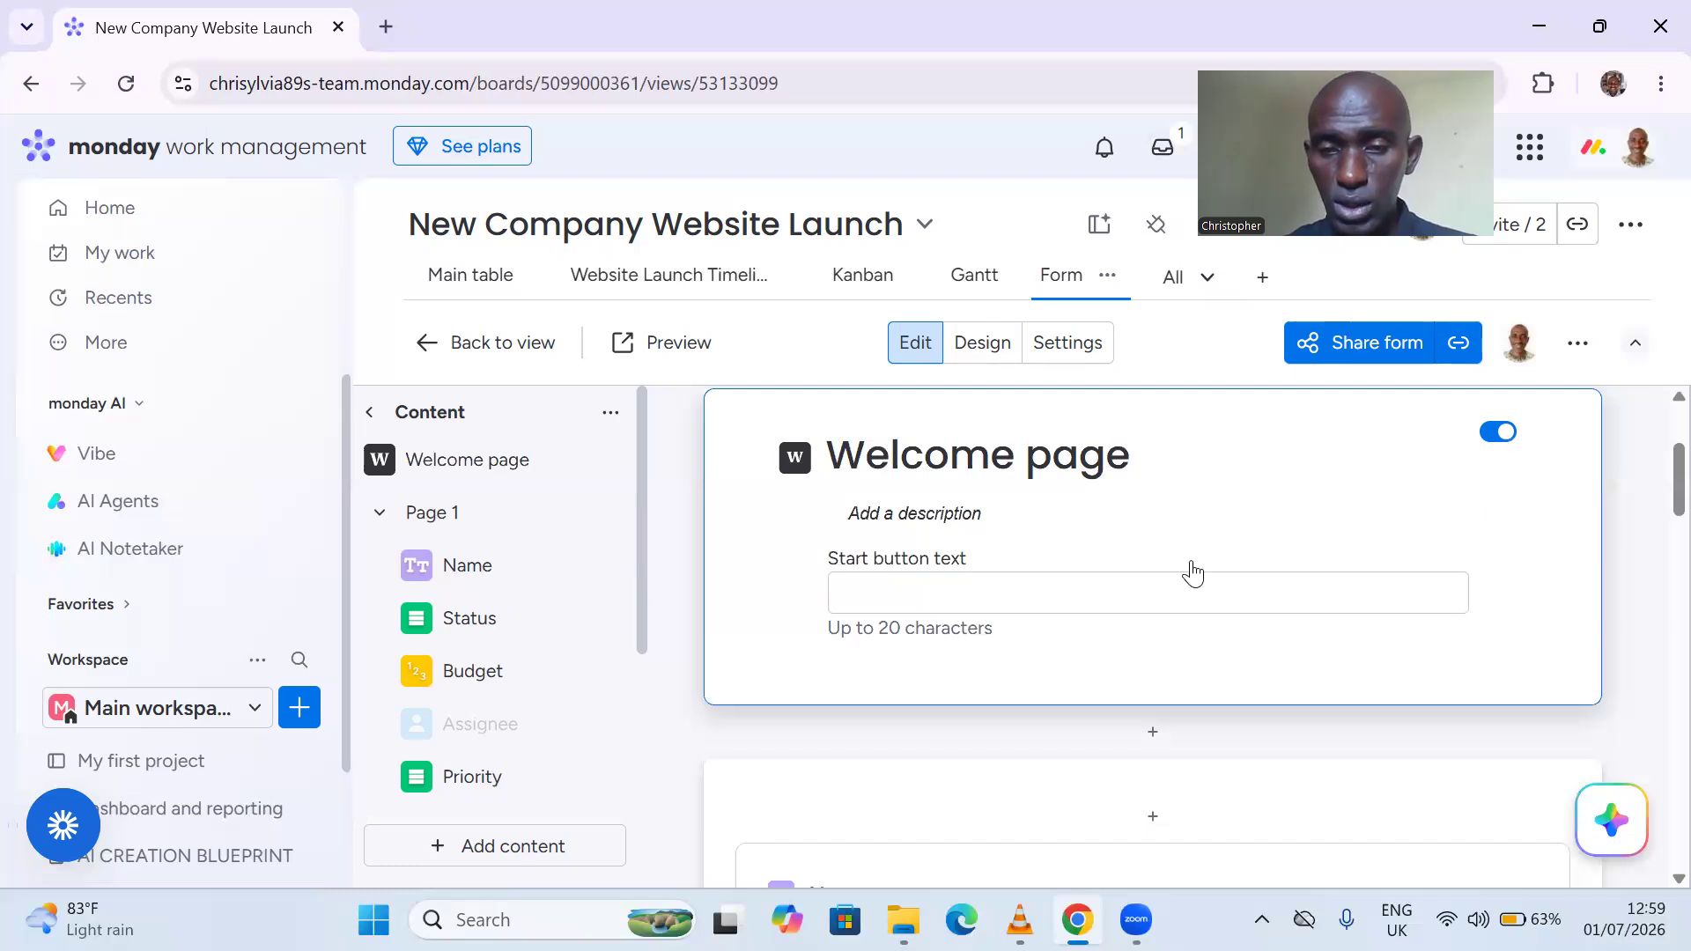
pyautogui.click(866, 585)
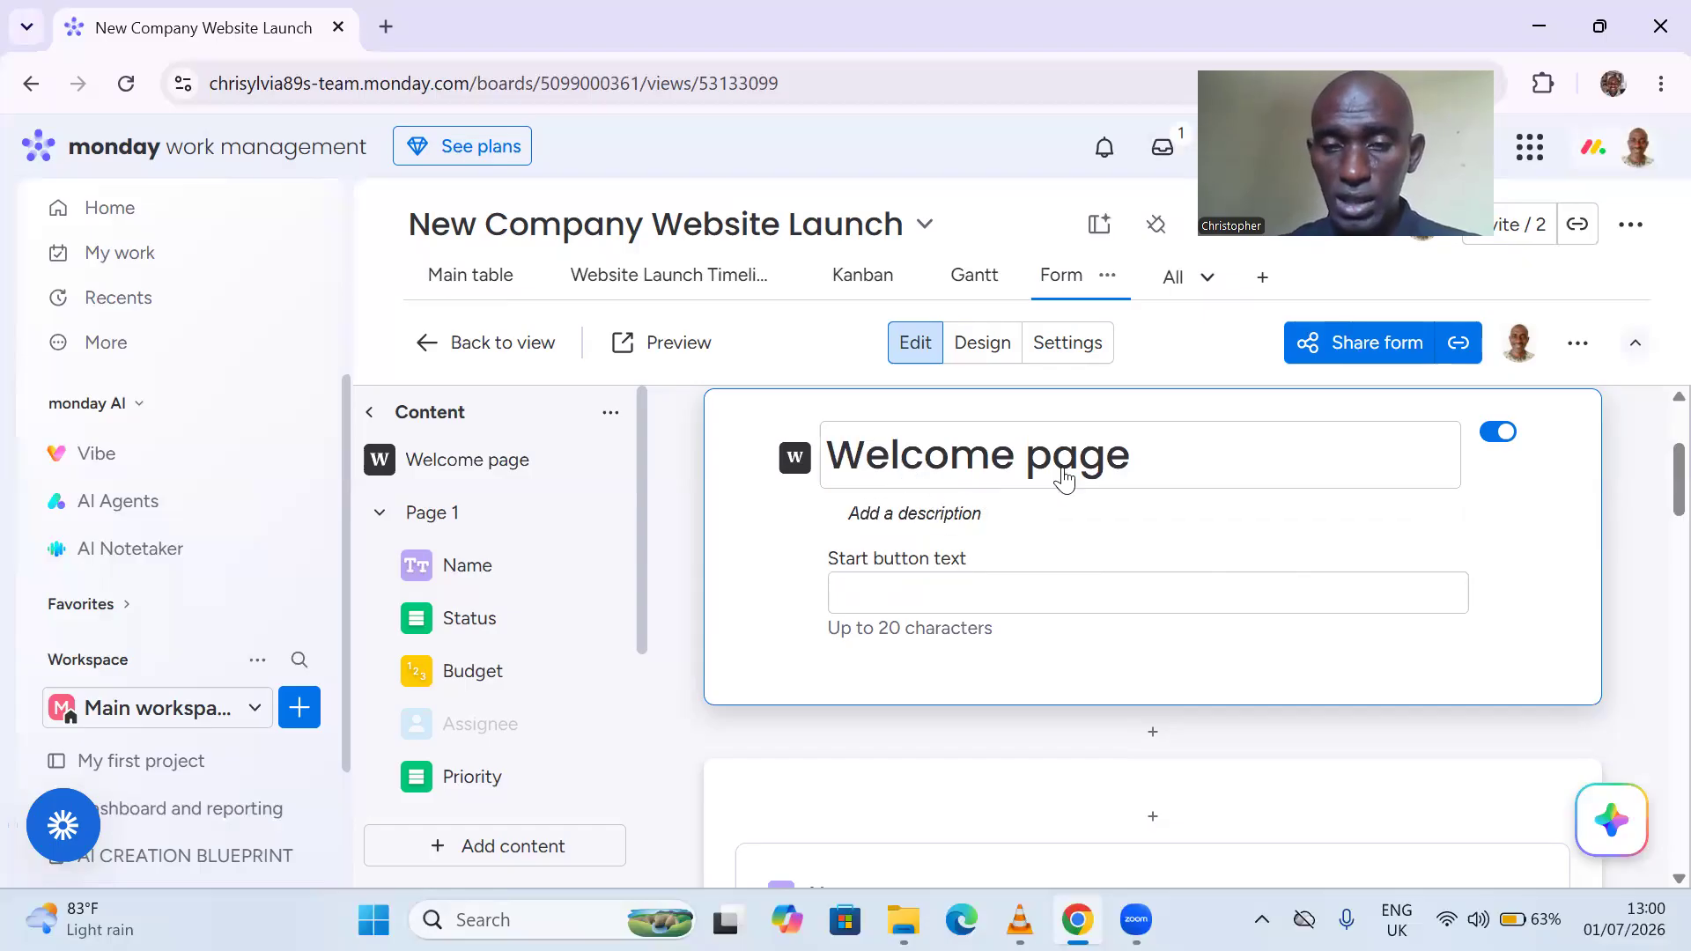
pyautogui.click(1496, 432)
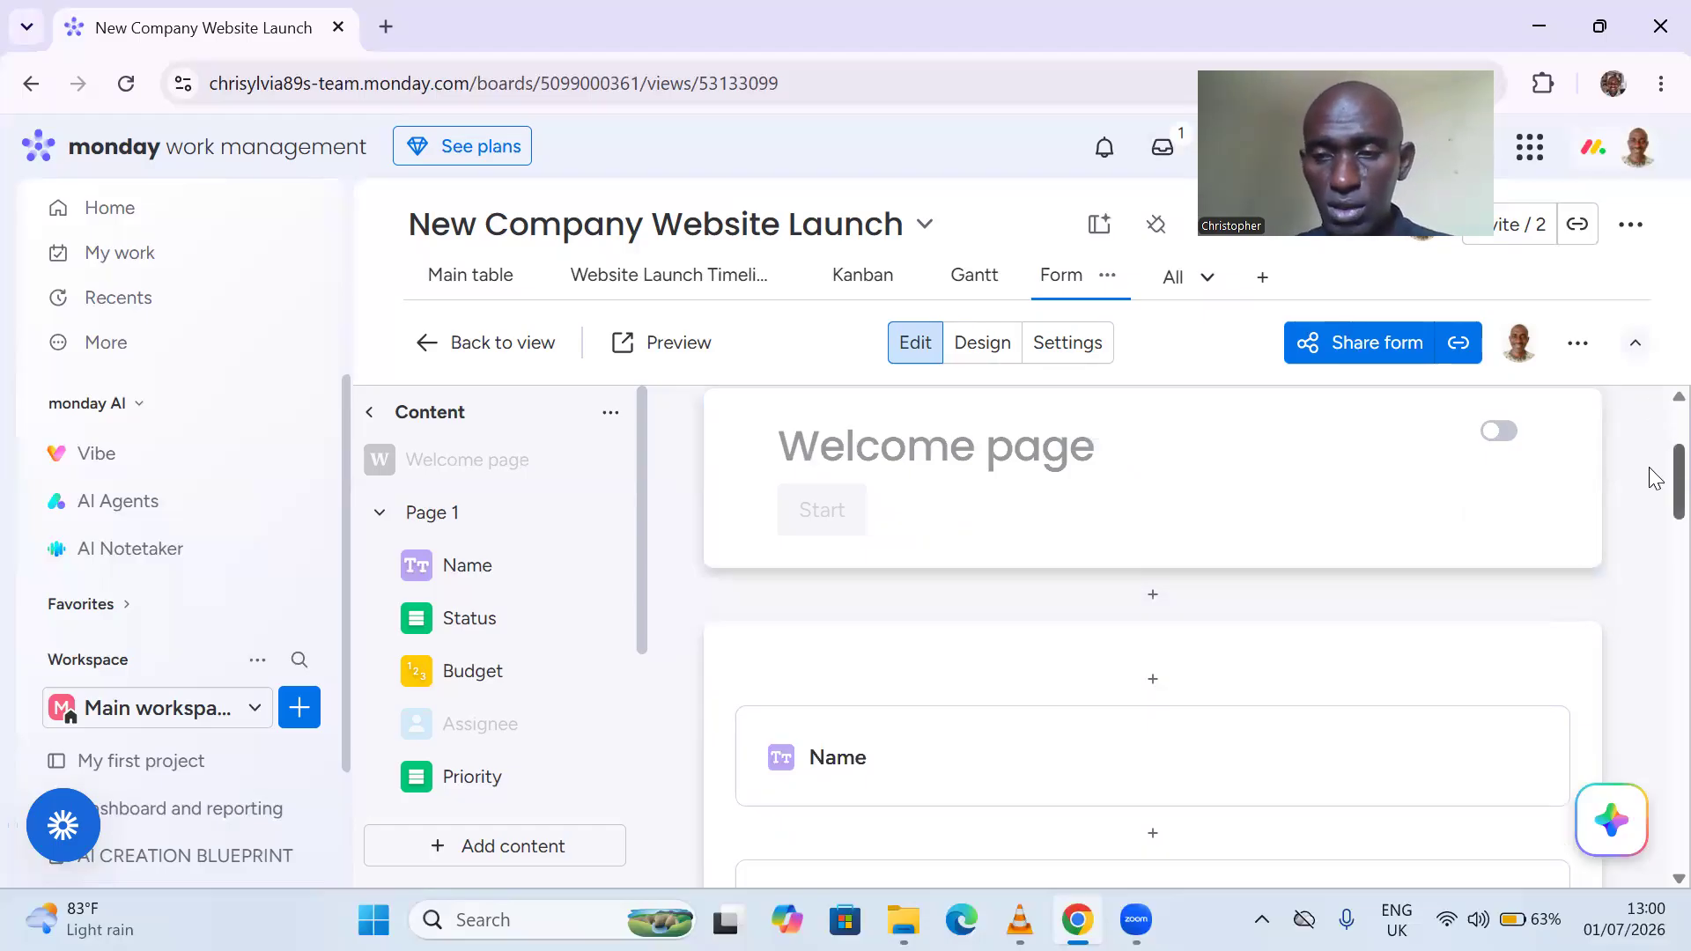
# - Examine the form's questions from Name and Status through Project Timeline and Subitems
pyautogui.scroll(-3, 1654, 478)
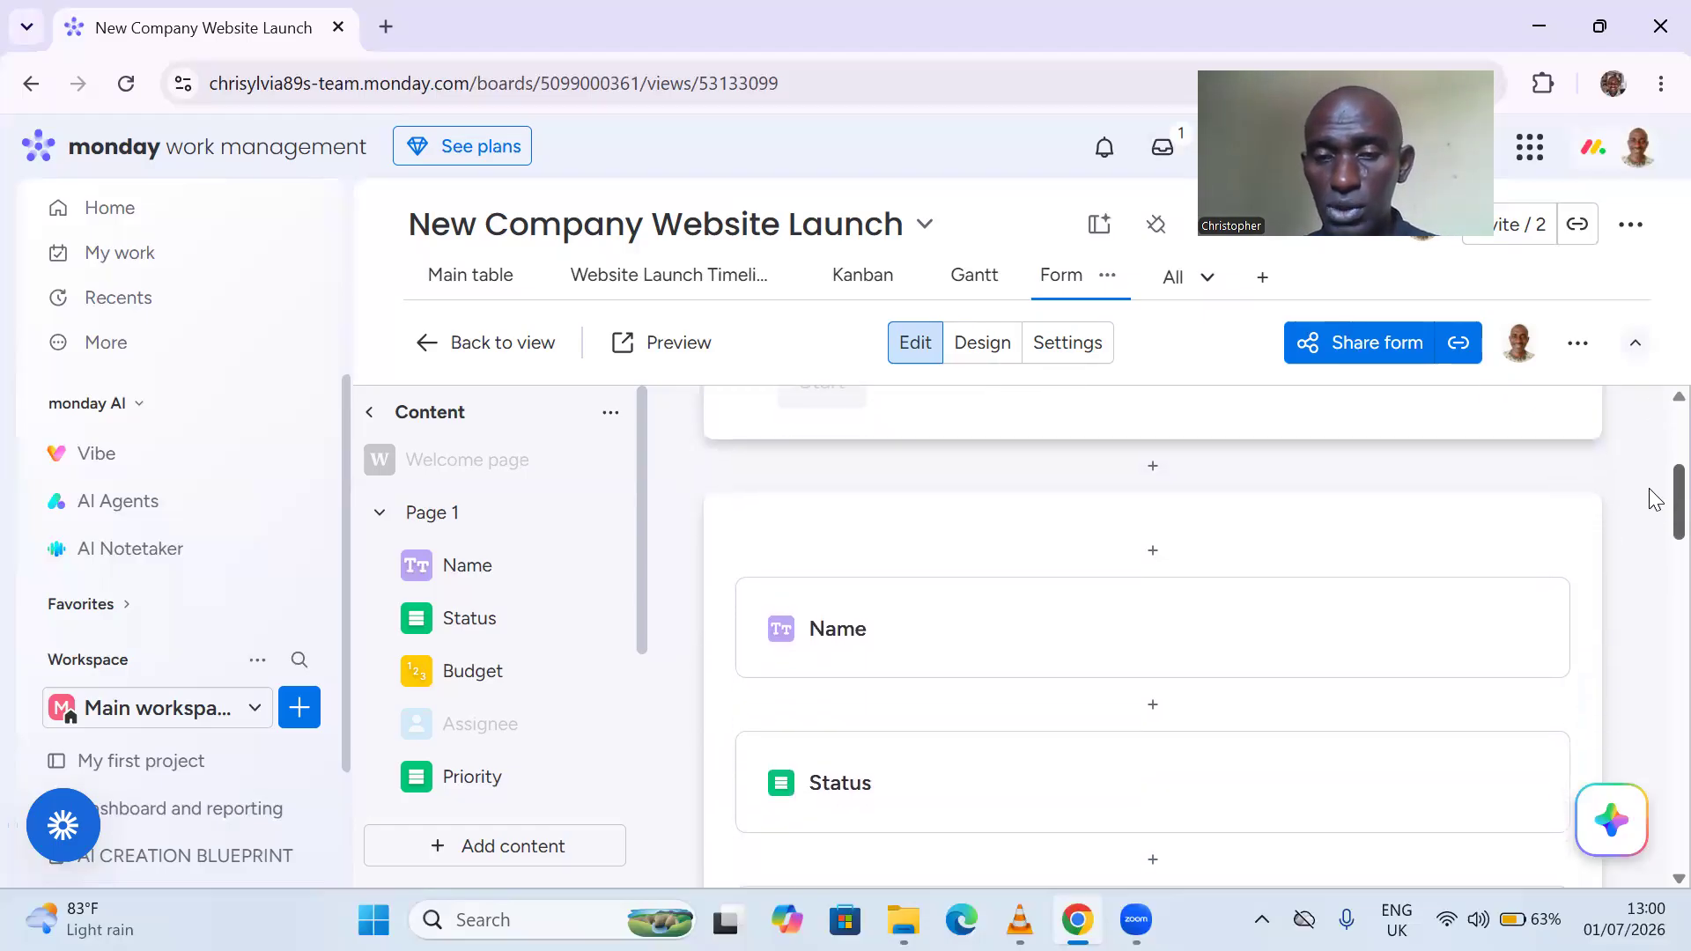
pyautogui.scroll(-1, 1652, 526)
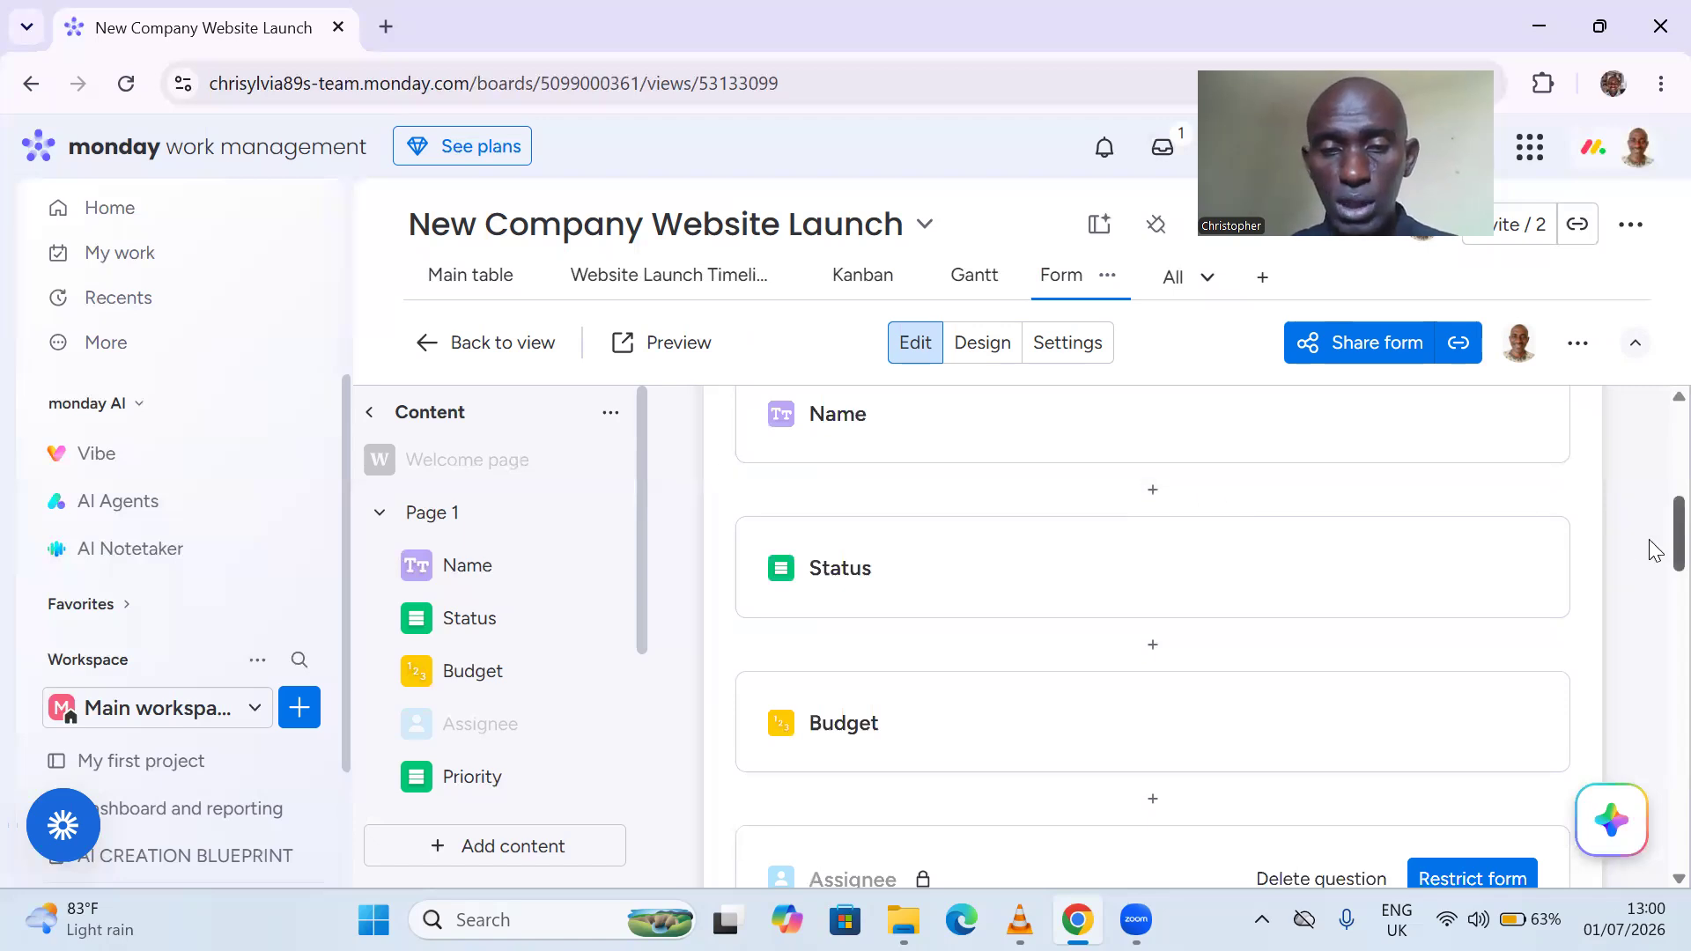
pyautogui.scroll(-3, 1649, 541)
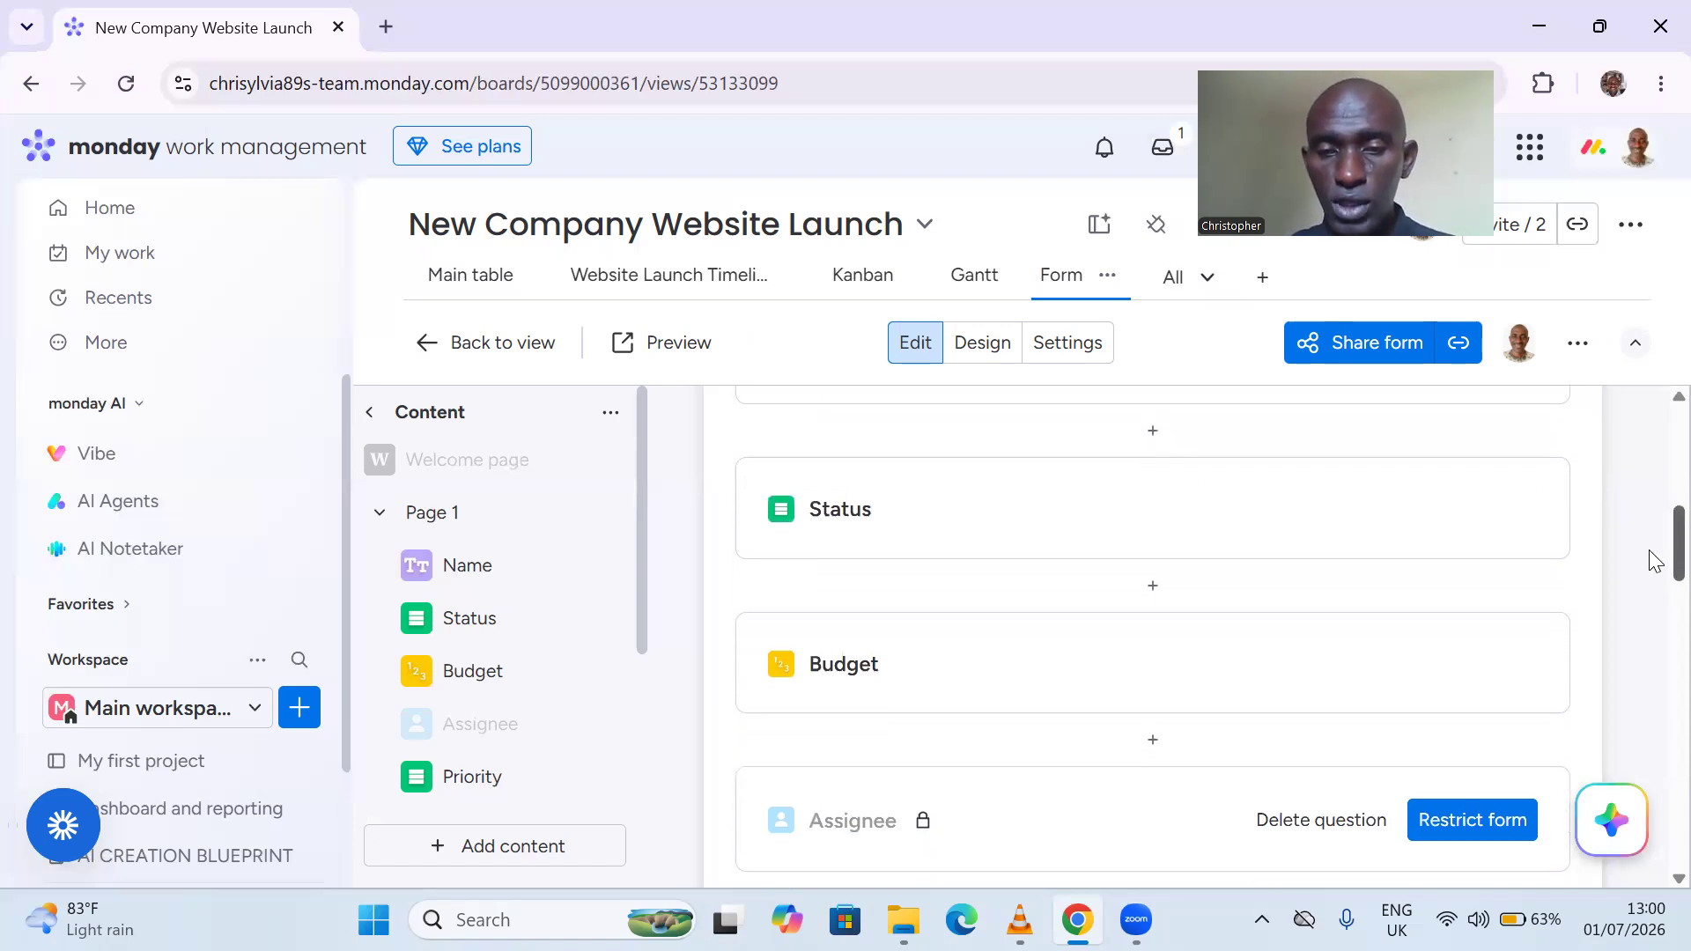
pyautogui.scroll(-1, 1654, 596)
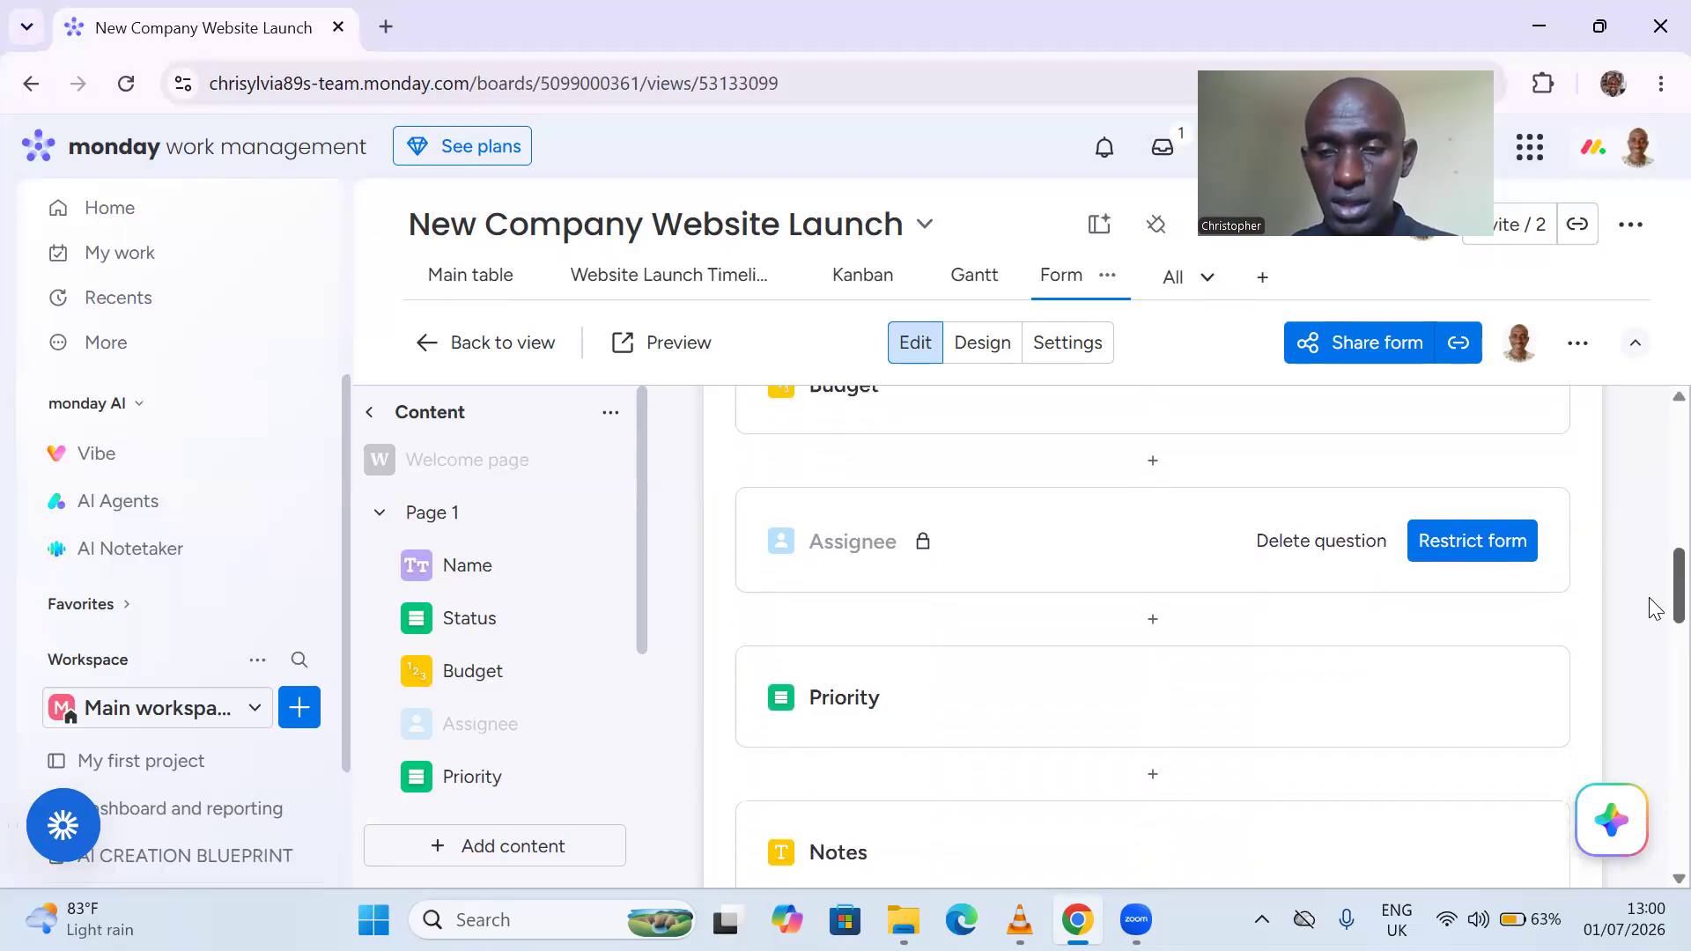
pyautogui.scroll(-6, 1653, 611)
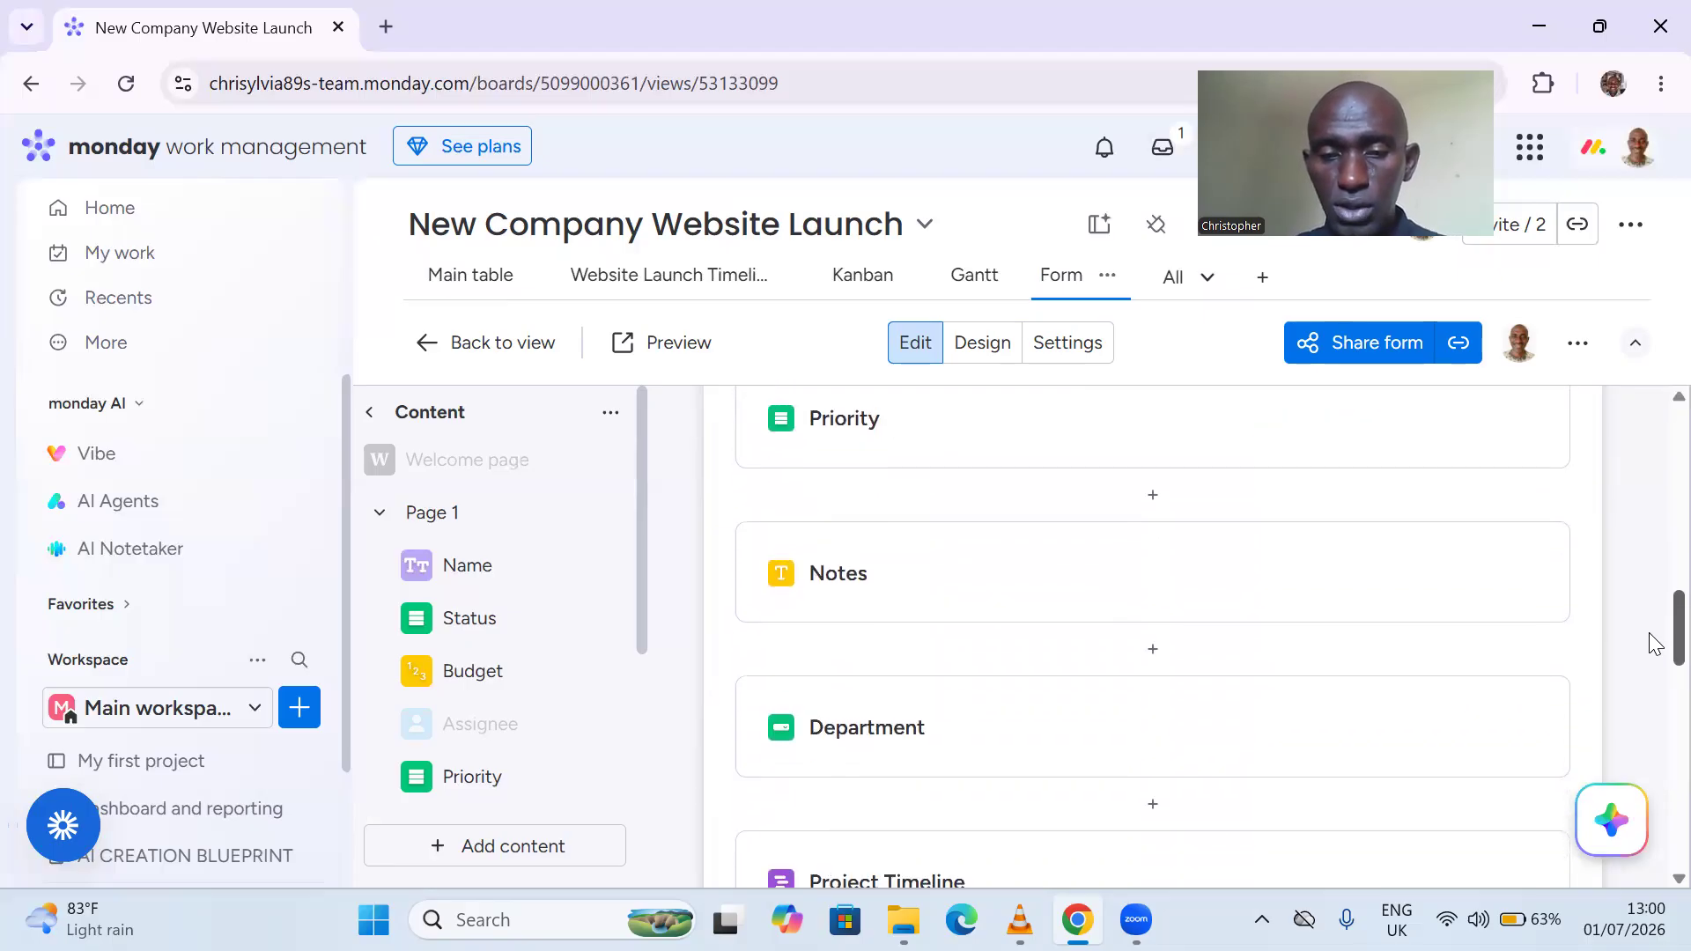
pyautogui.scroll(-1, 1653, 700)
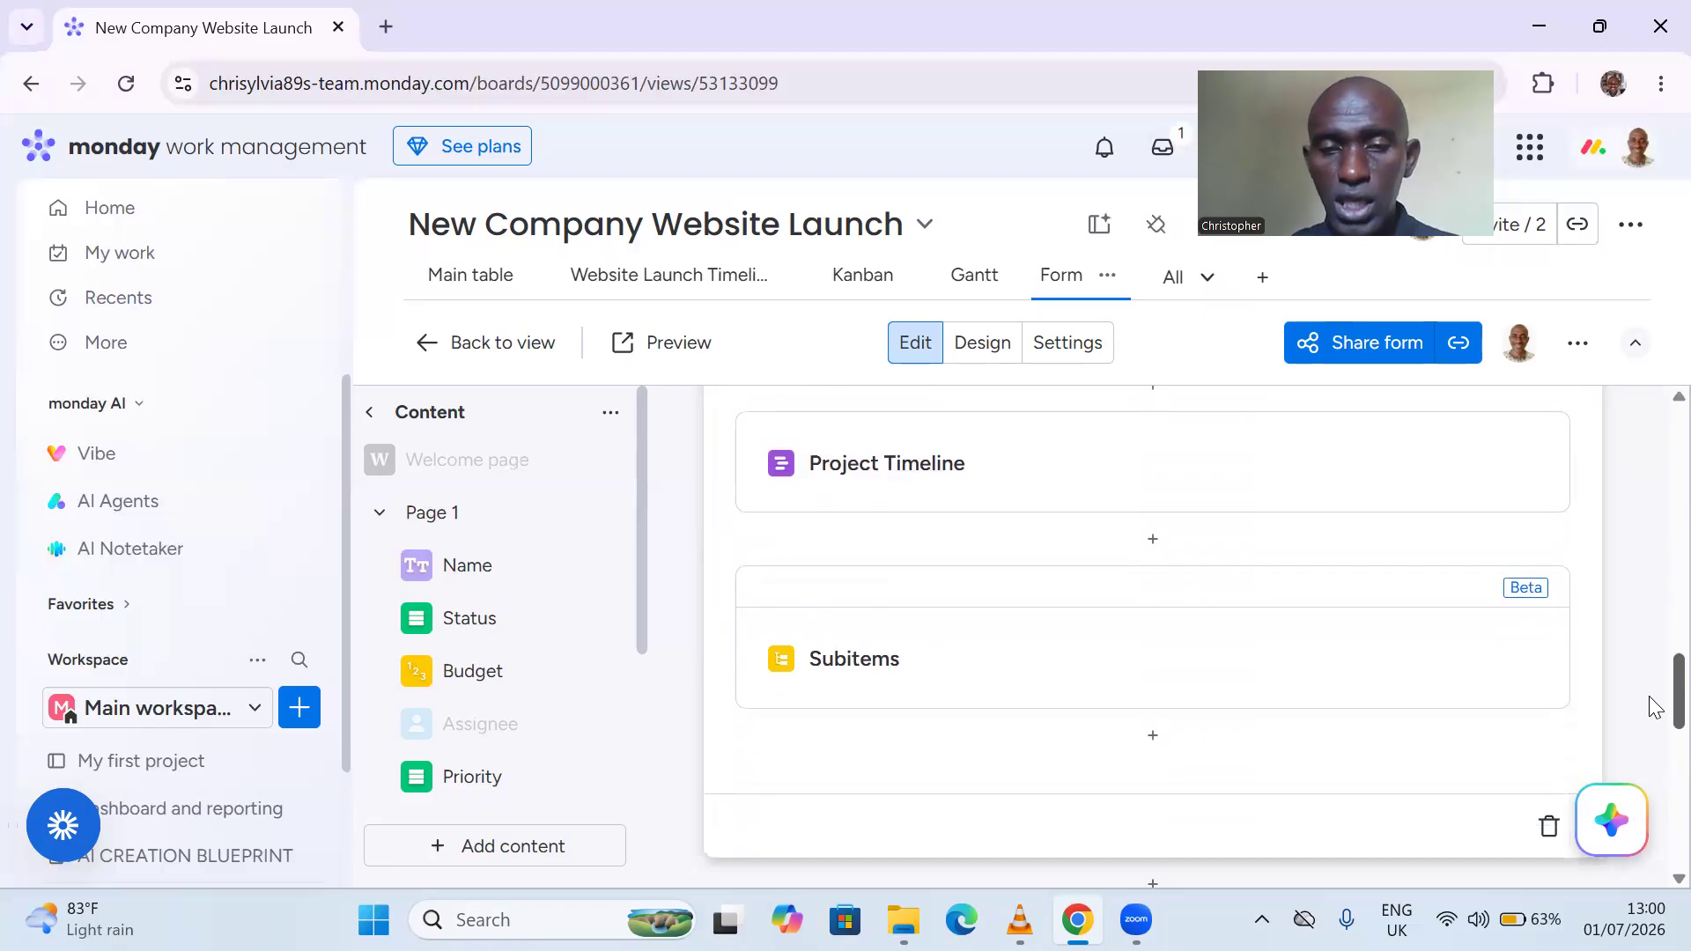
pyautogui.scroll(-2, 1653, 709)
pyautogui.scroll(9, 1652, 616)
pyautogui.scroll(5, 1653, 536)
pyautogui.scroll(-4, 1639, 476)
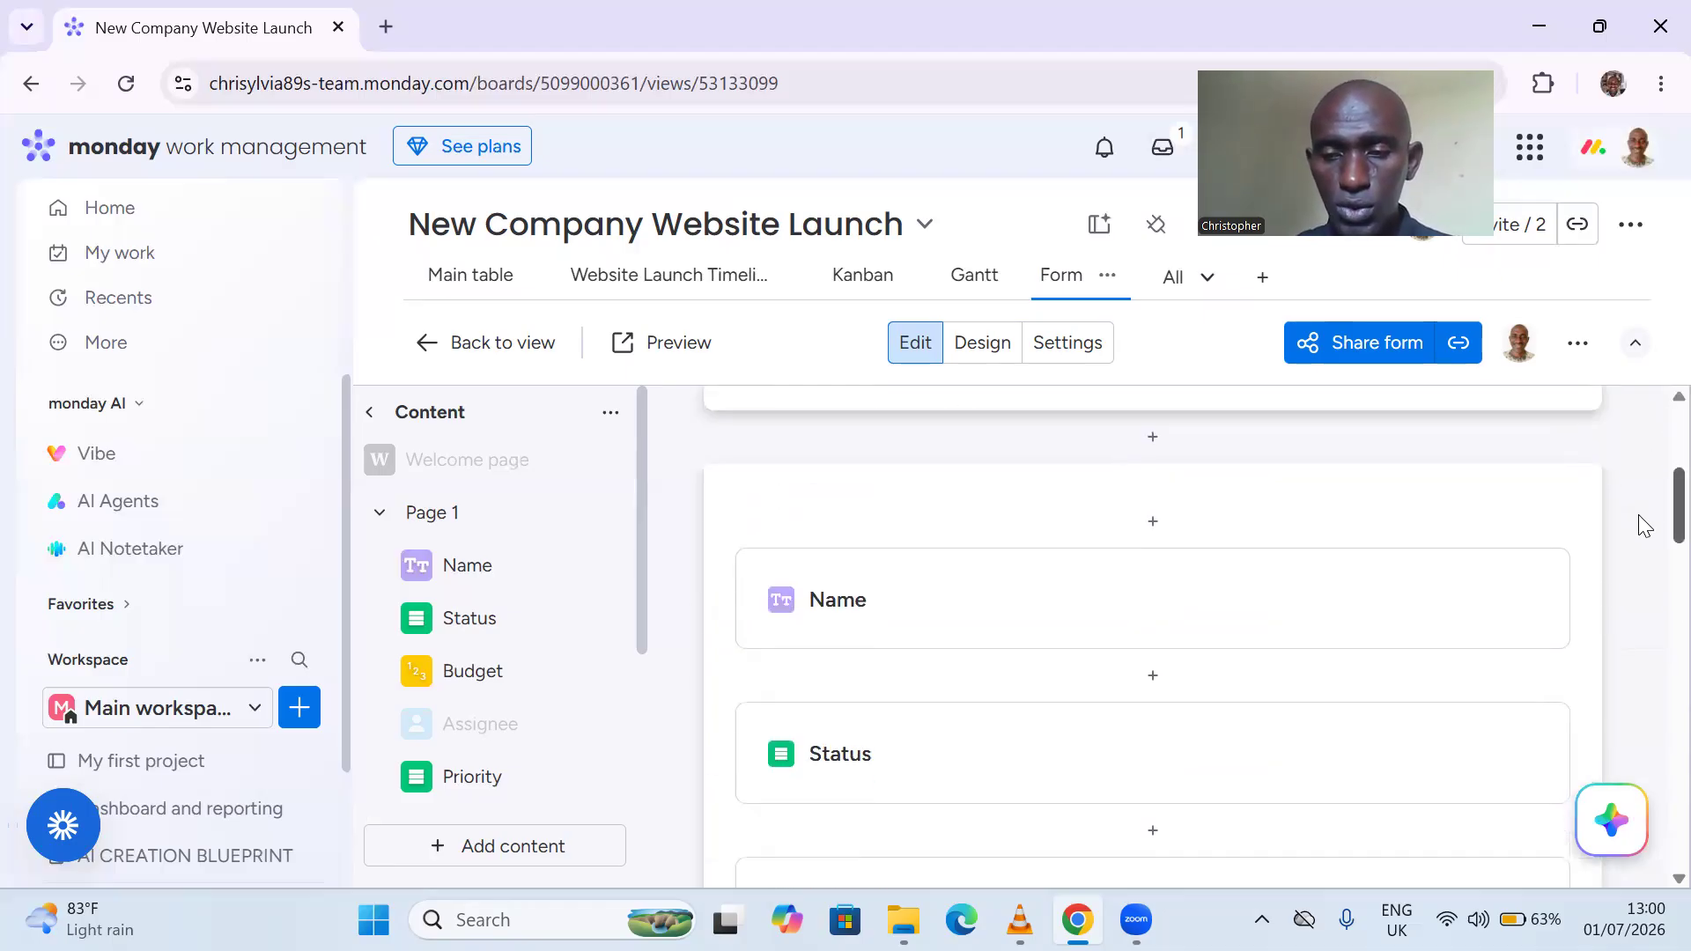
pyautogui.scroll(1, 1638, 545)
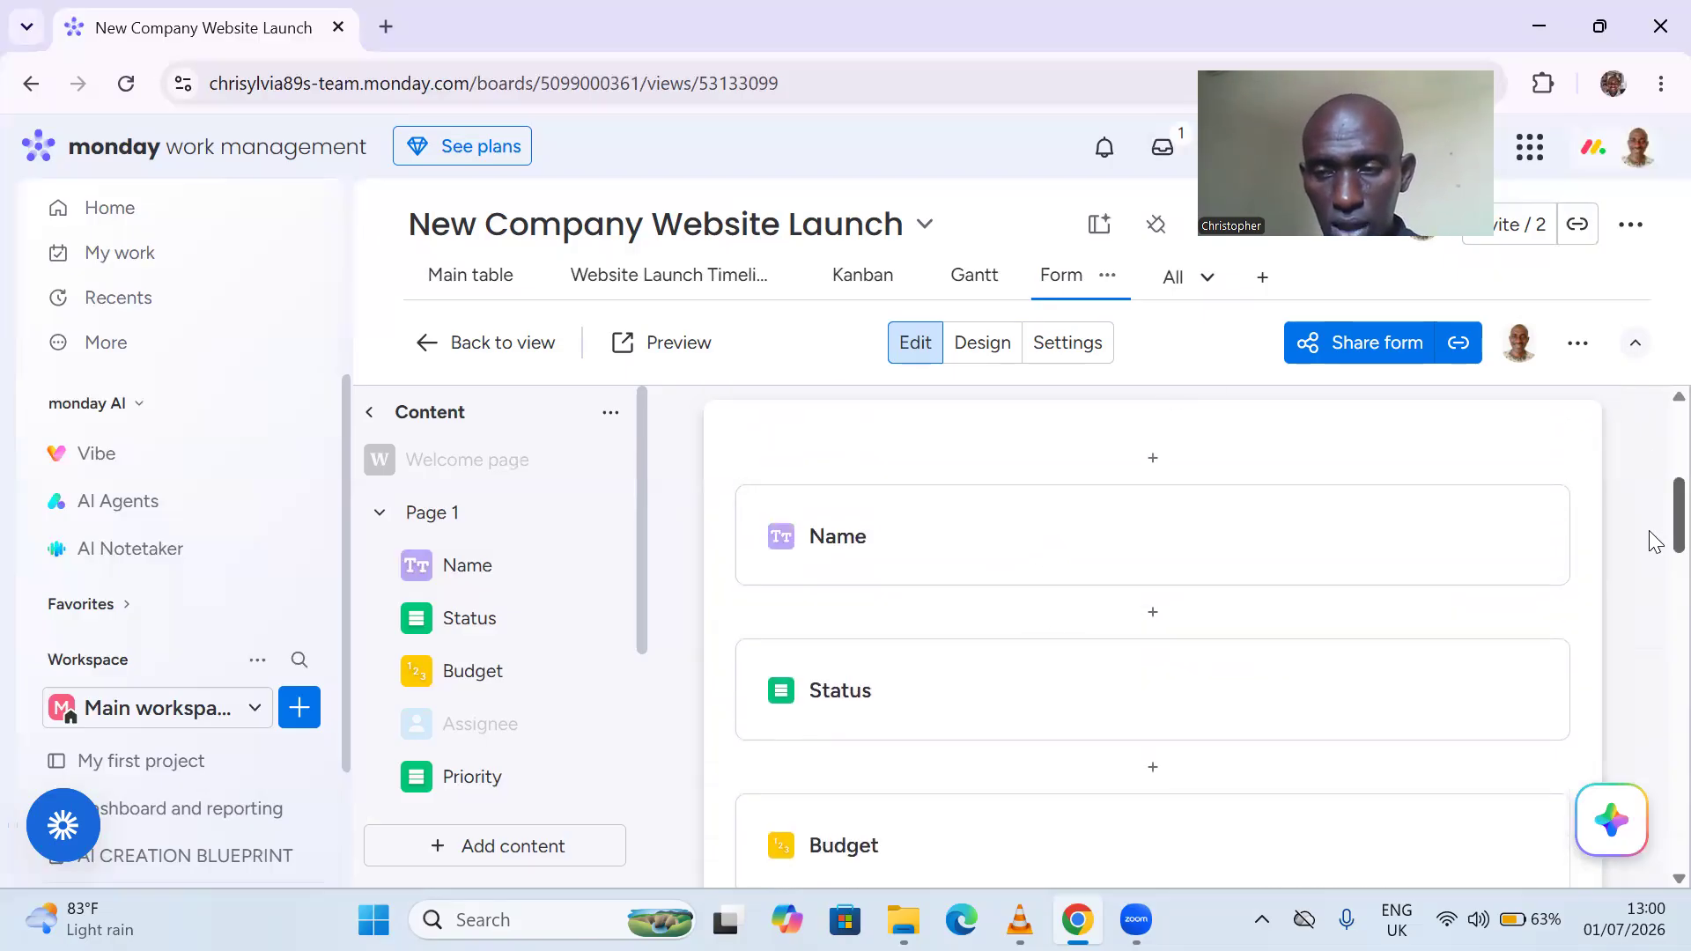
pyautogui.scroll(2, 1652, 533)
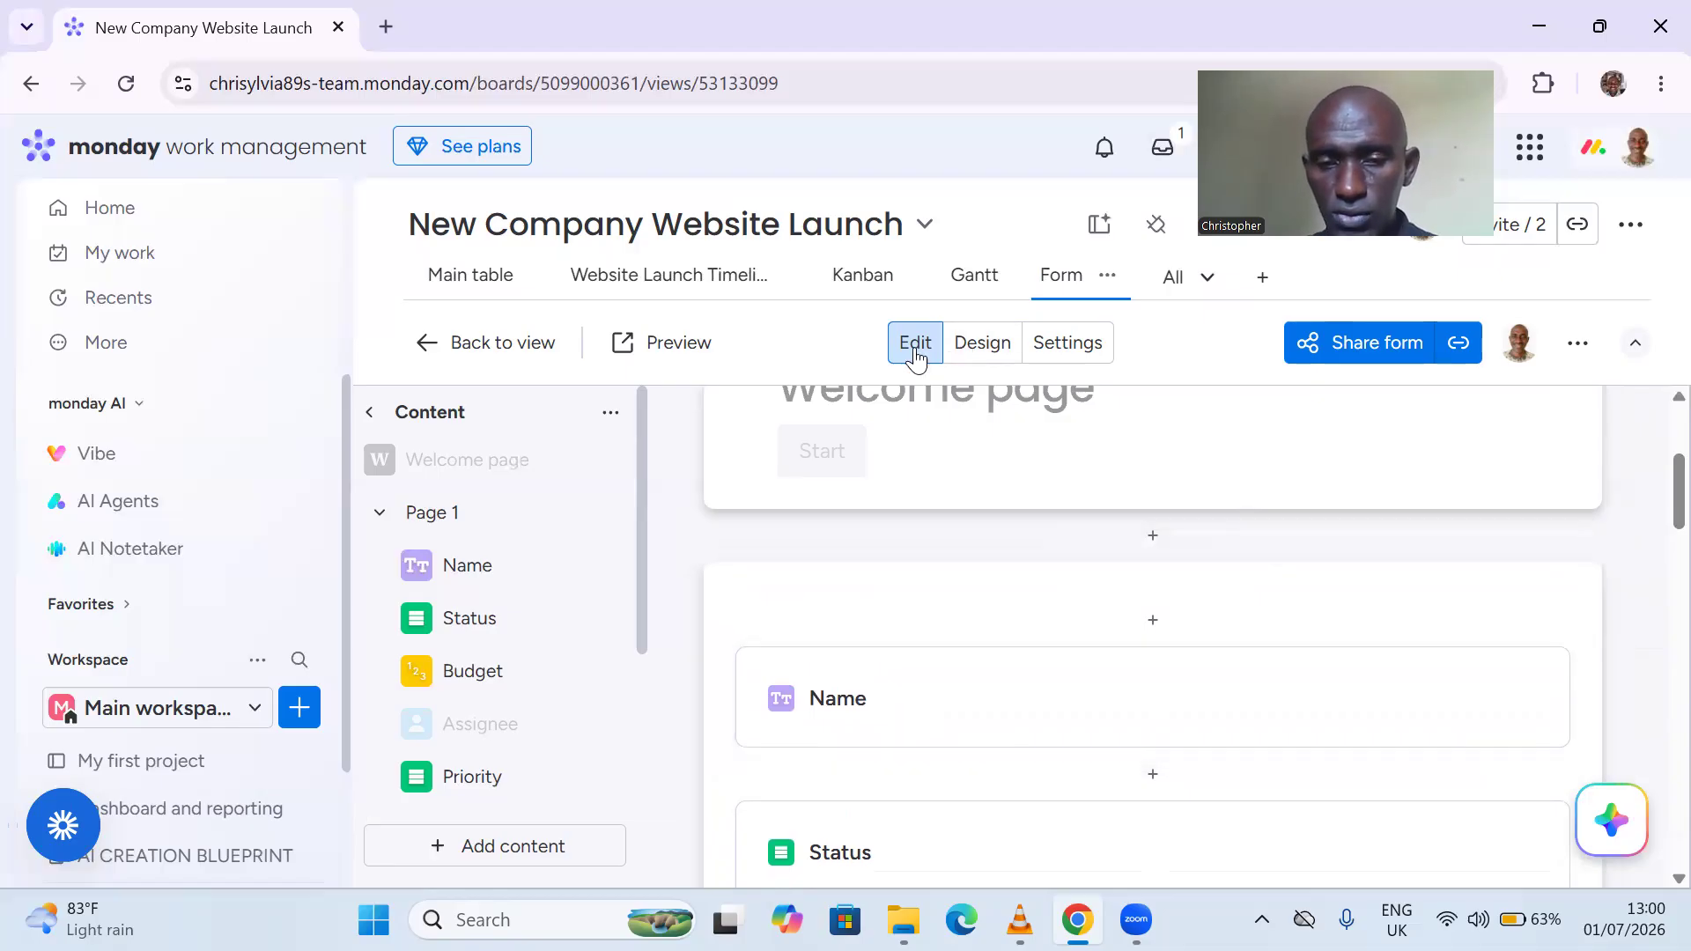
# - Open the form's design options and set right alignment with the card-style format
pyautogui.click(991, 347)
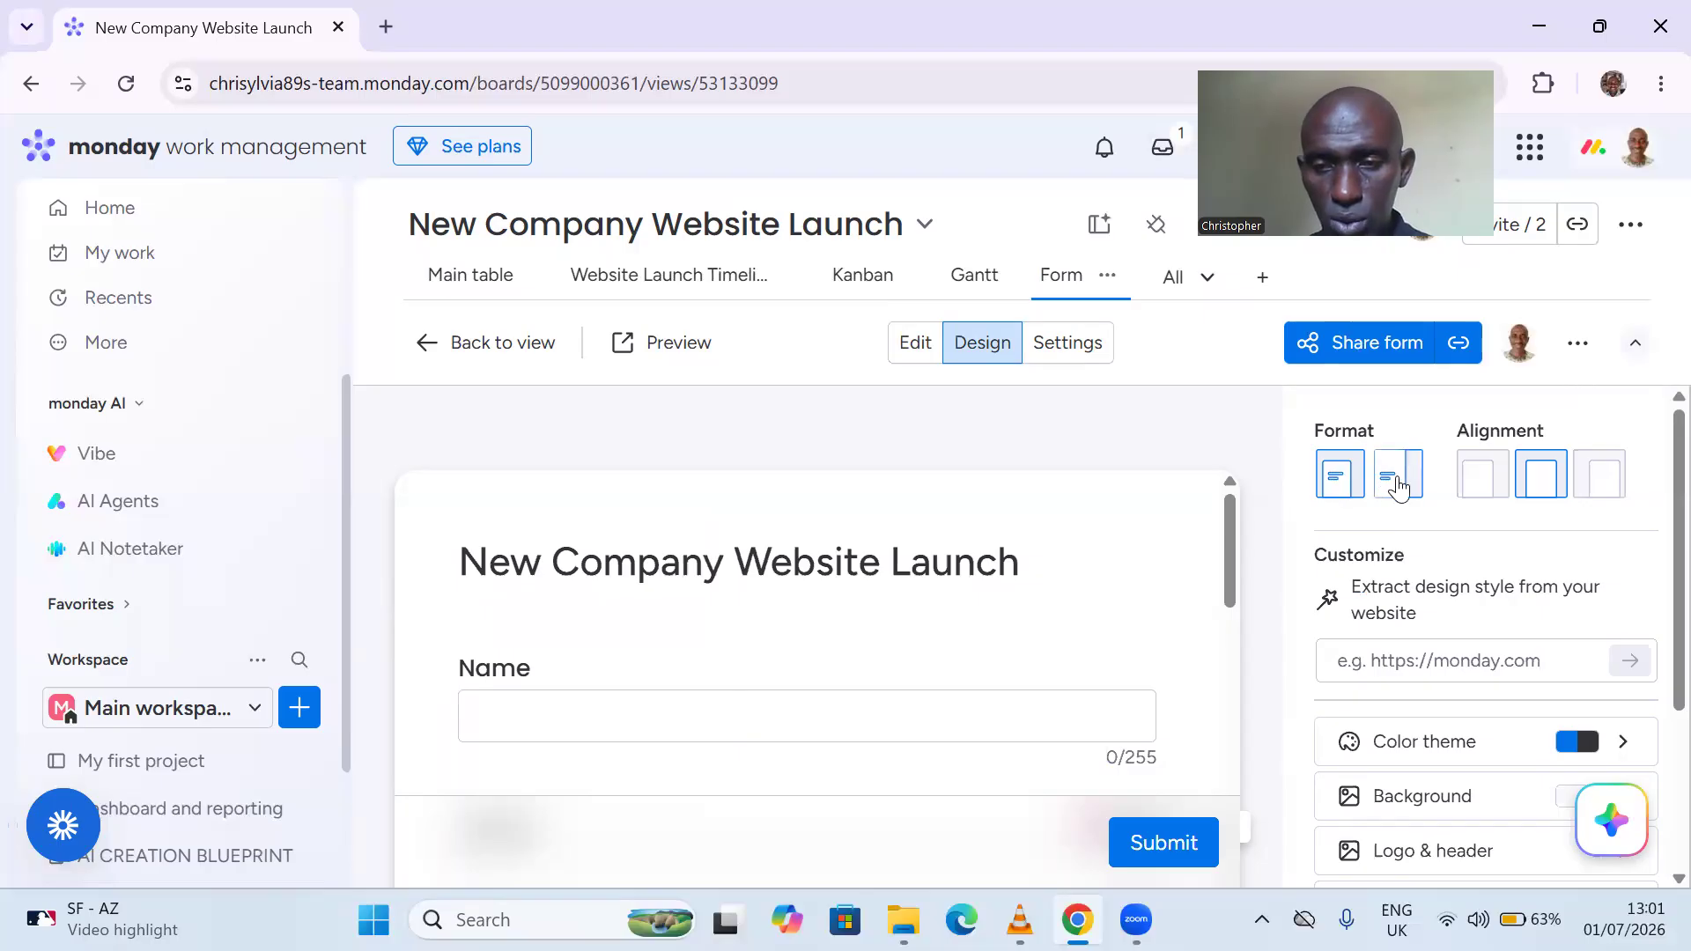
pyautogui.click(1399, 480)
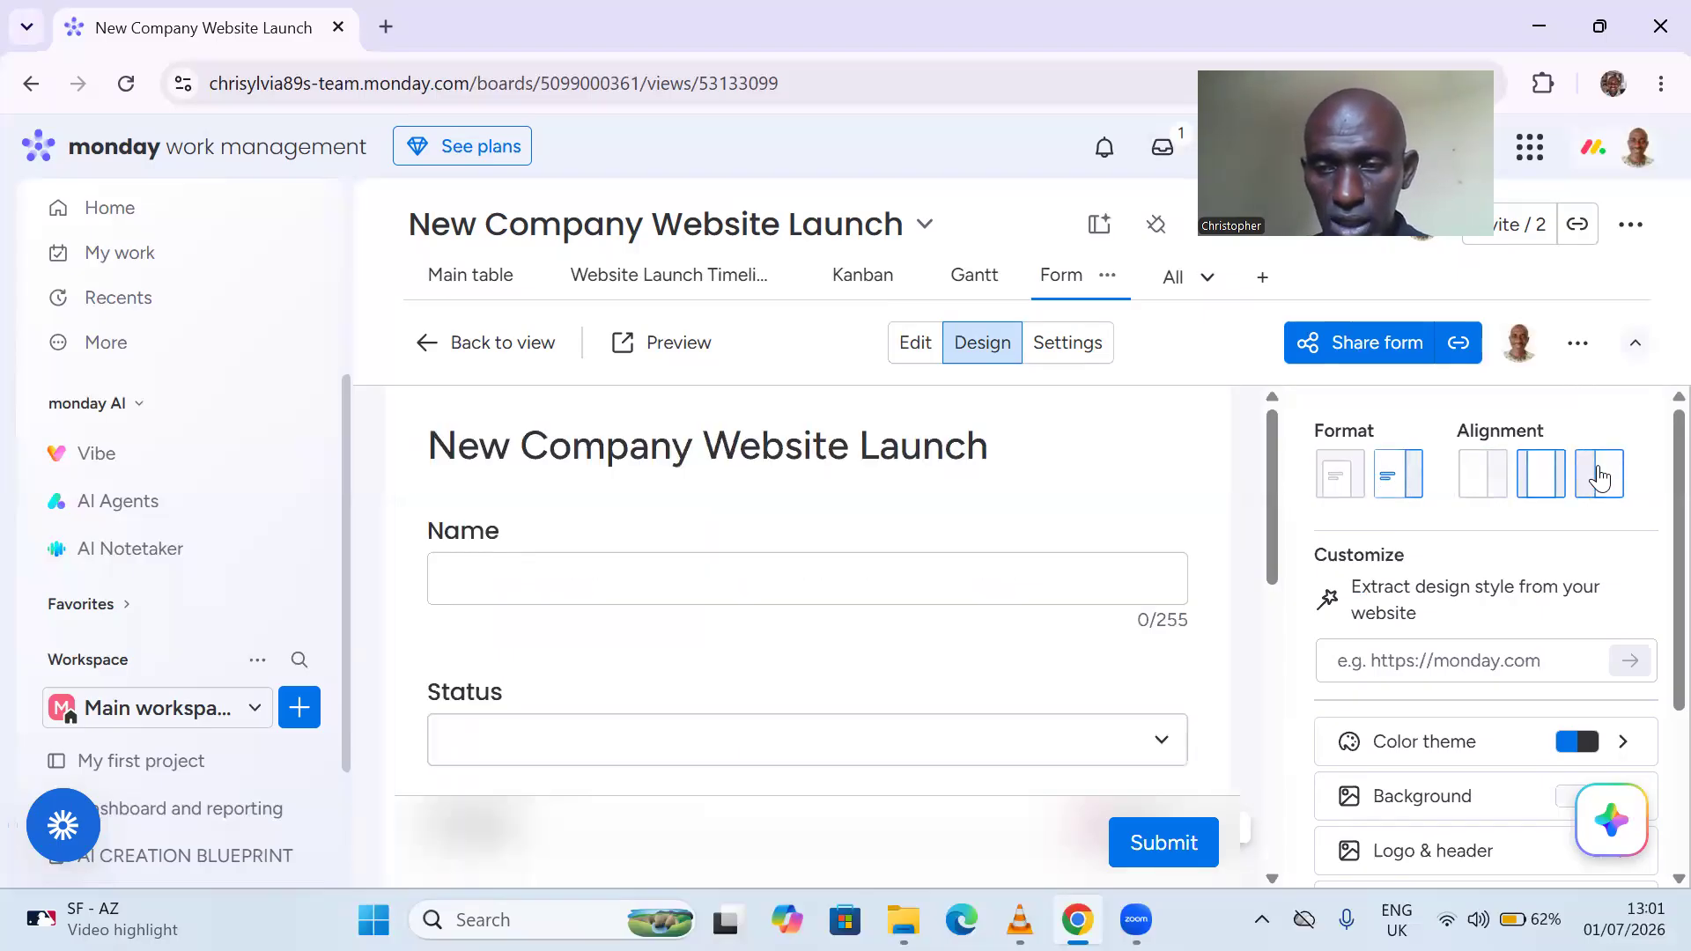
pyautogui.click(1601, 478)
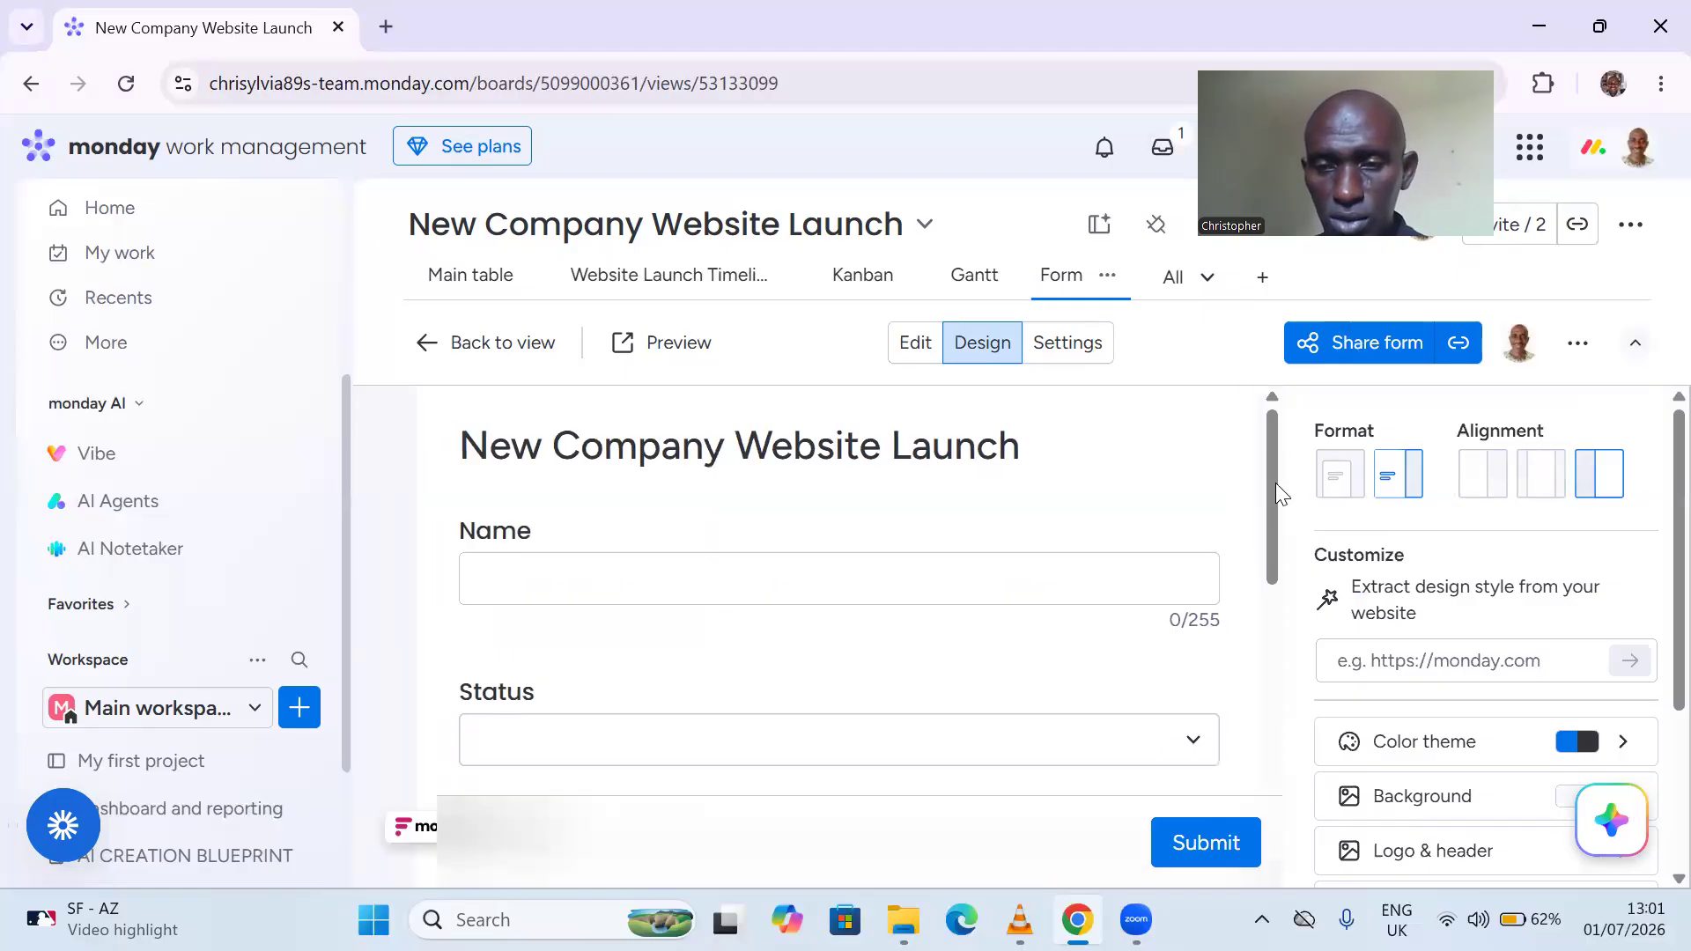
pyautogui.click(1340, 483)
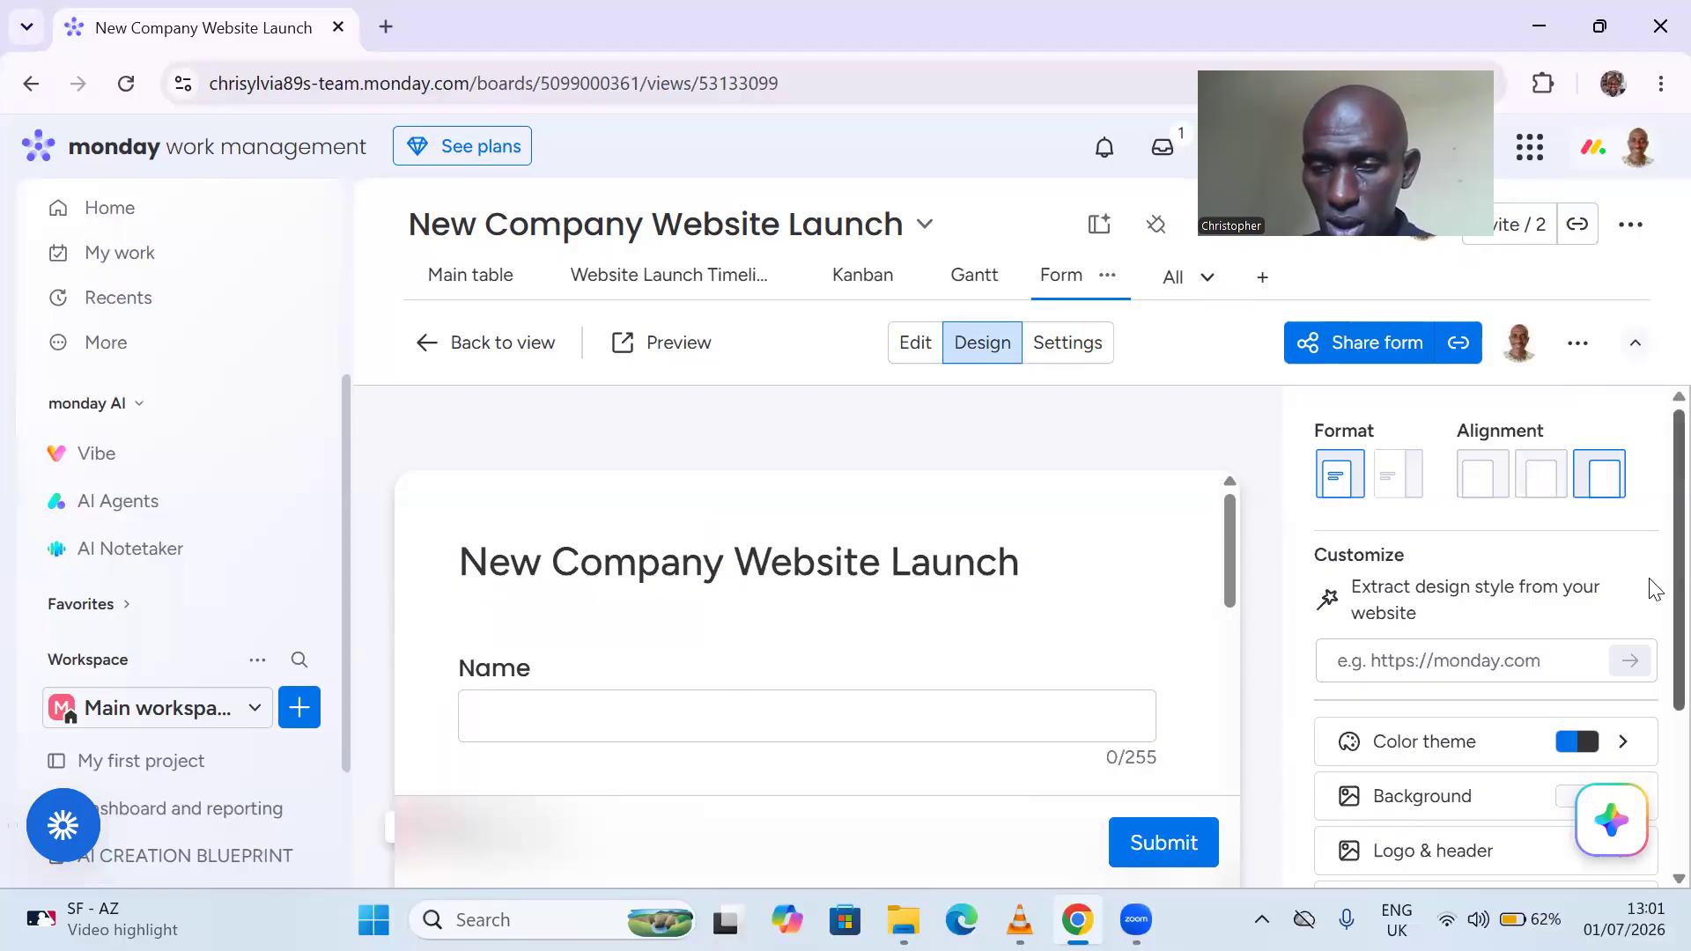
# - Set the primary color of the form's color theme to light pink from the default colors
pyautogui.click(1621, 745)
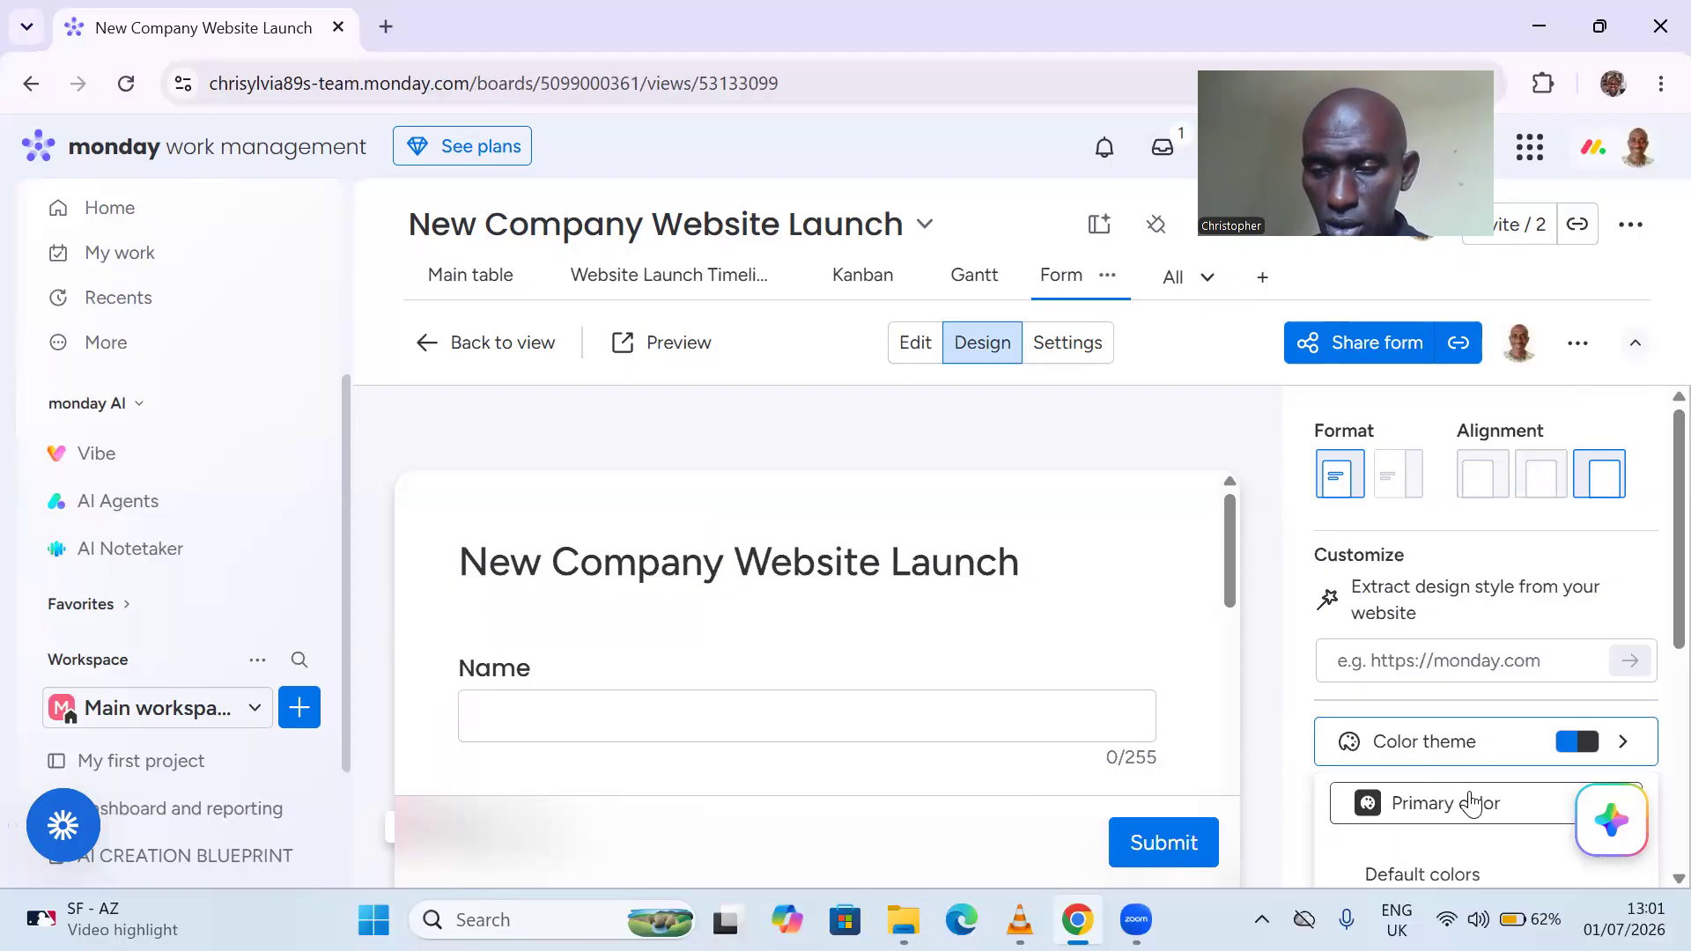
pyautogui.click(1471, 803)
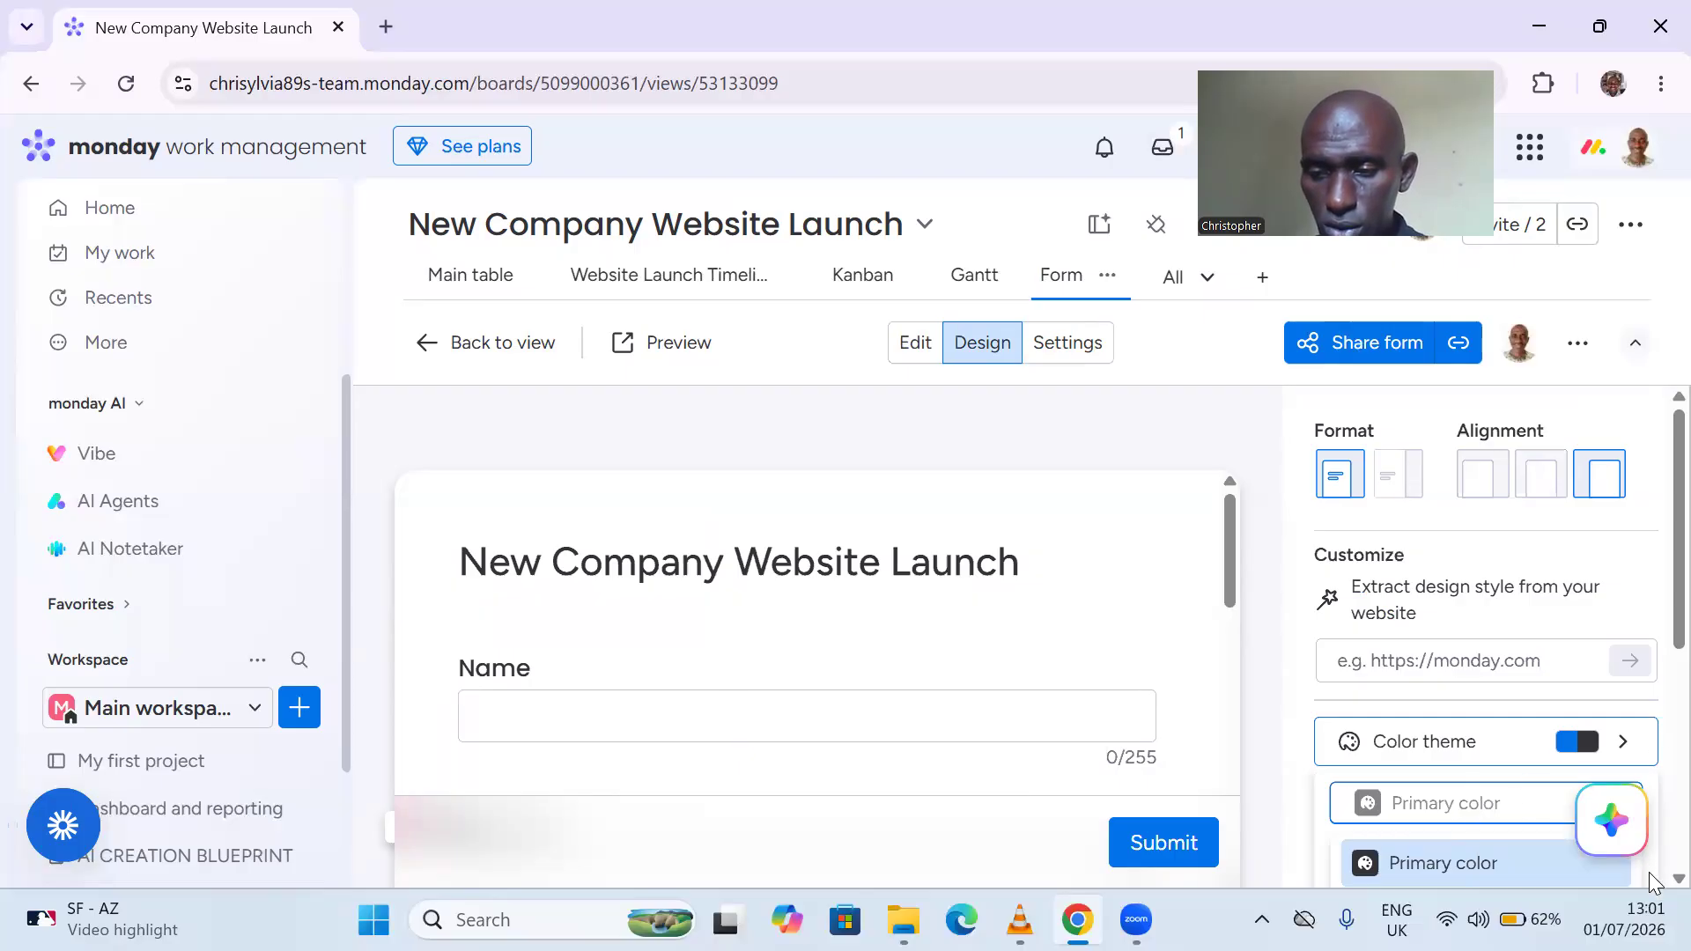
pyautogui.scroll(-2, 1650, 878)
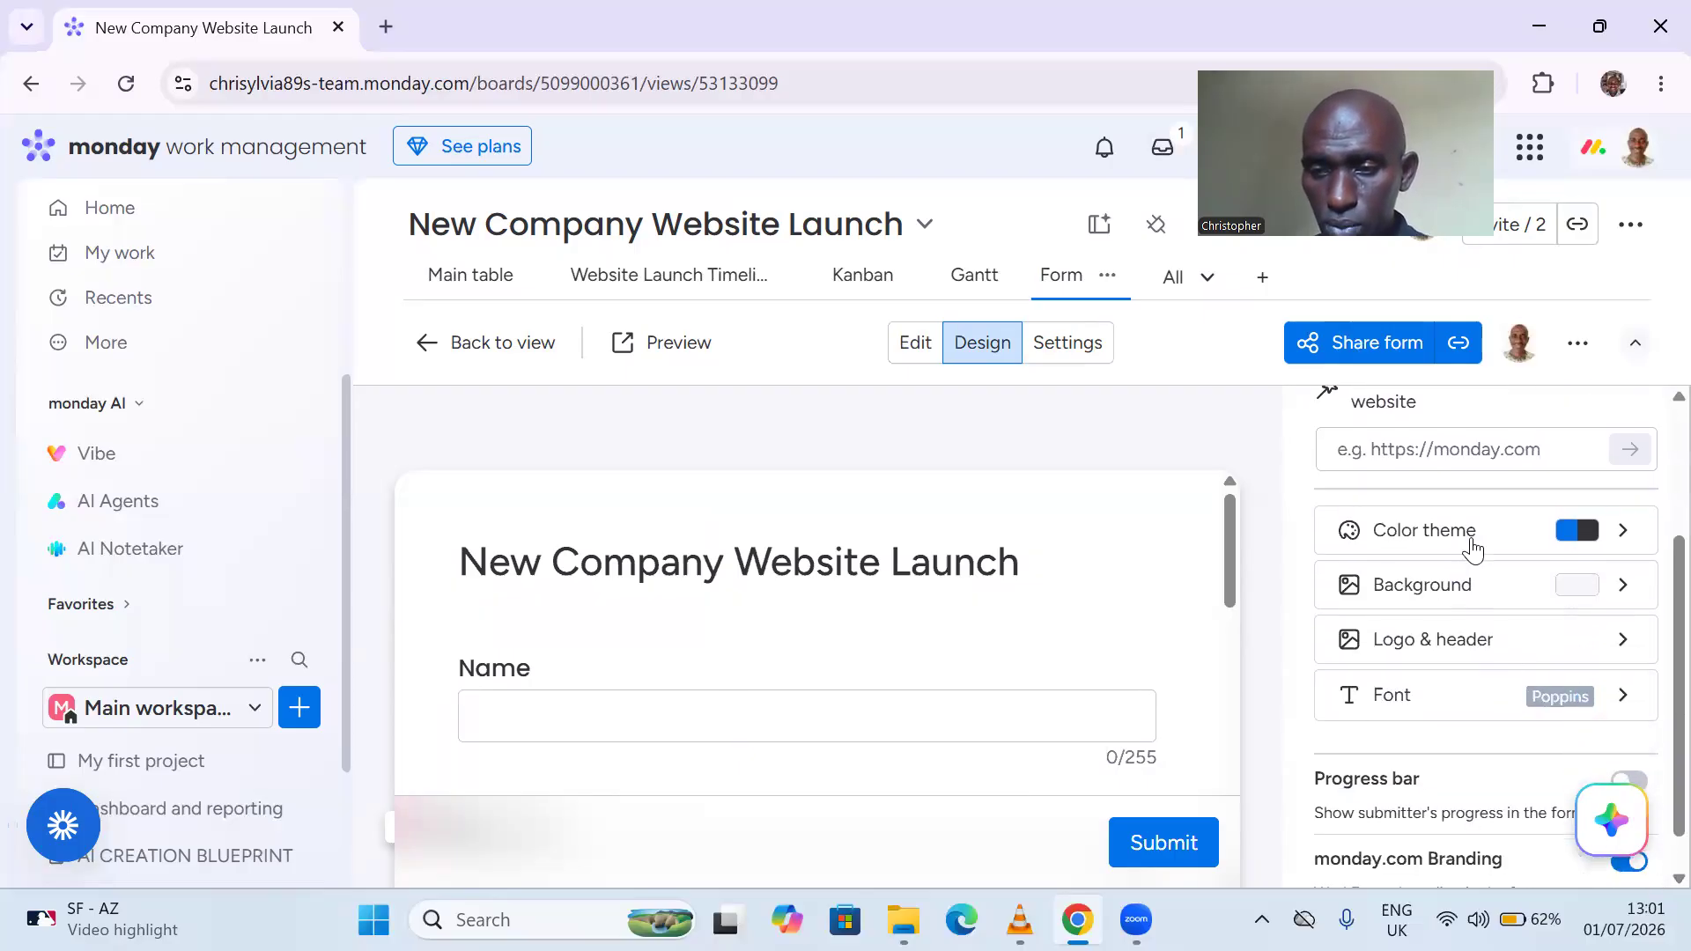
pyautogui.click(1476, 546)
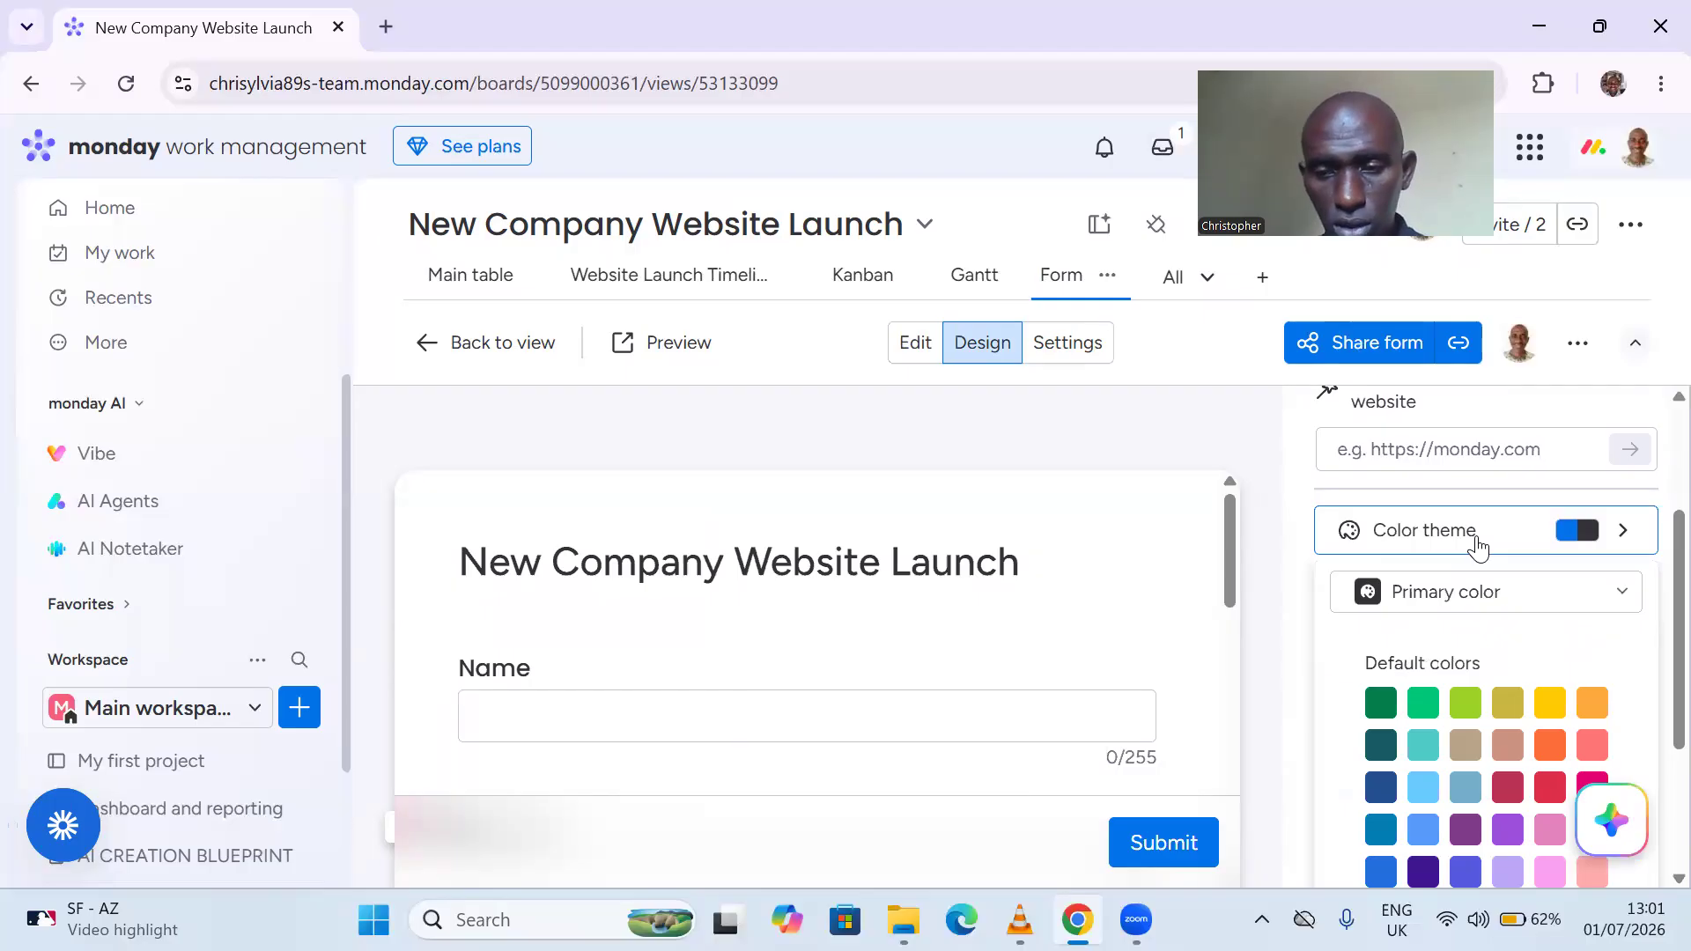
pyautogui.click(1414, 709)
pyautogui.scroll(-2, 1414, 709)
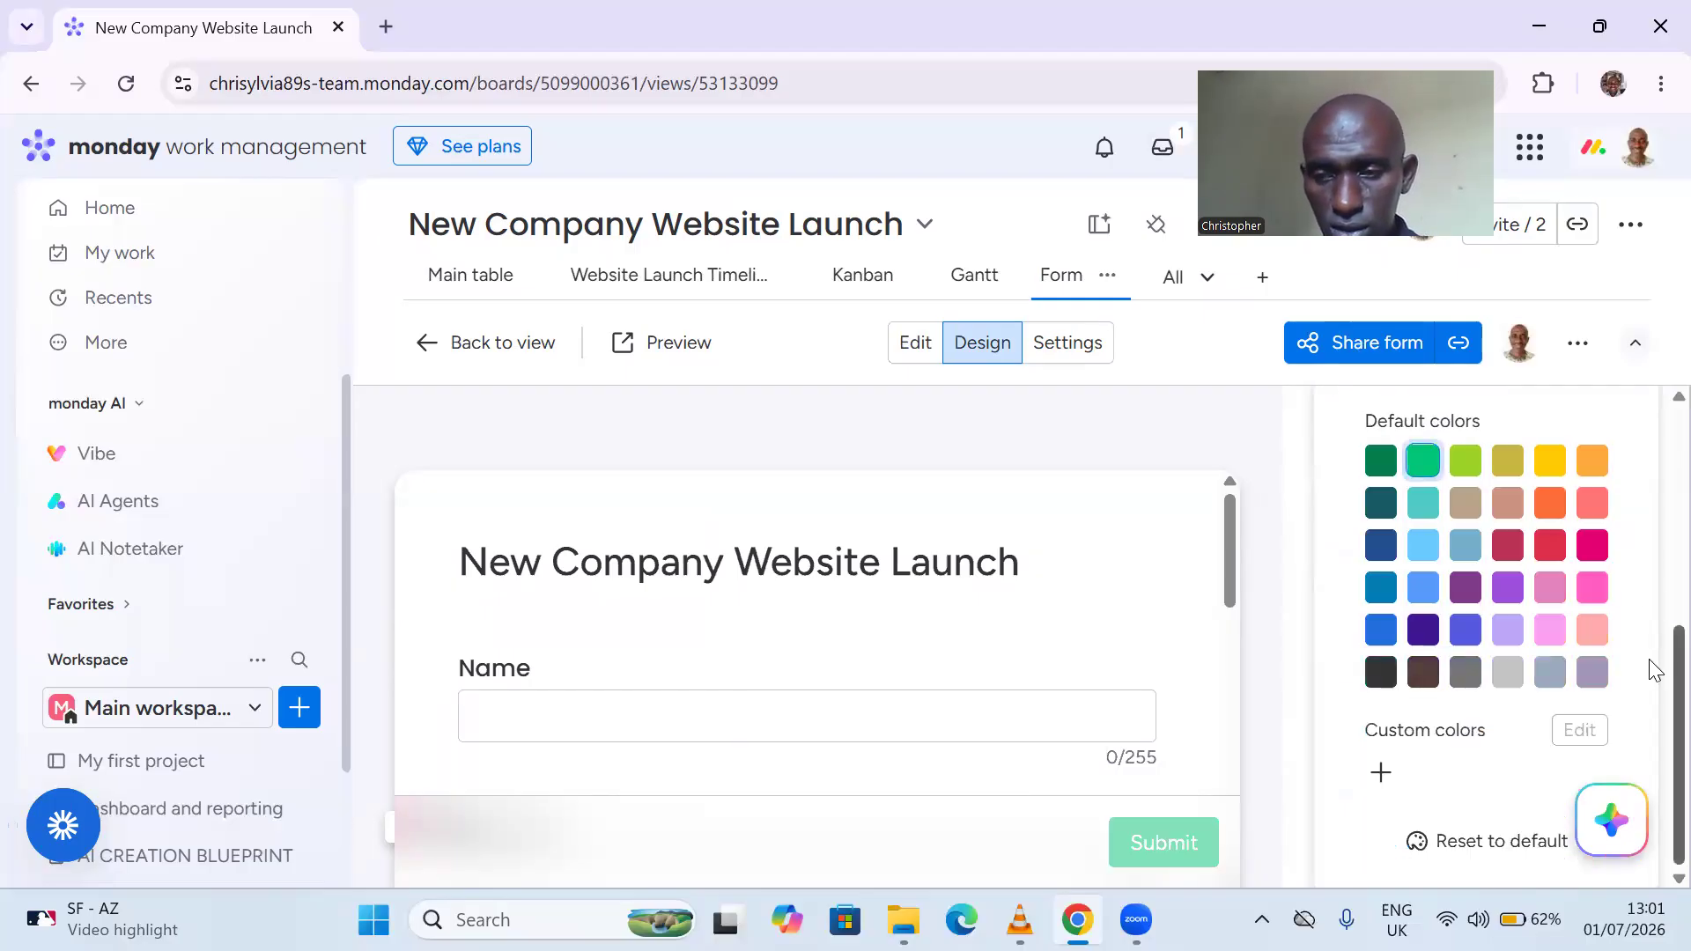
pyautogui.click(1550, 596)
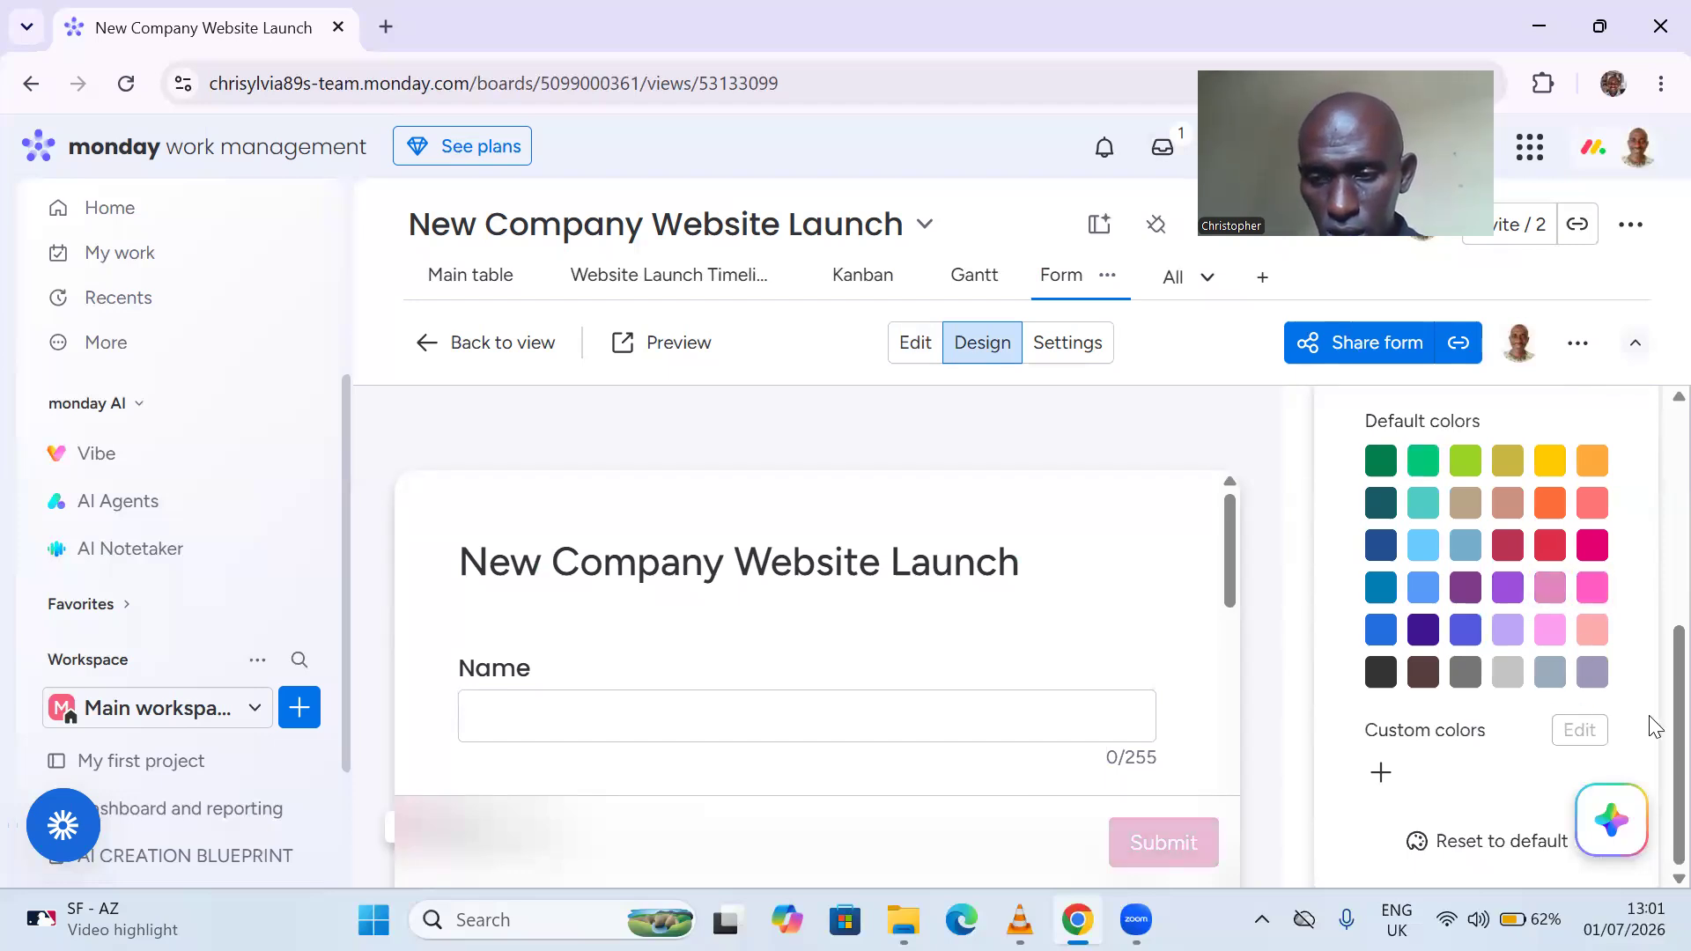
pyautogui.click(1652, 421)
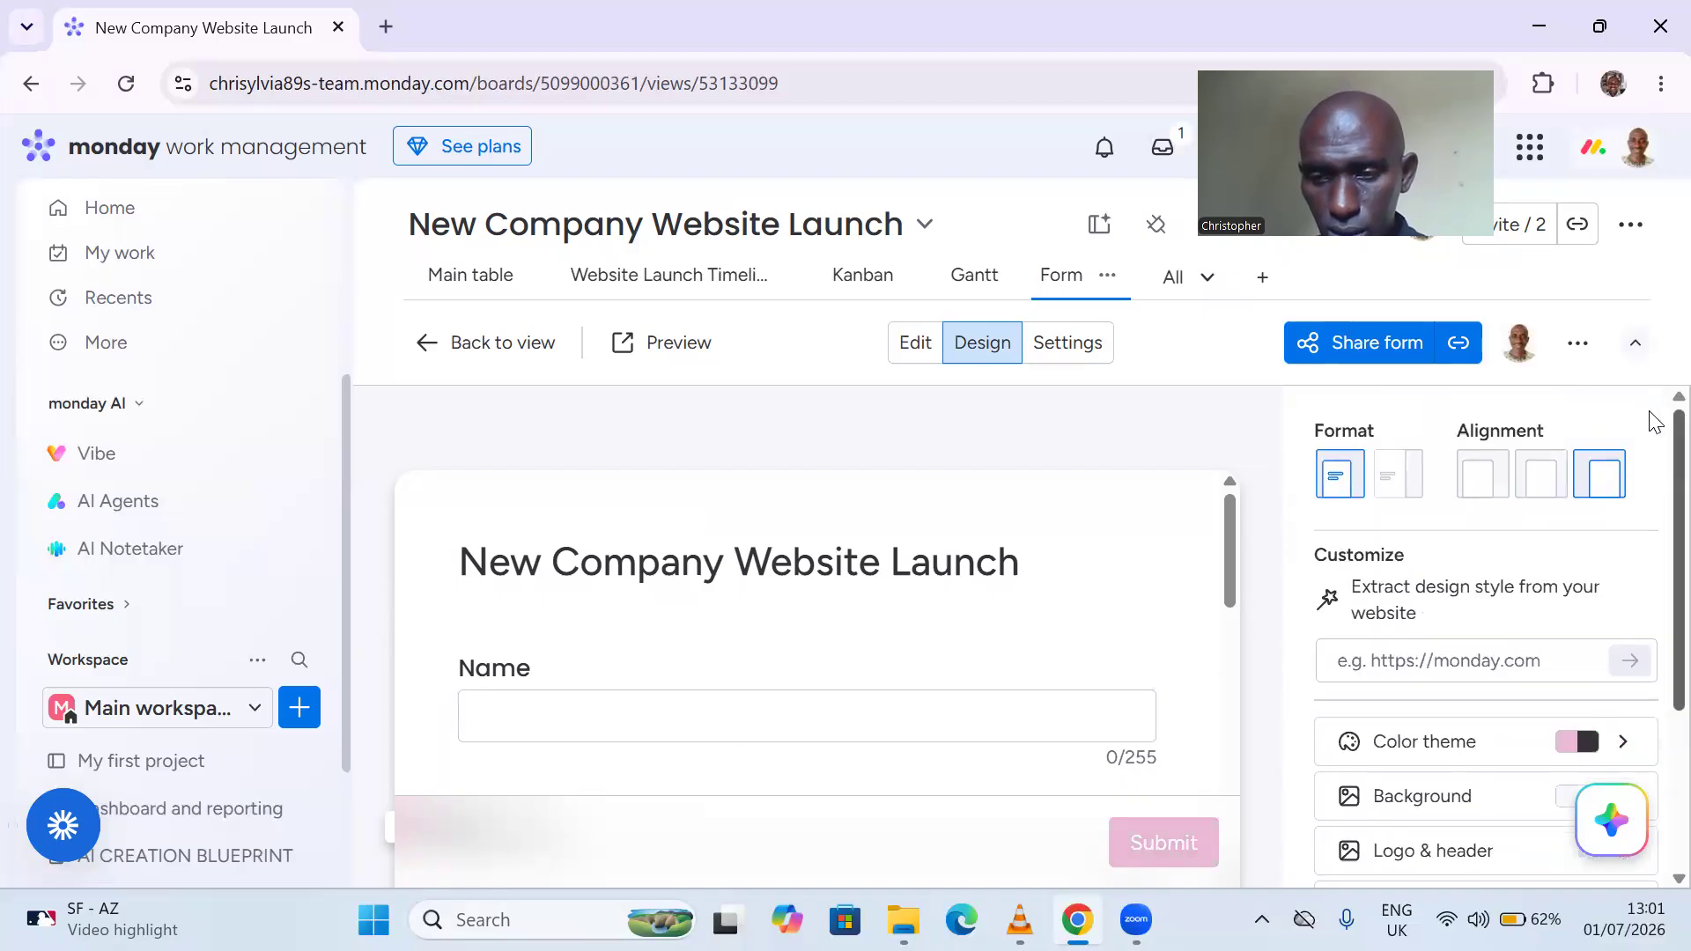
# - Set the form's background color to yellow from the default colors
pyautogui.click(1502, 805)
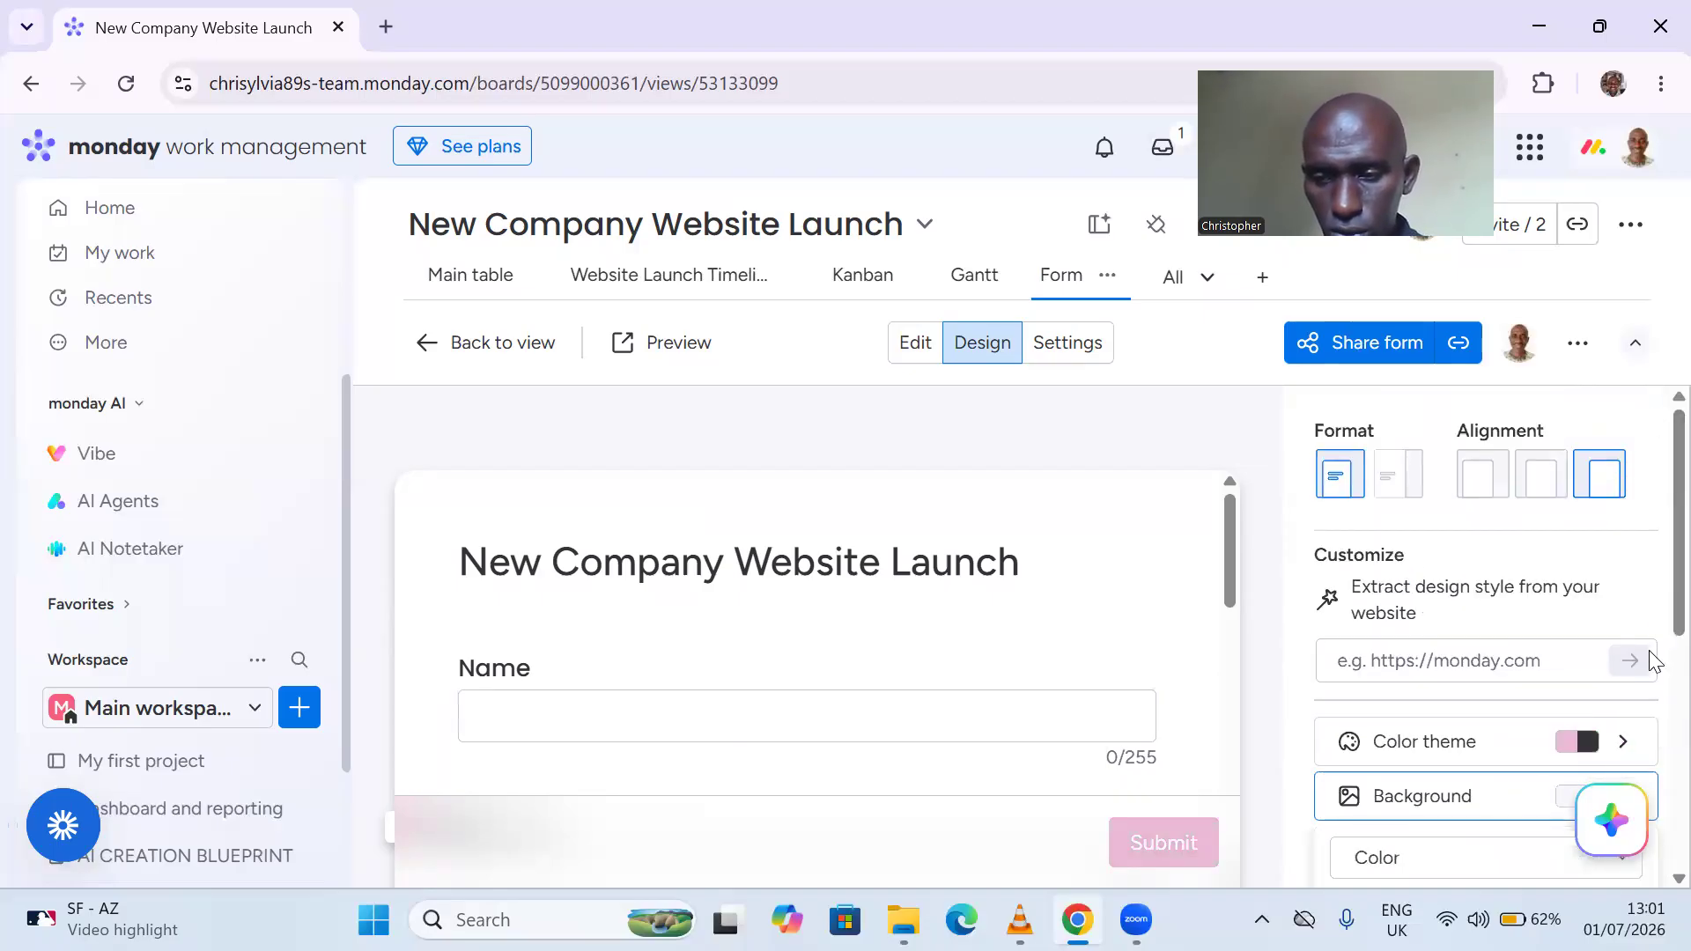
pyautogui.scroll(-2, 1653, 884)
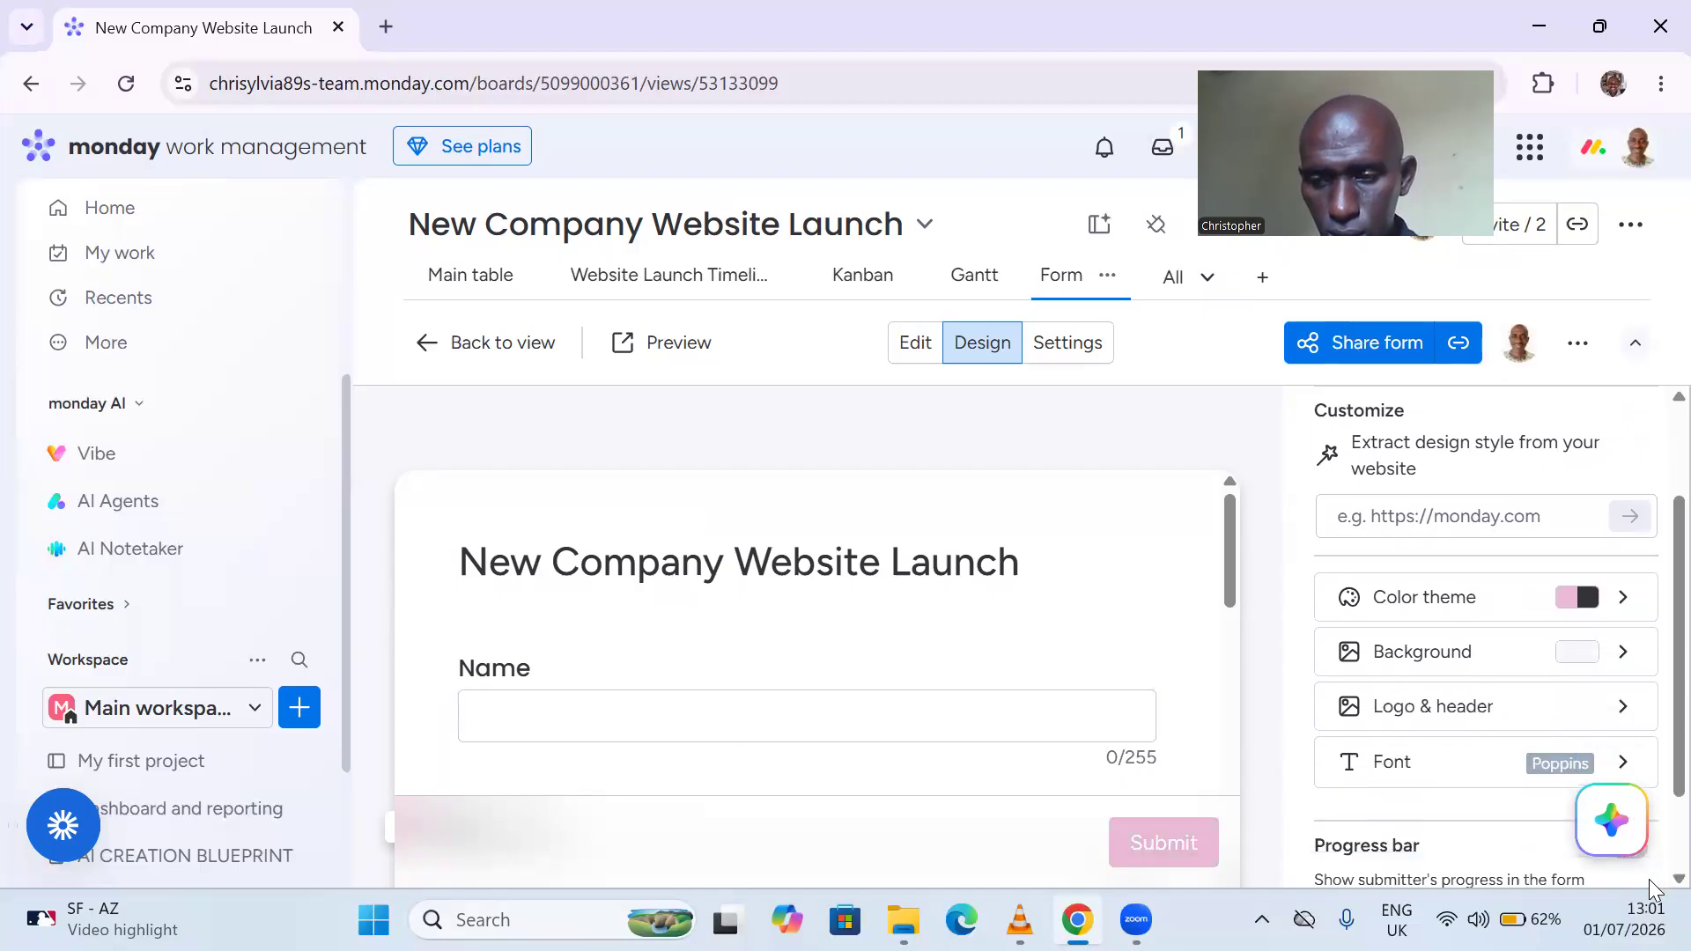
pyautogui.click(1580, 589)
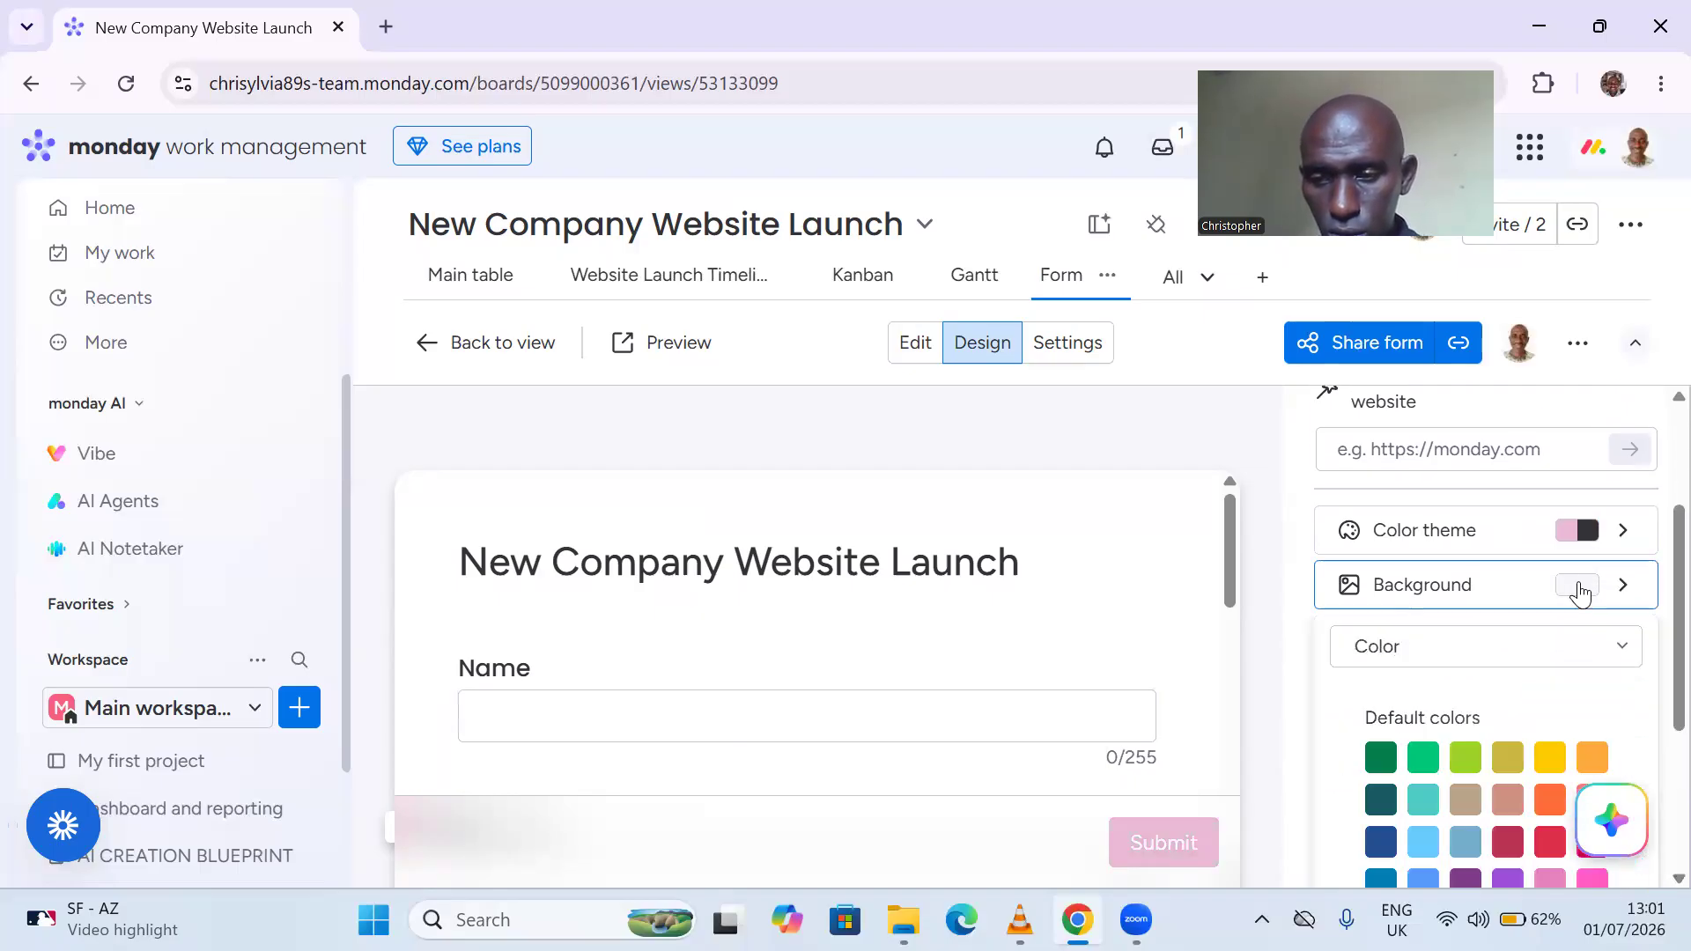
pyautogui.click(1548, 760)
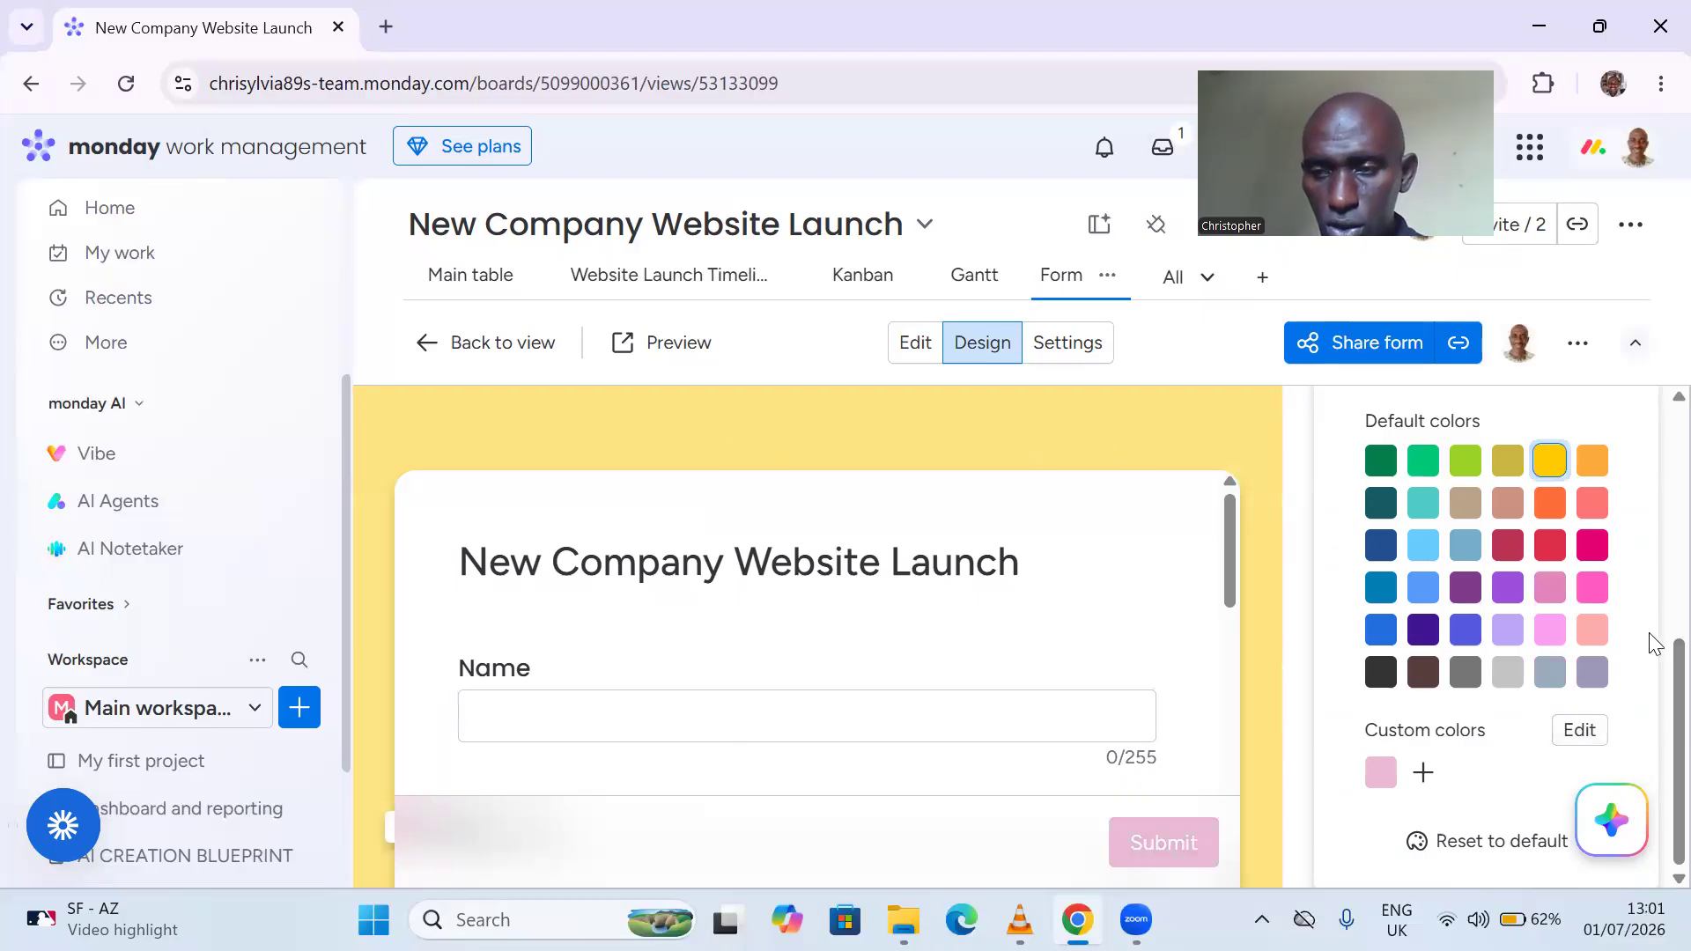
pyautogui.click(1650, 402)
pyautogui.scroll(1, 1650, 401)
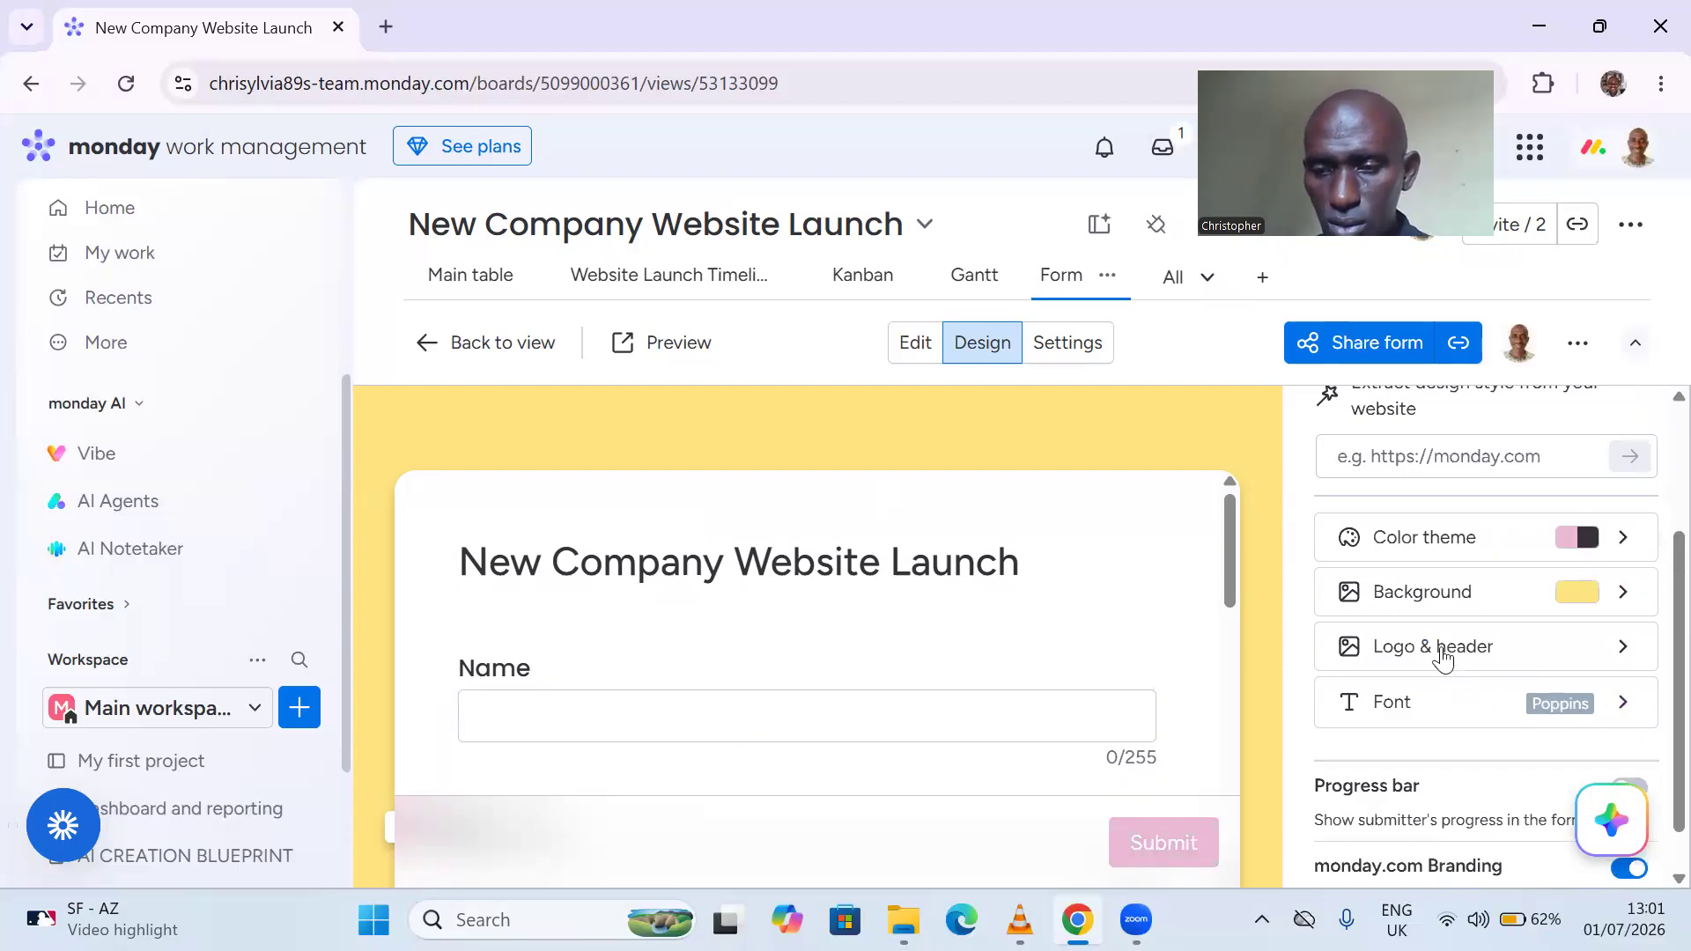
# - Look over the form's logo and header options and the remaining design settings, including font, progress bar and branding
pyautogui.click(1583, 657)
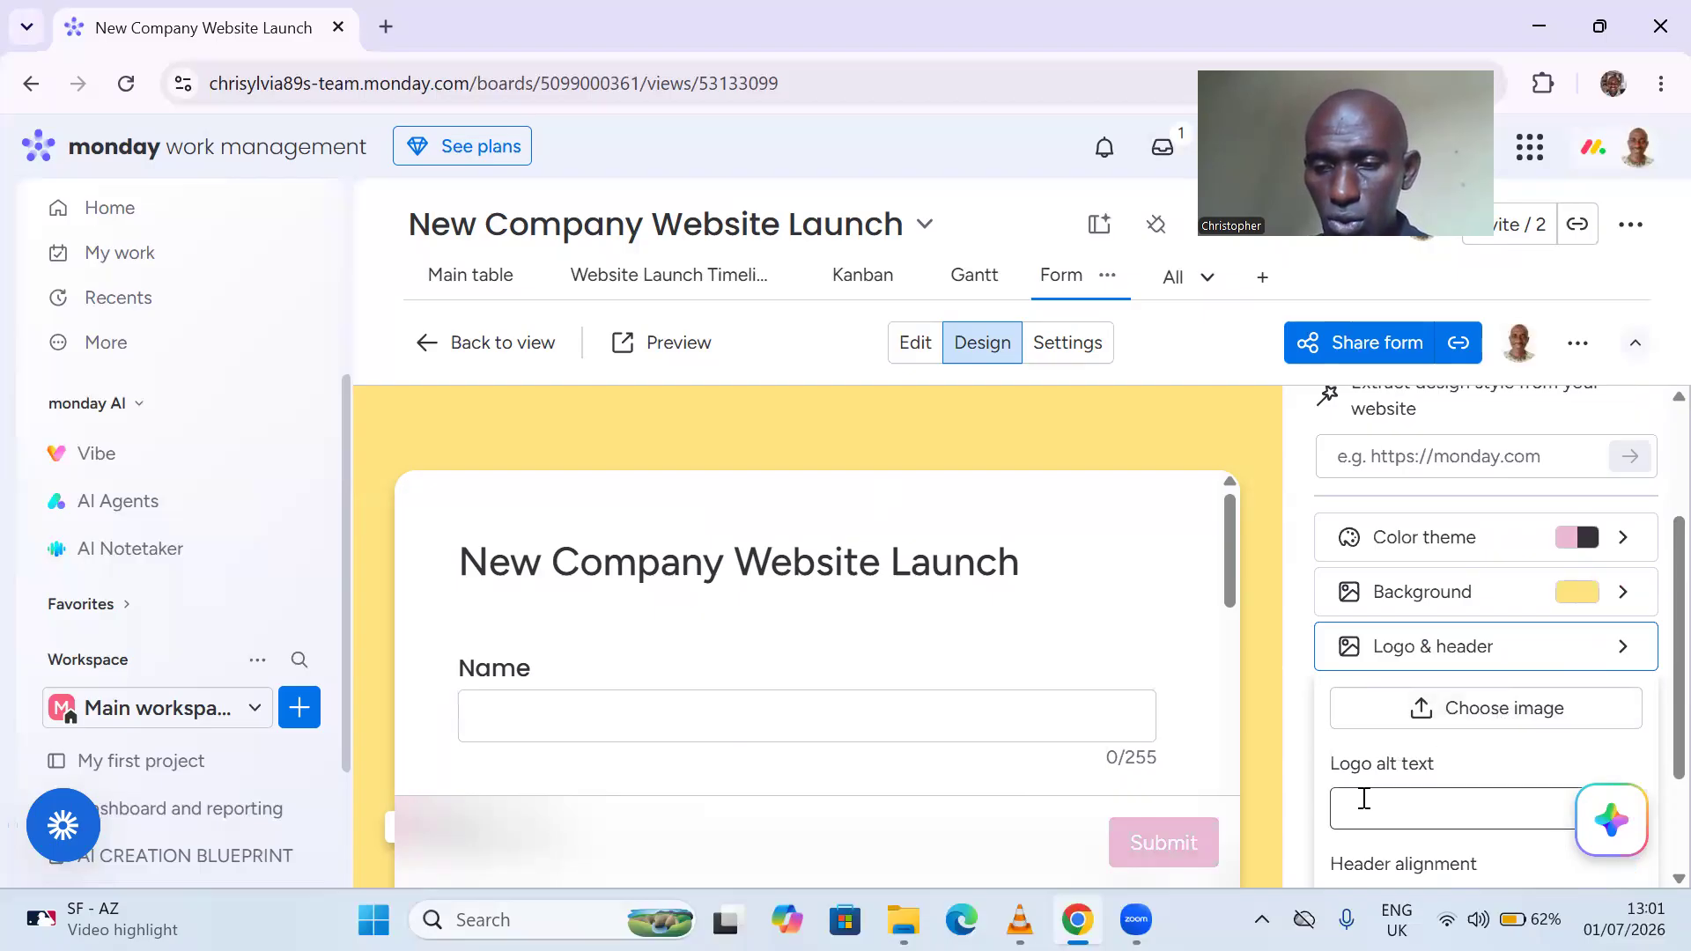
pyautogui.scroll(-1, 1650, 880)
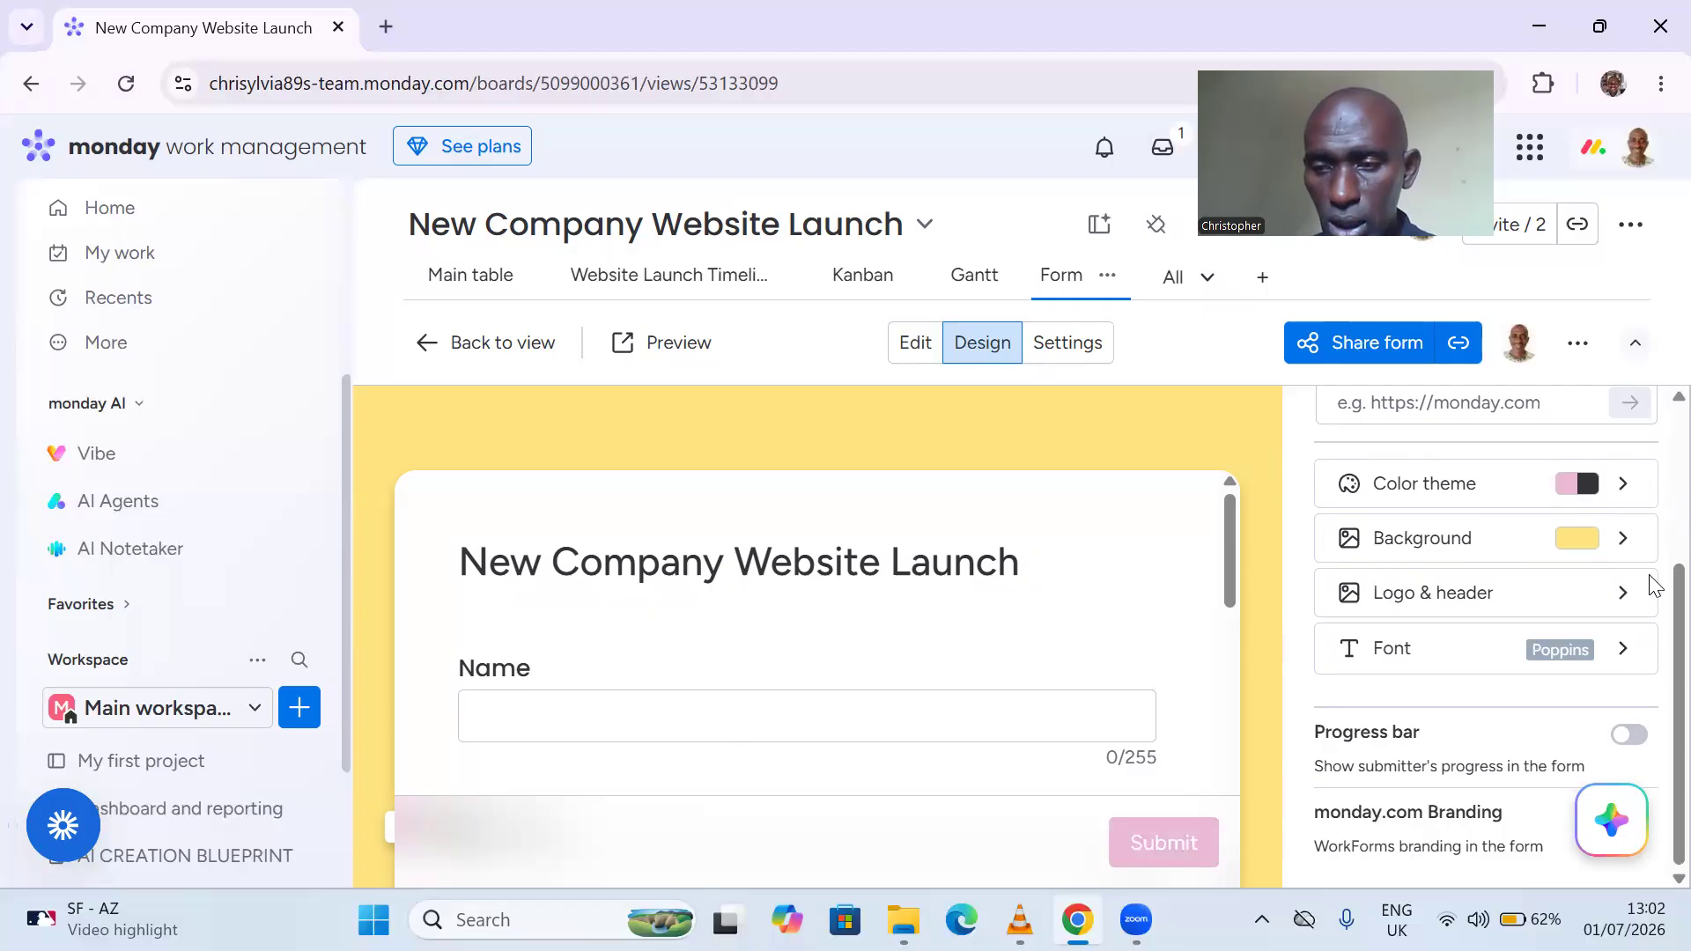
pyautogui.scroll(3, 1650, 547)
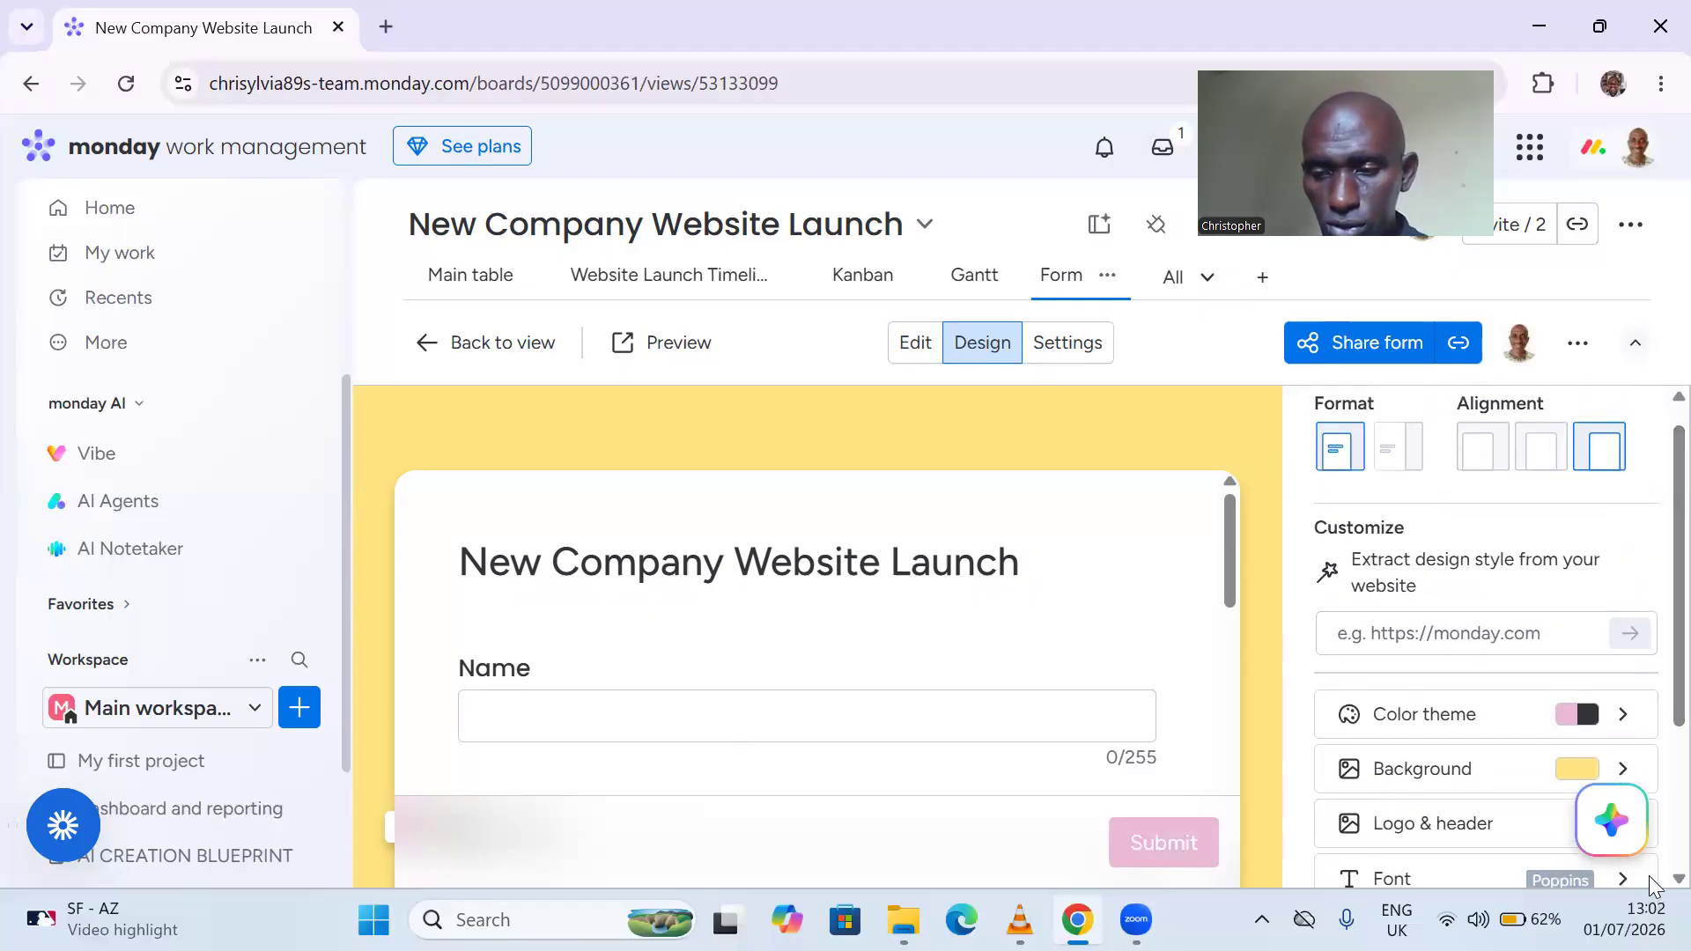
pyautogui.scroll(-3, 1654, 885)
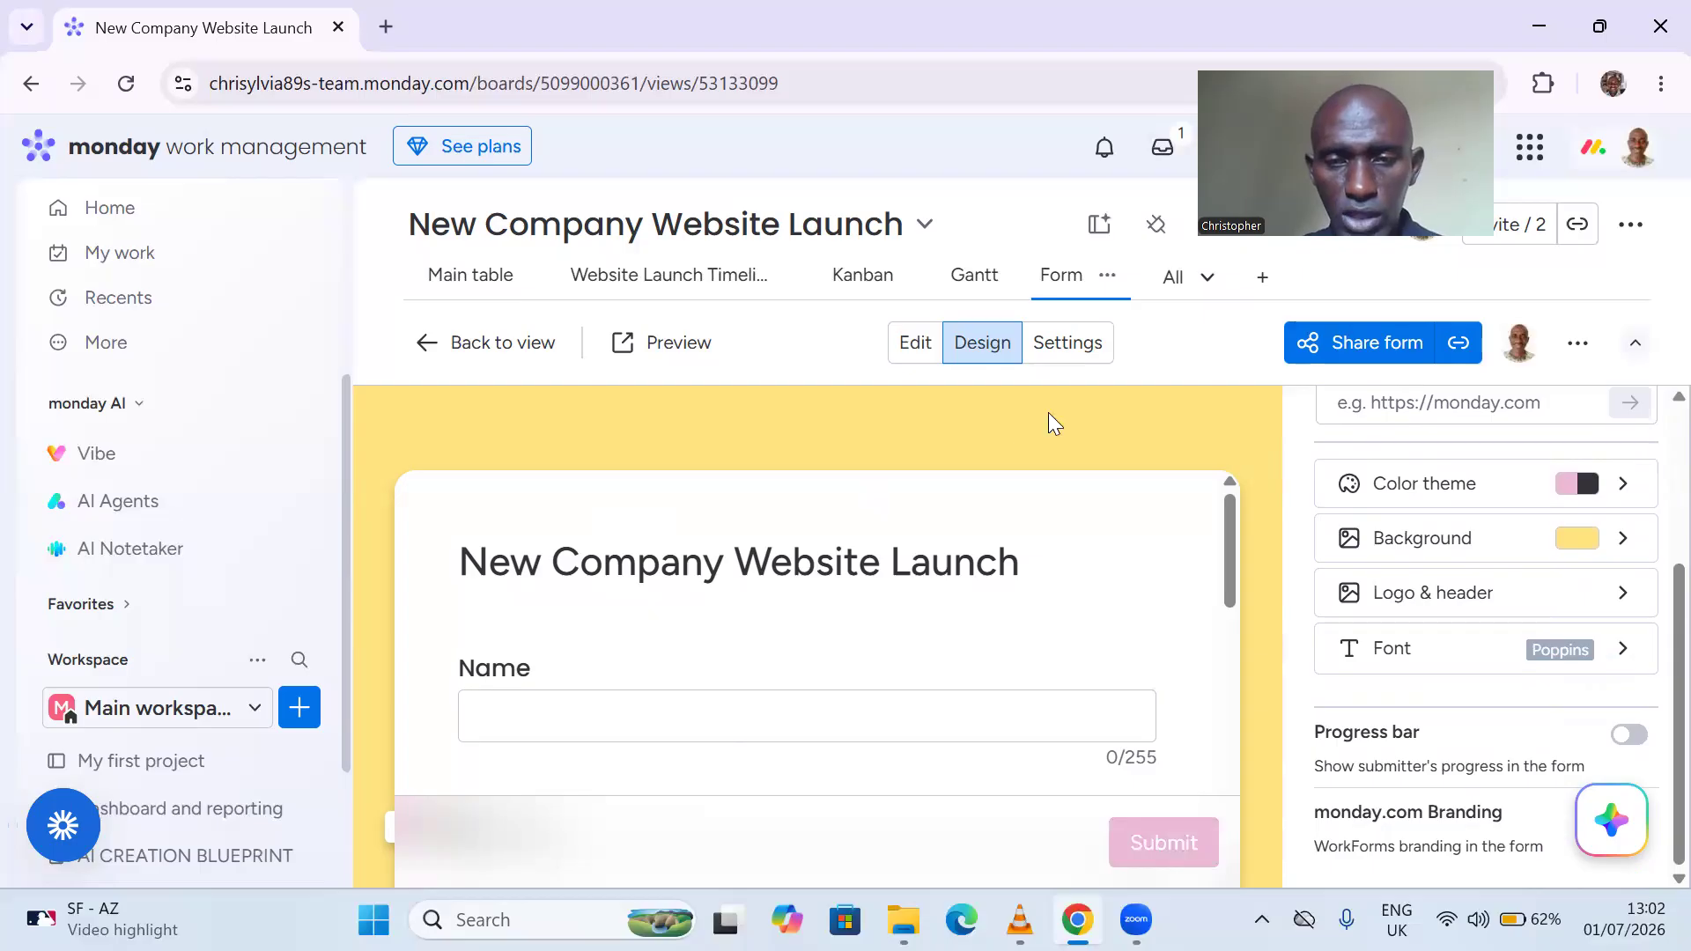
# - Examine the form's general, after-submission and board settings
pyautogui.click(1069, 344)
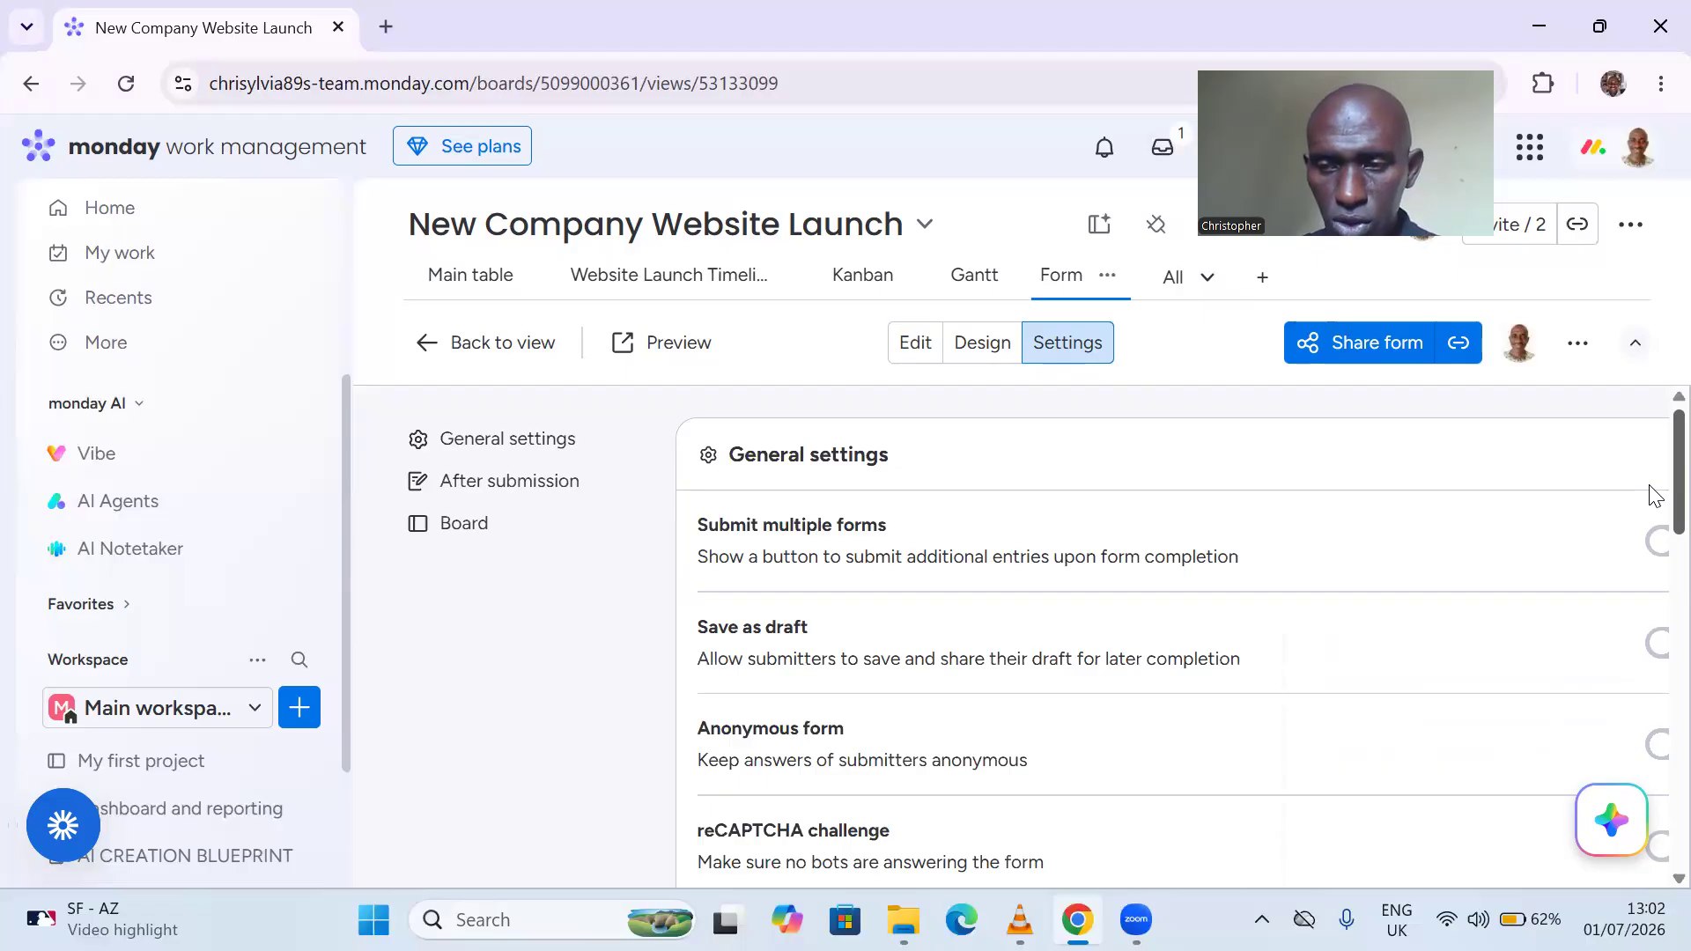
pyautogui.scroll(-2, 1655, 527)
pyautogui.scroll(2, 1656, 493)
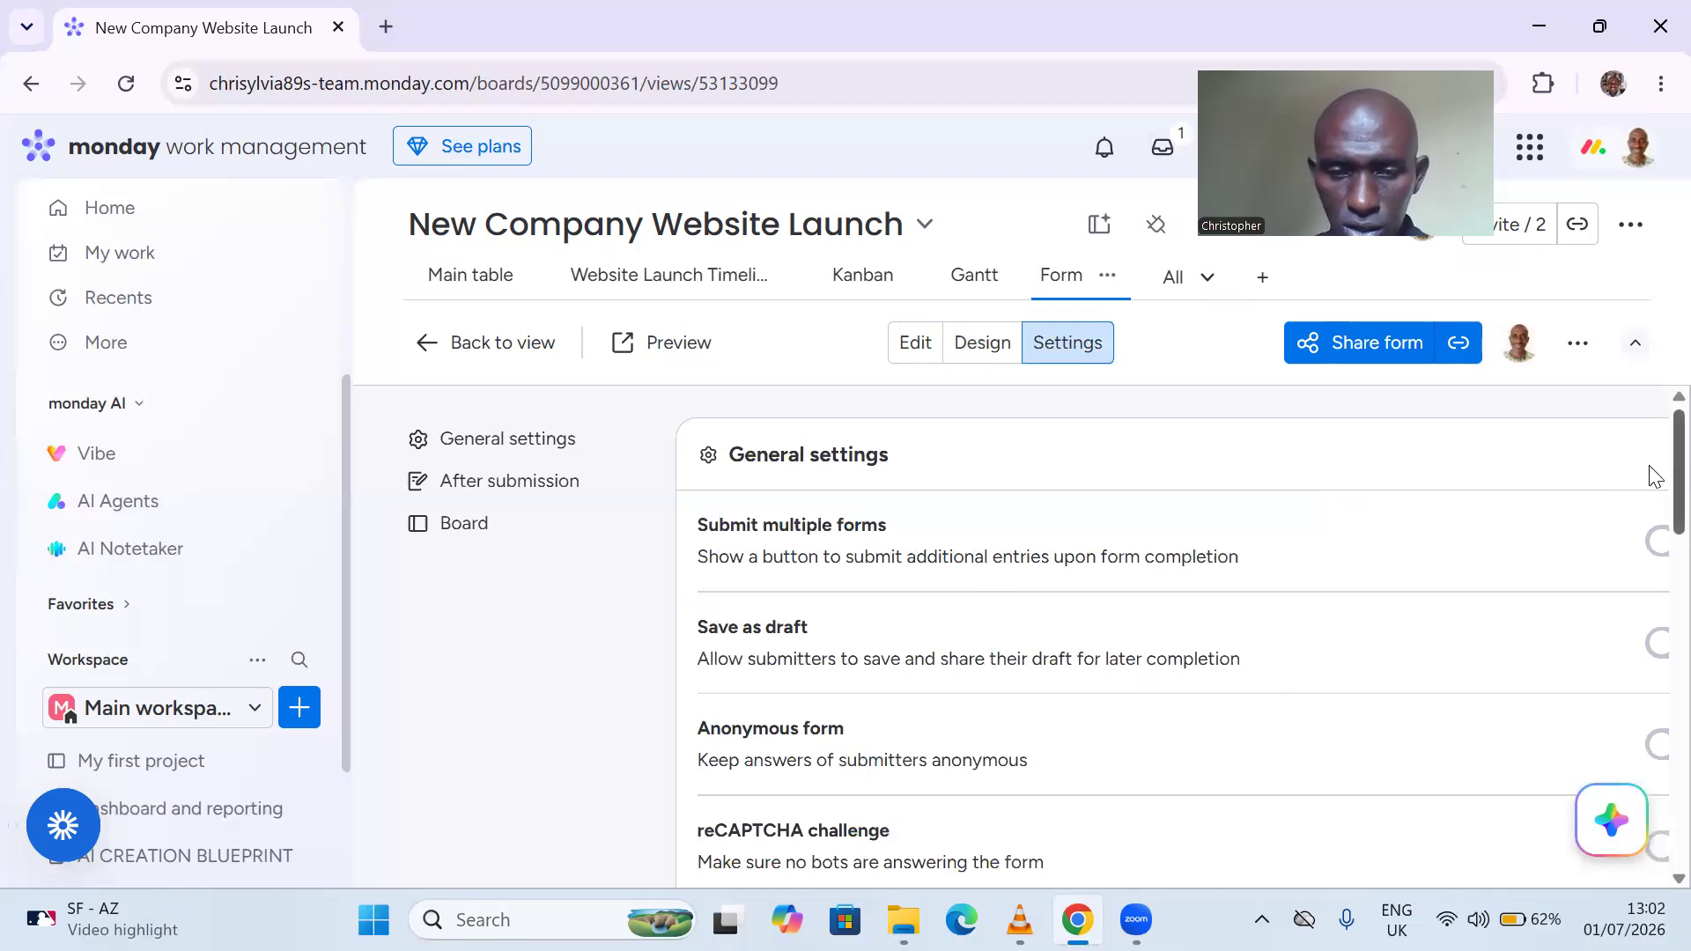
pyautogui.scroll(-2, 1649, 465)
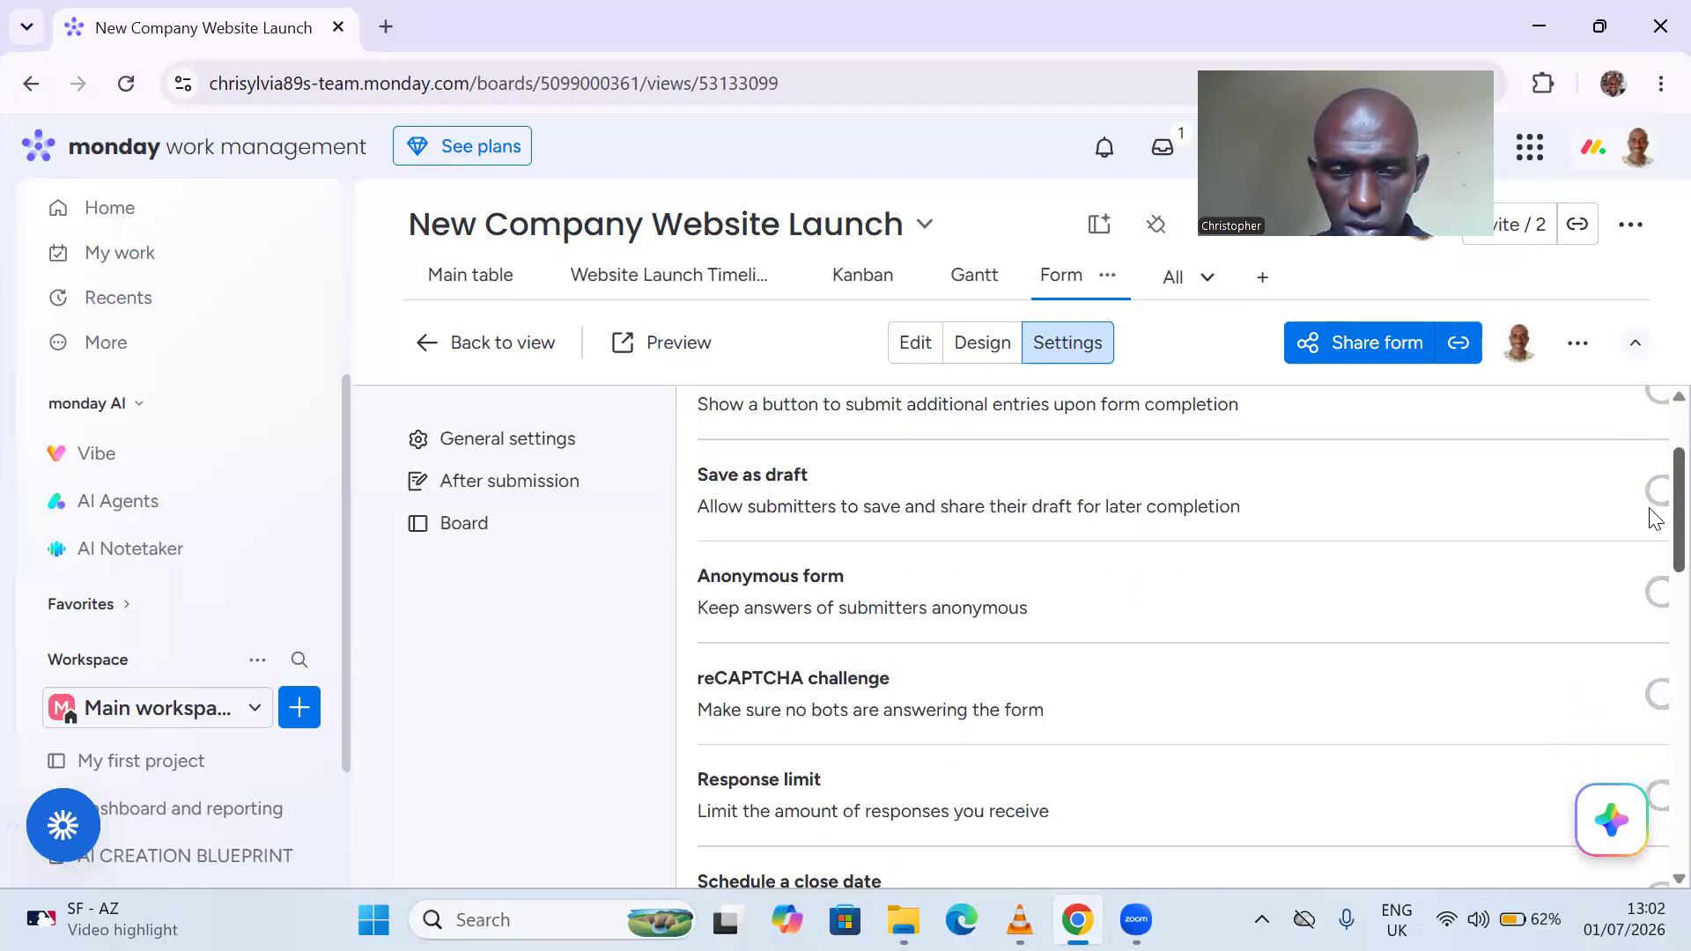
pyautogui.scroll(-2, 1654, 518)
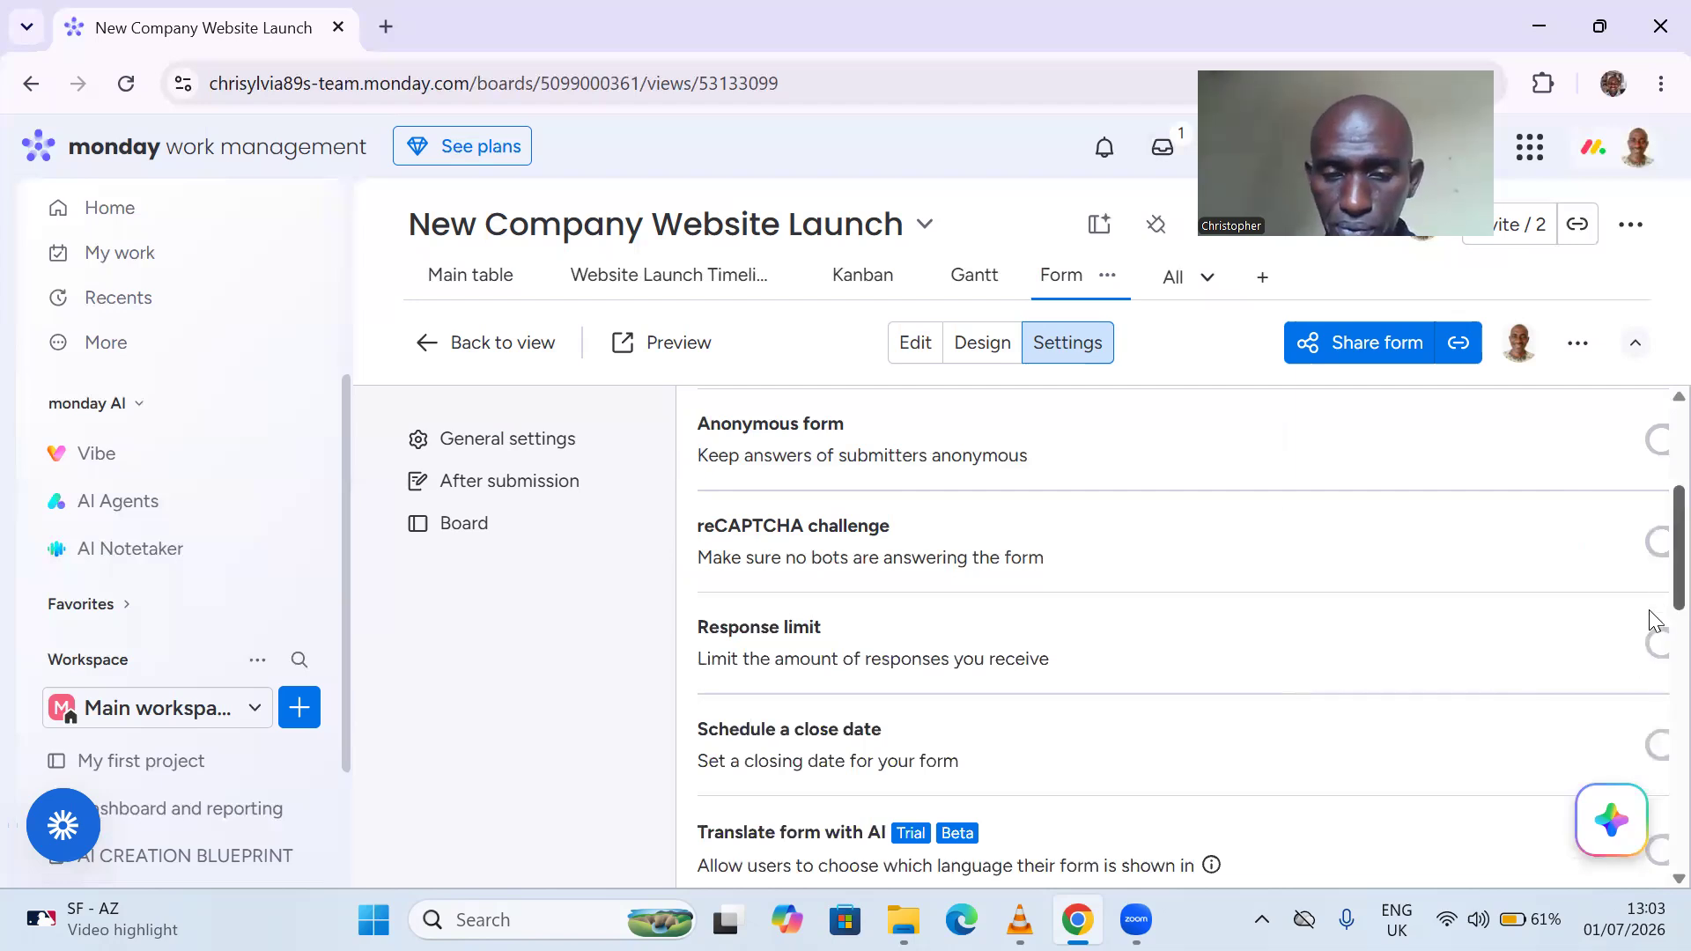
pyautogui.scroll(-3, 1651, 616)
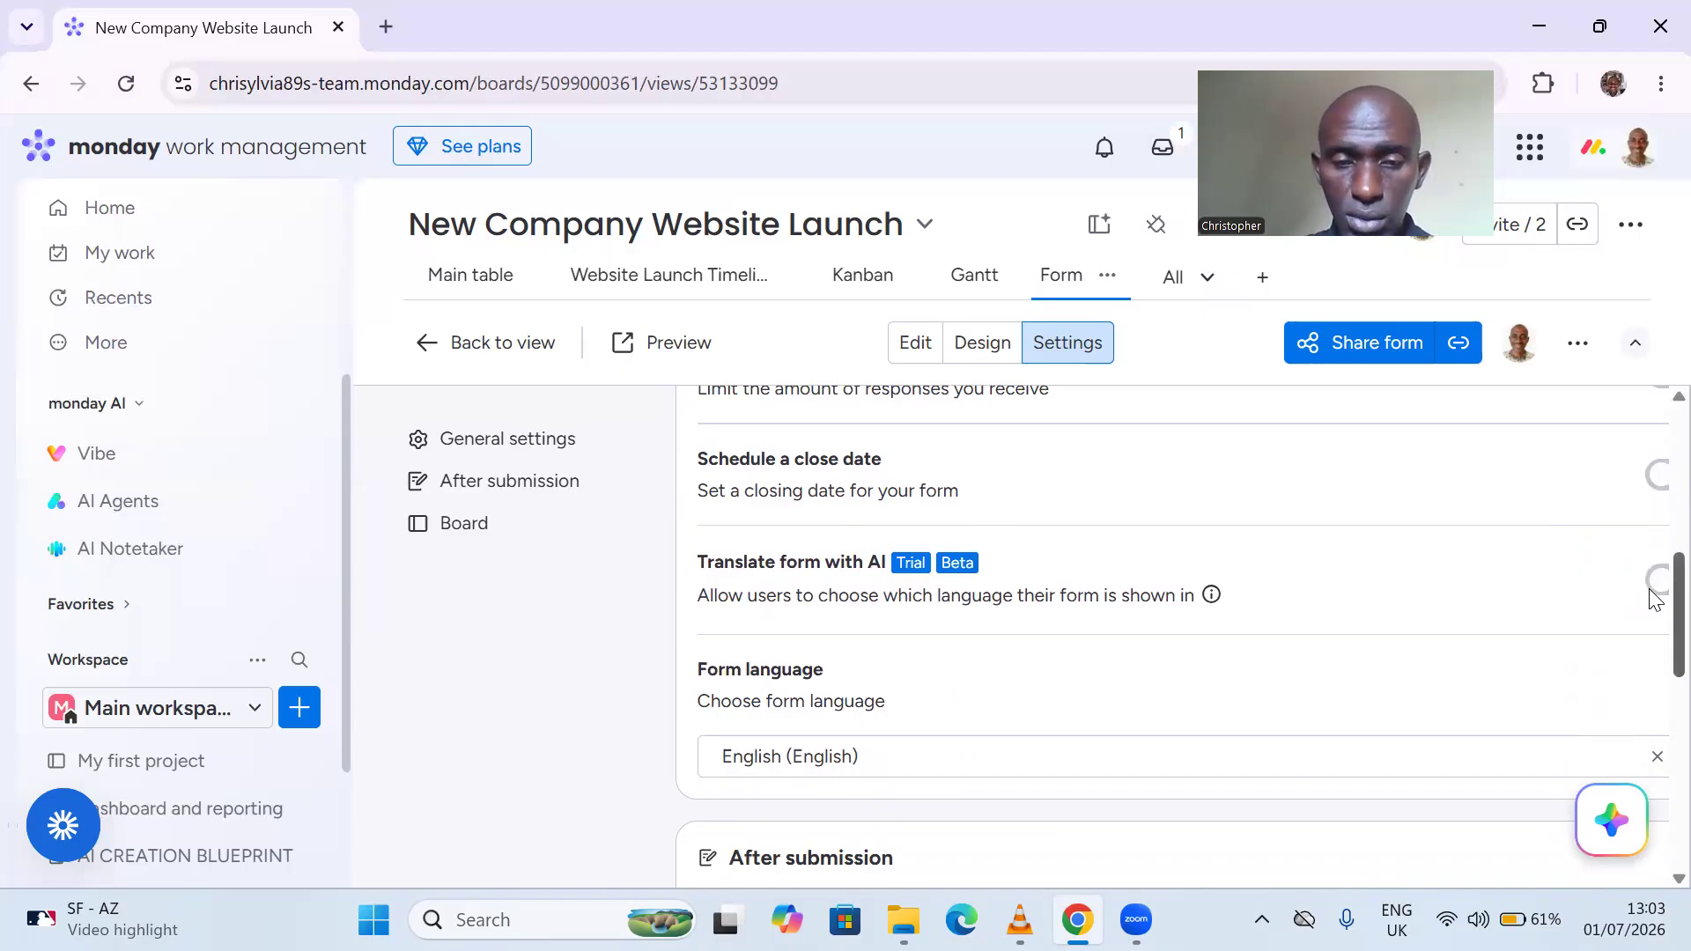
pyautogui.scroll(-3, 1649, 588)
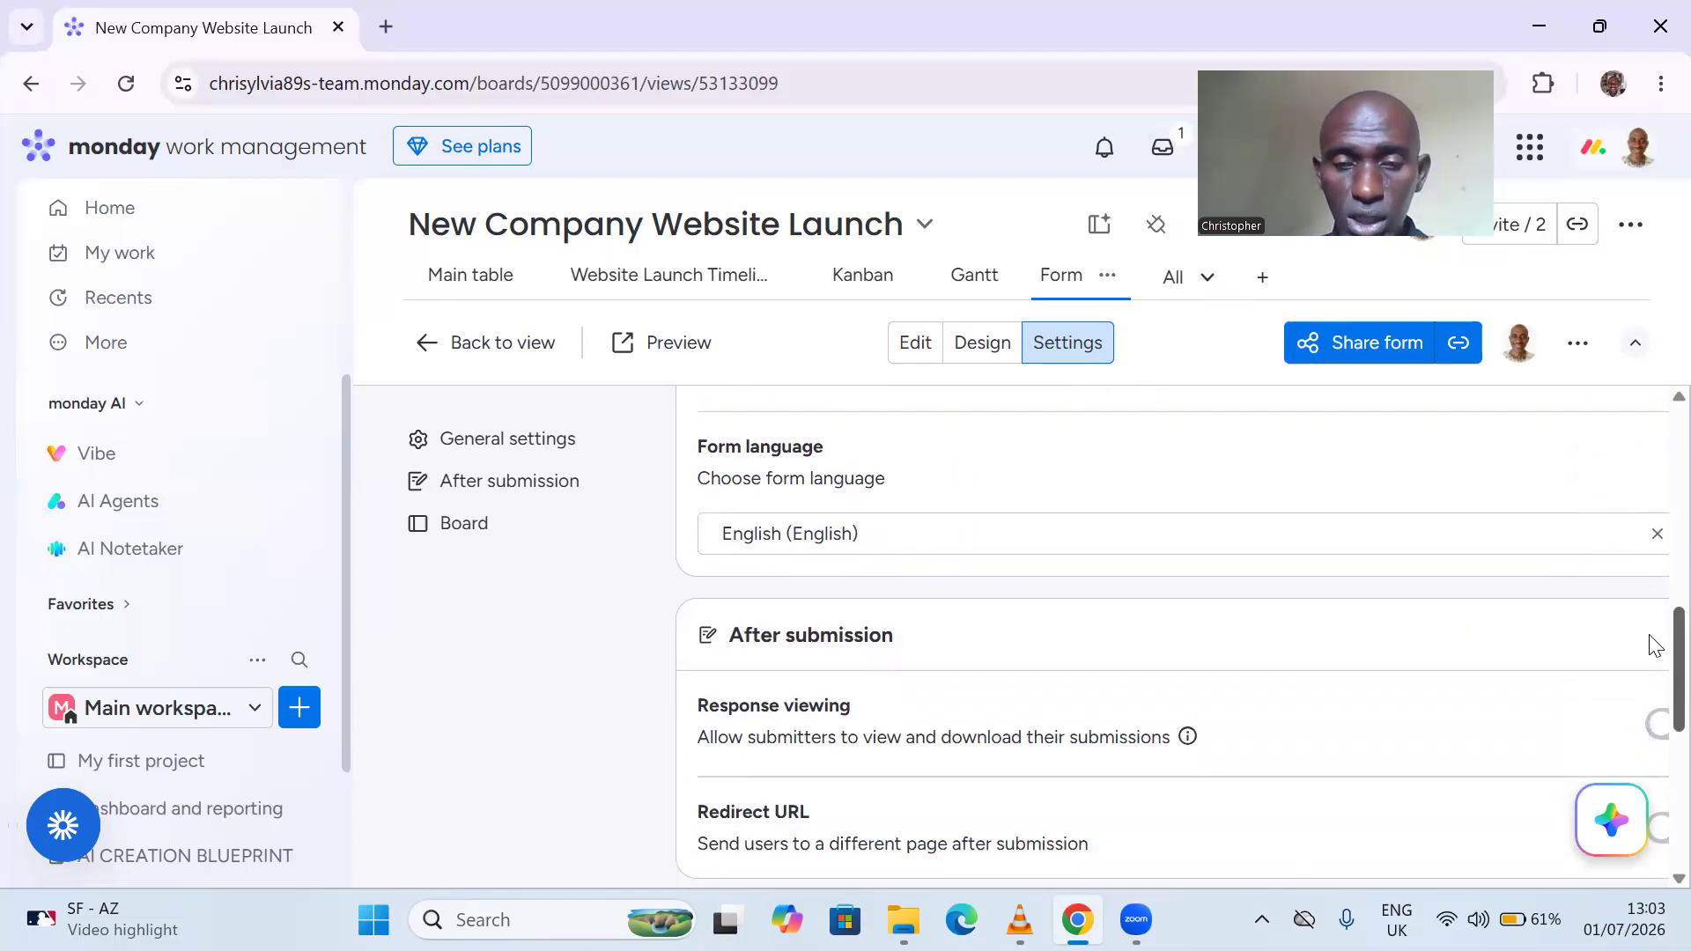
pyautogui.scroll(-2, 1651, 652)
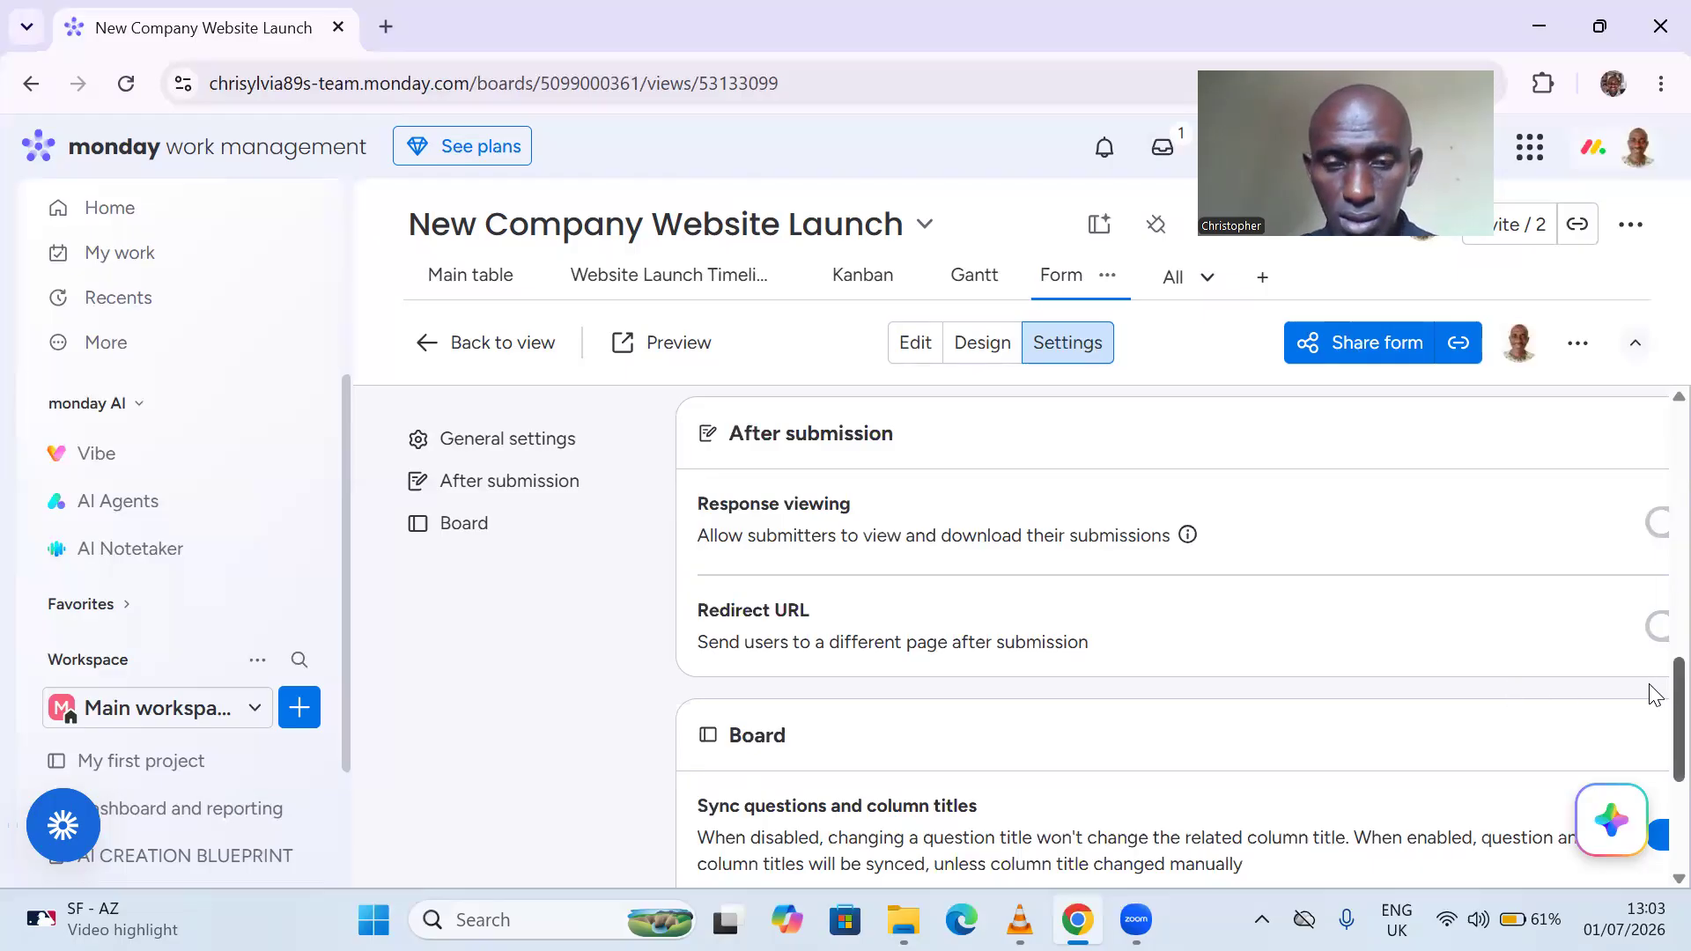
pyautogui.scroll(-4, 1652, 694)
pyautogui.scroll(8, 1651, 599)
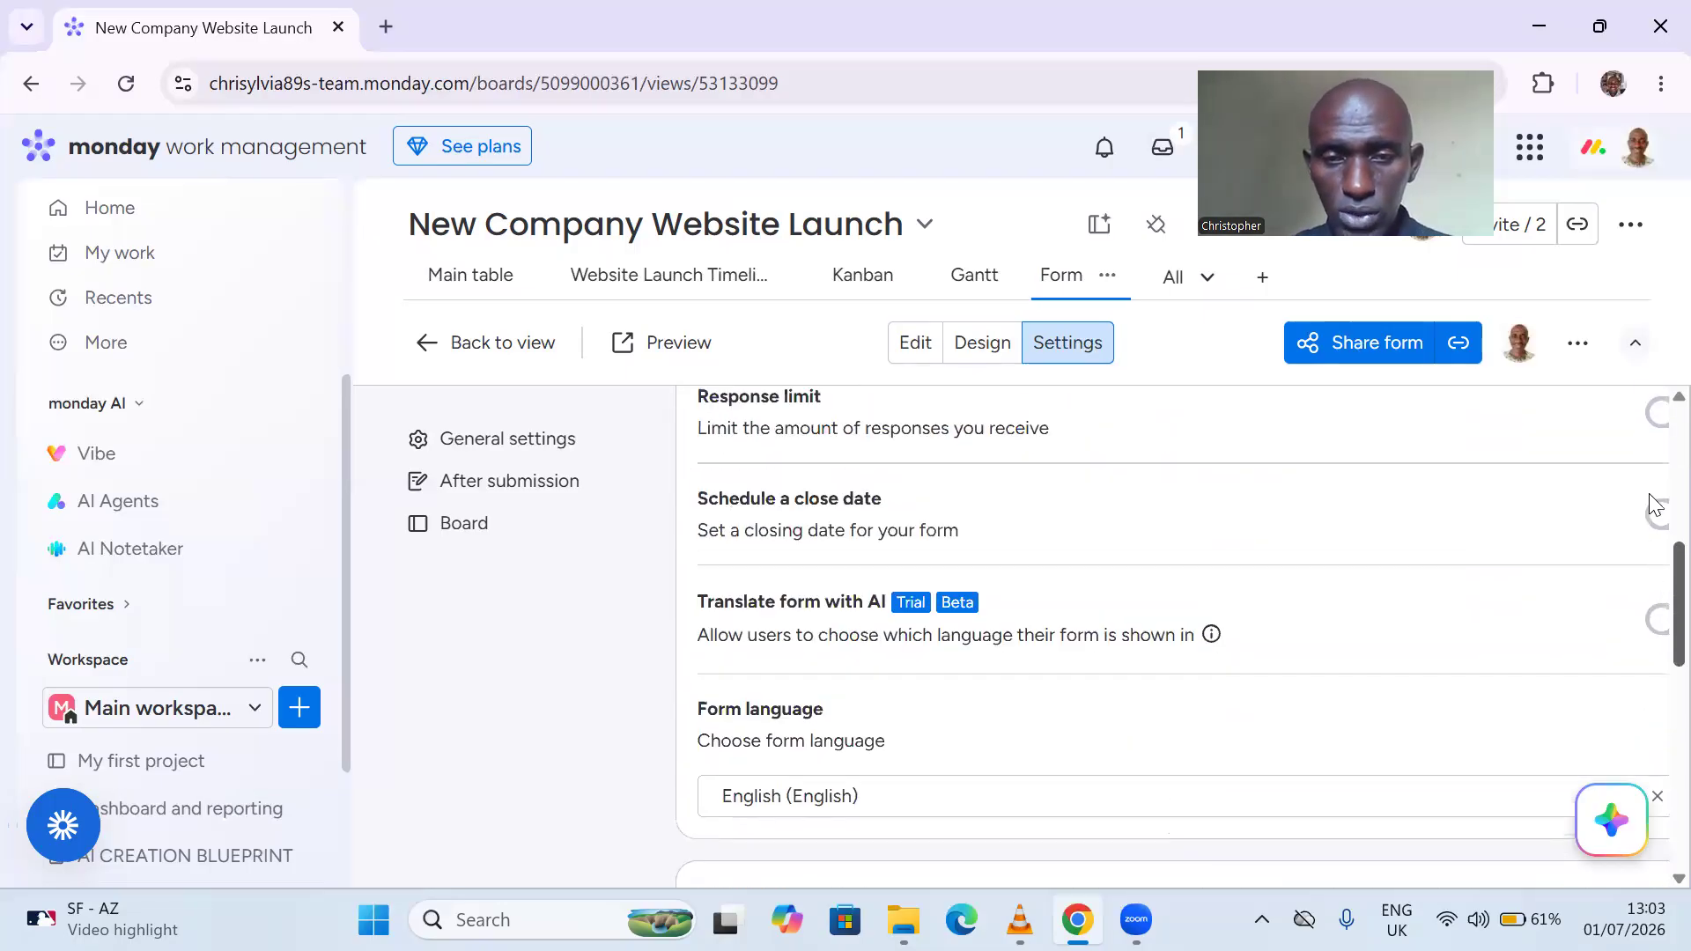
pyautogui.scroll(5, 1653, 504)
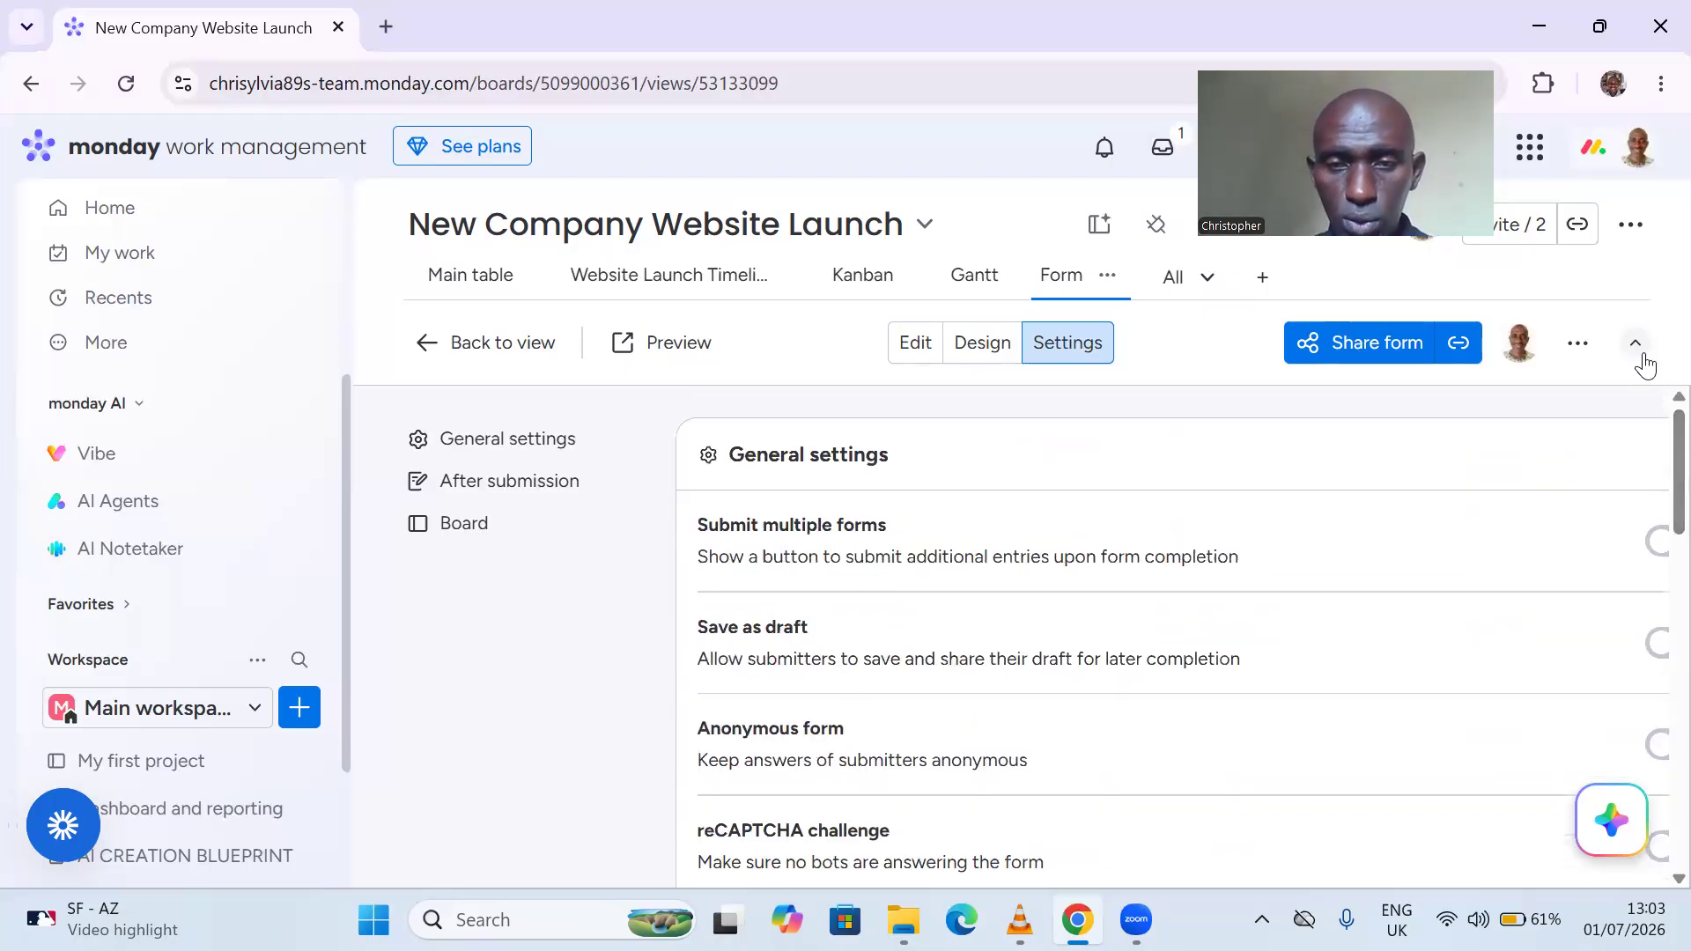
# - Return to editing the form's content and view the content types that can be added between Name and Status
pyautogui.click(912, 348)
pyautogui.scroll(-10, 1163, 449)
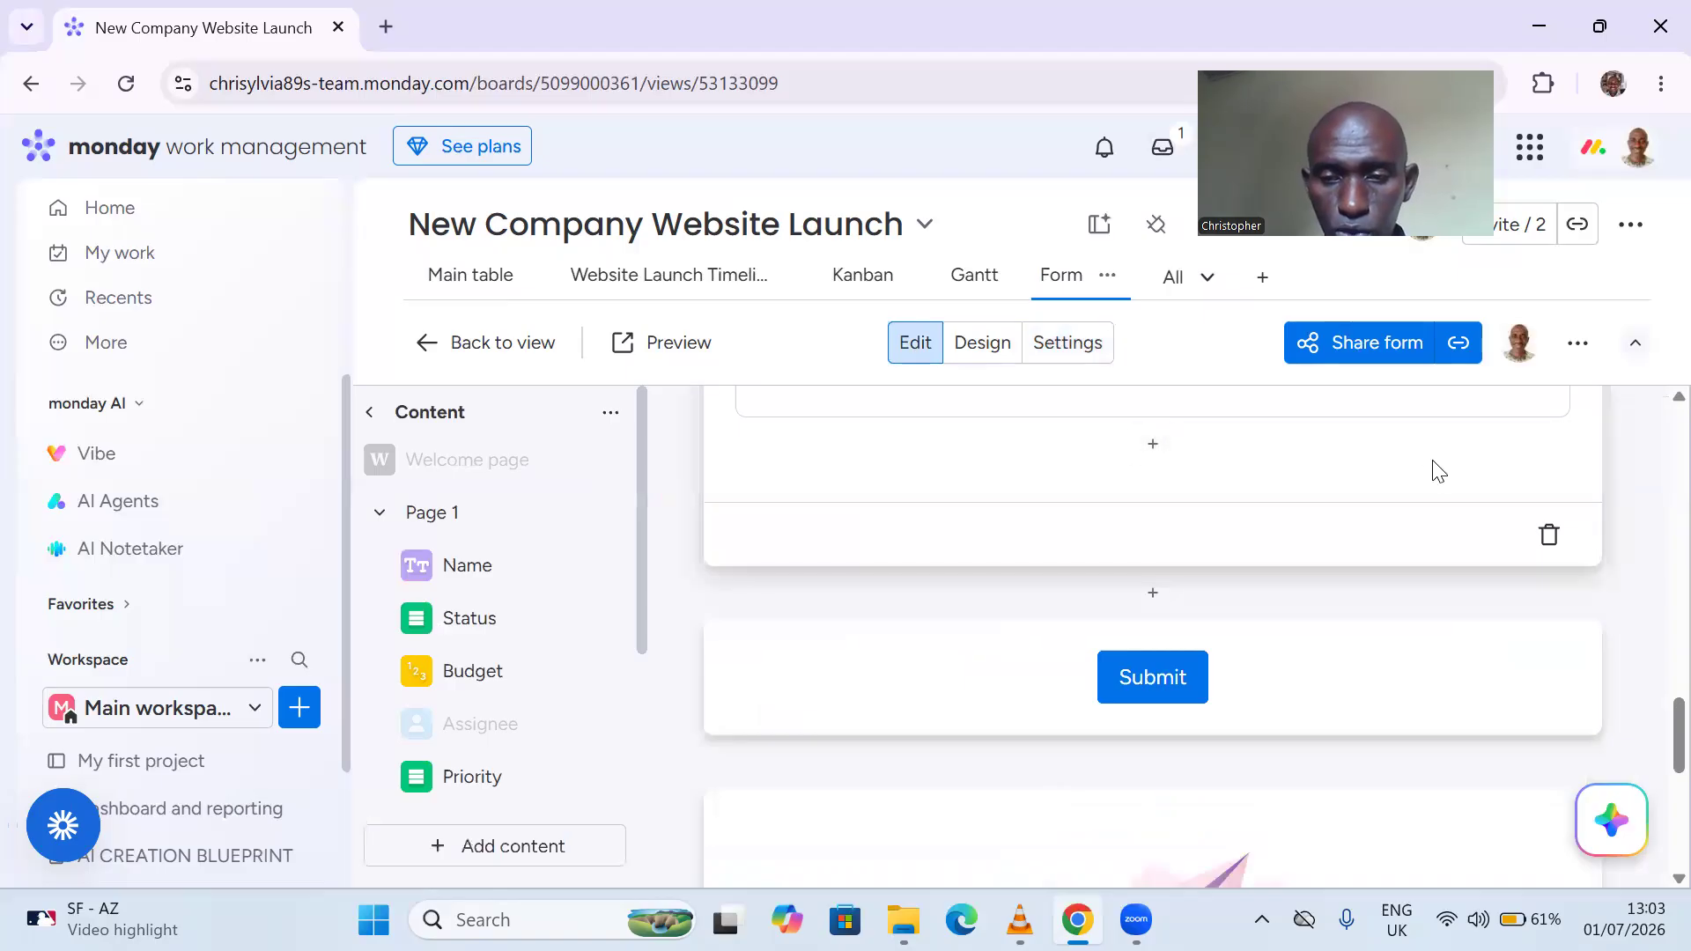
pyautogui.scroll(5, 1652, 418)
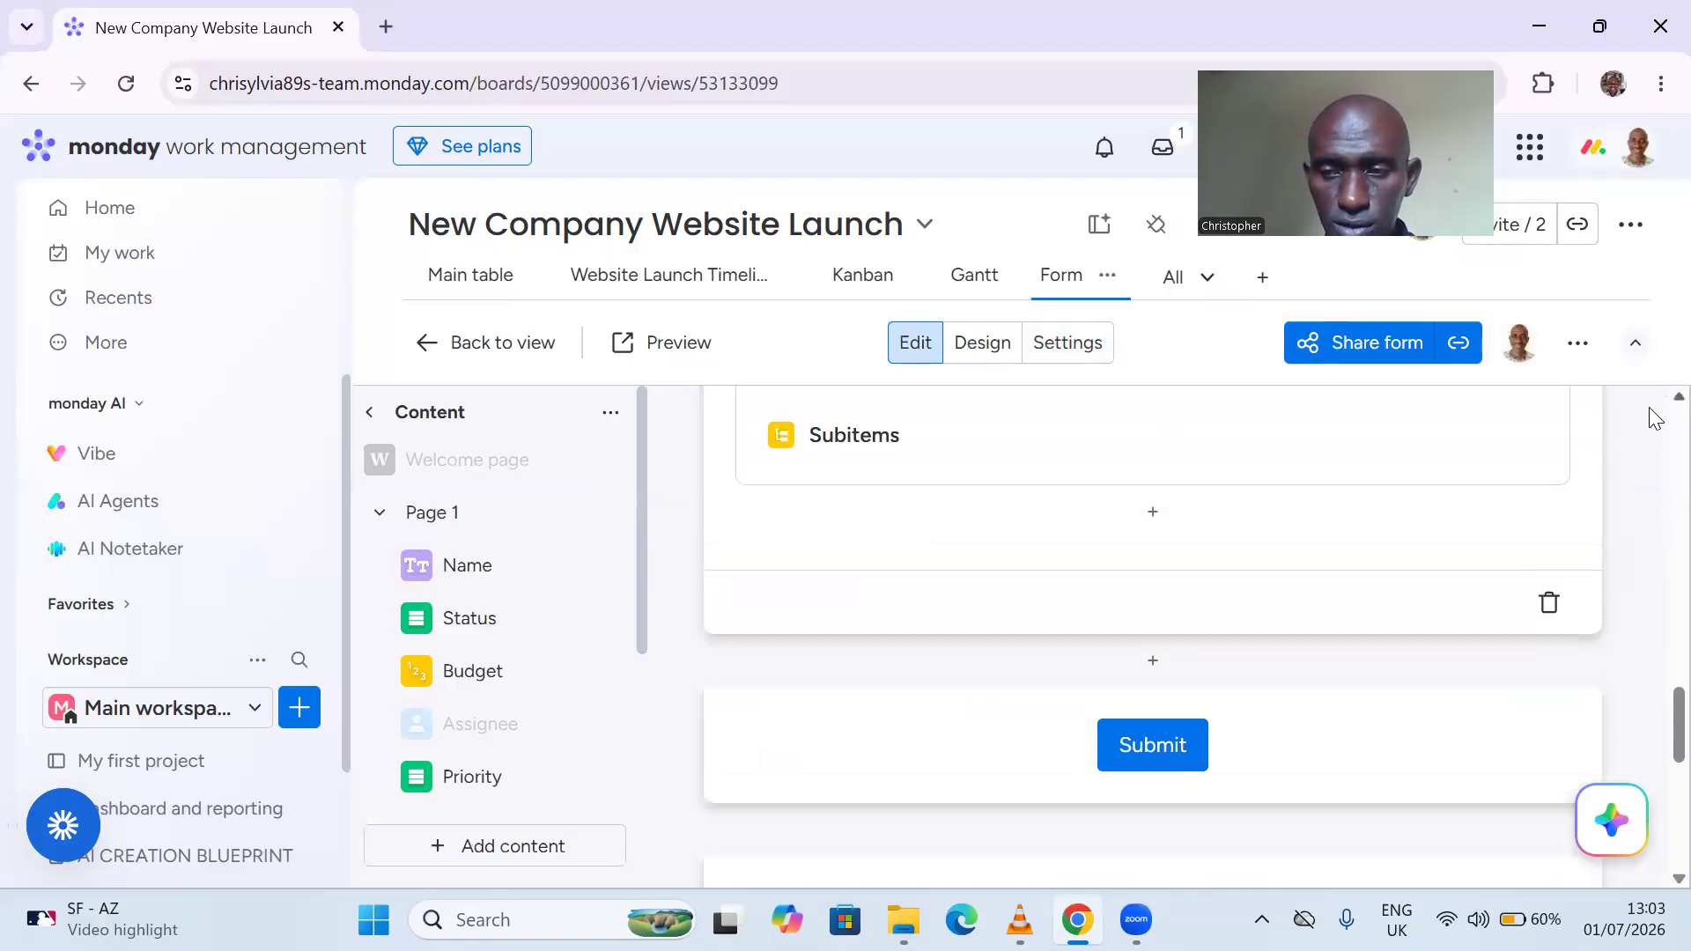
pyautogui.scroll(1, 1652, 418)
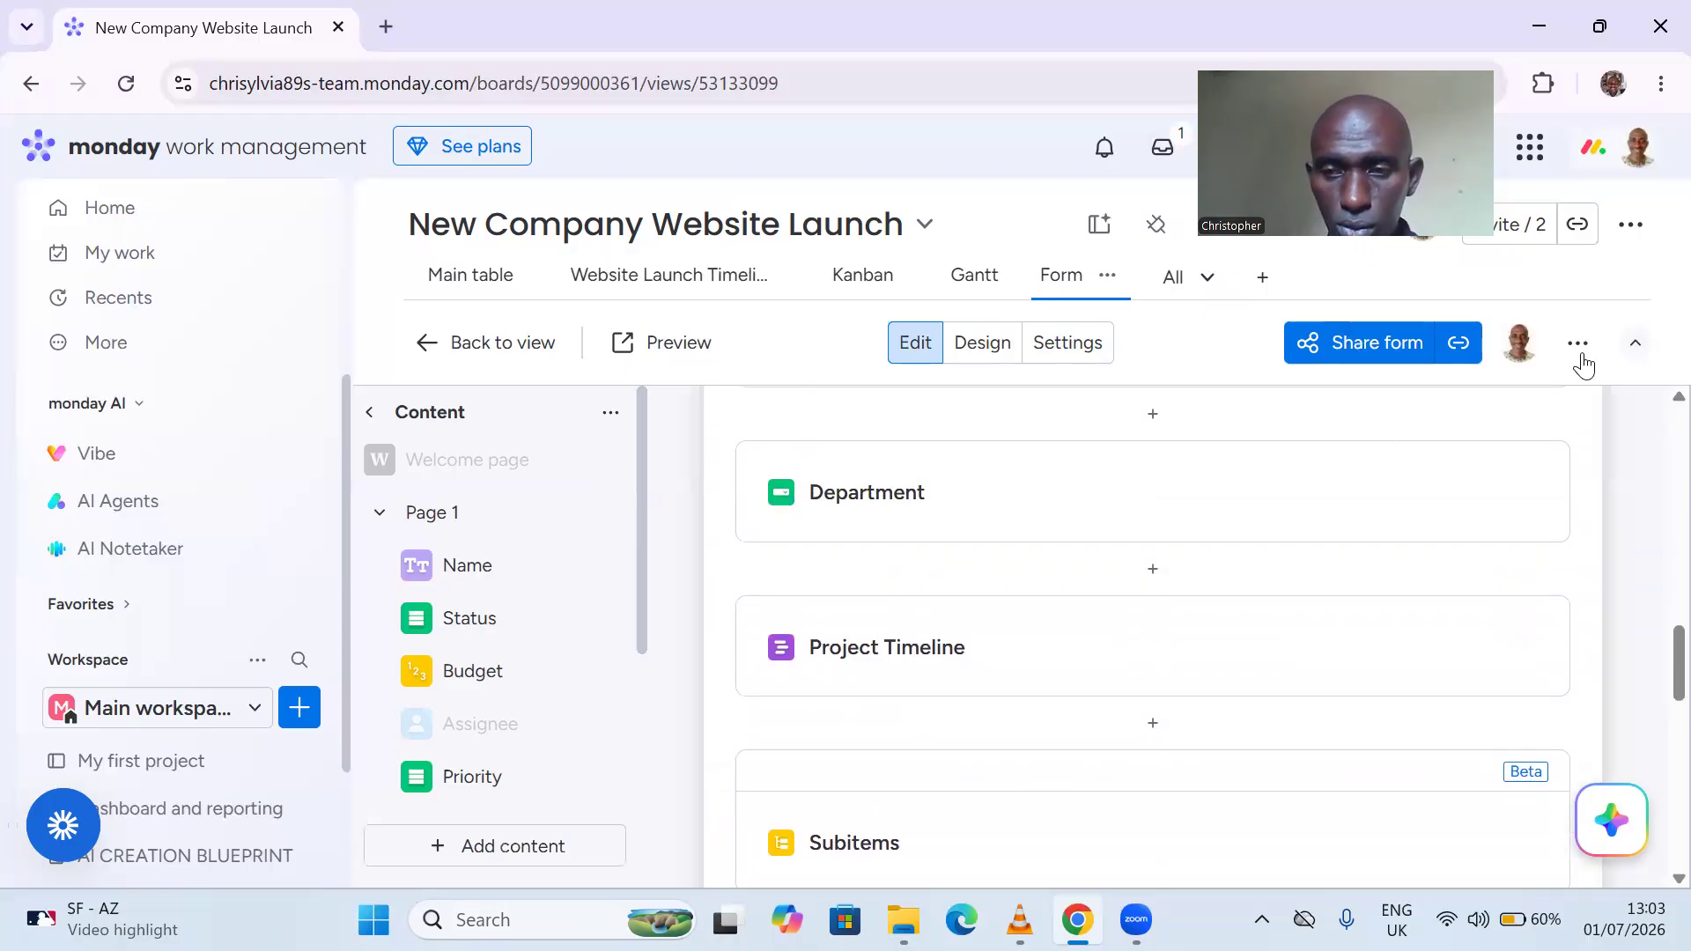
pyautogui.scroll(5, 1653, 407)
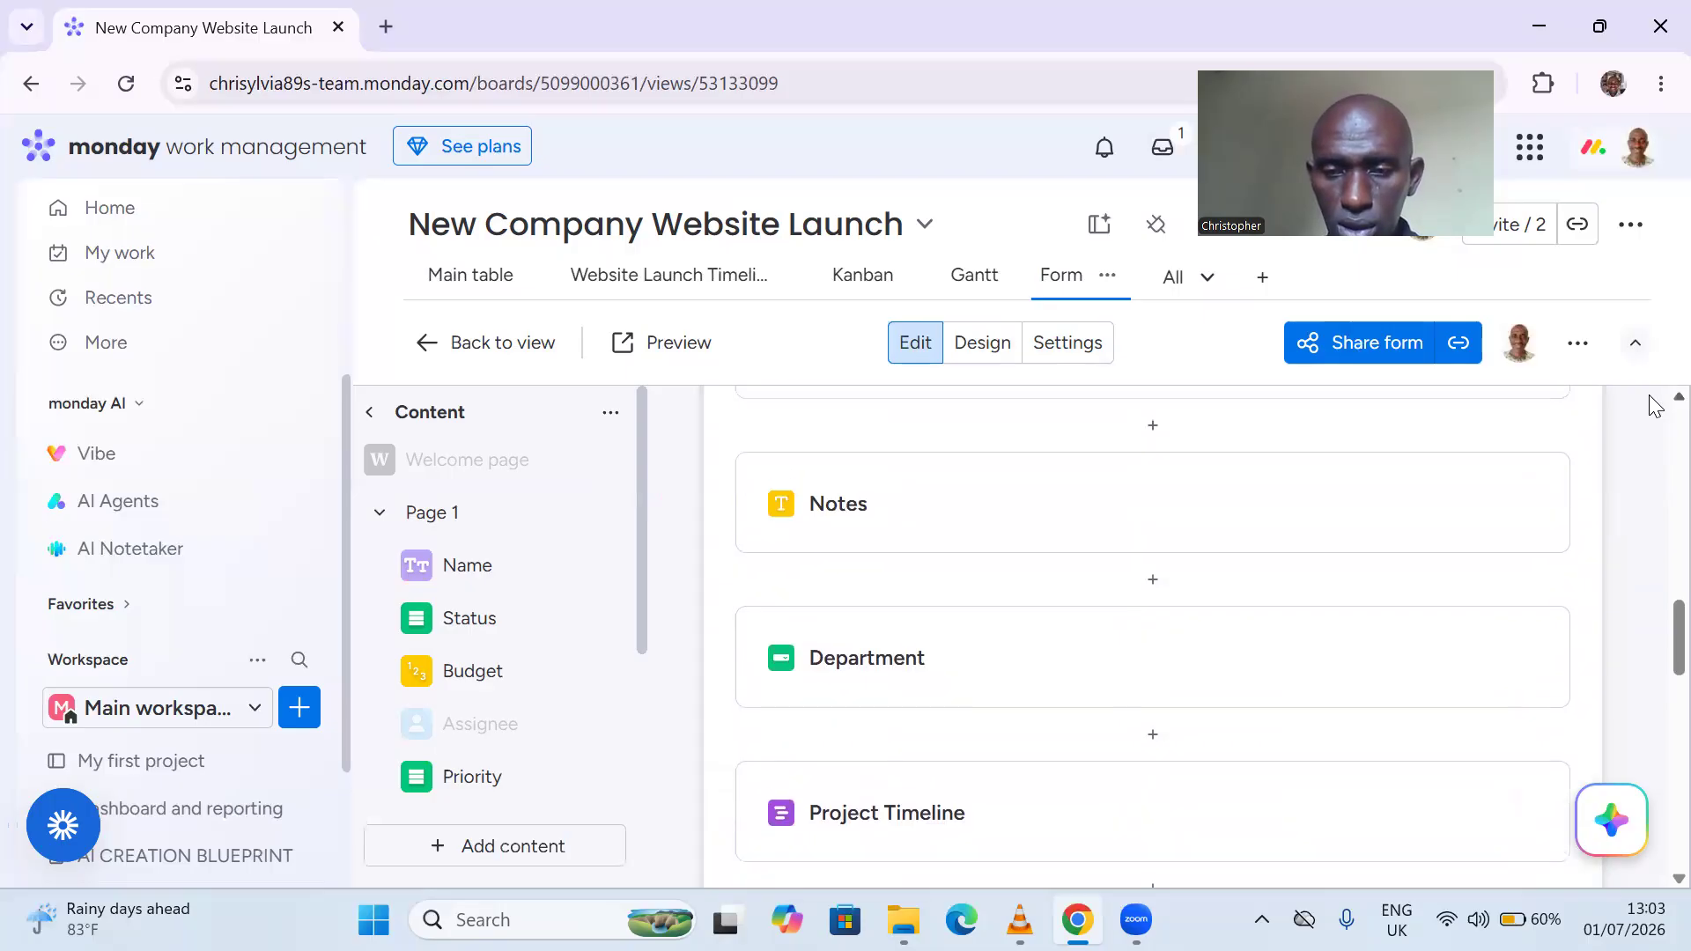
pyautogui.scroll(3, 1653, 407)
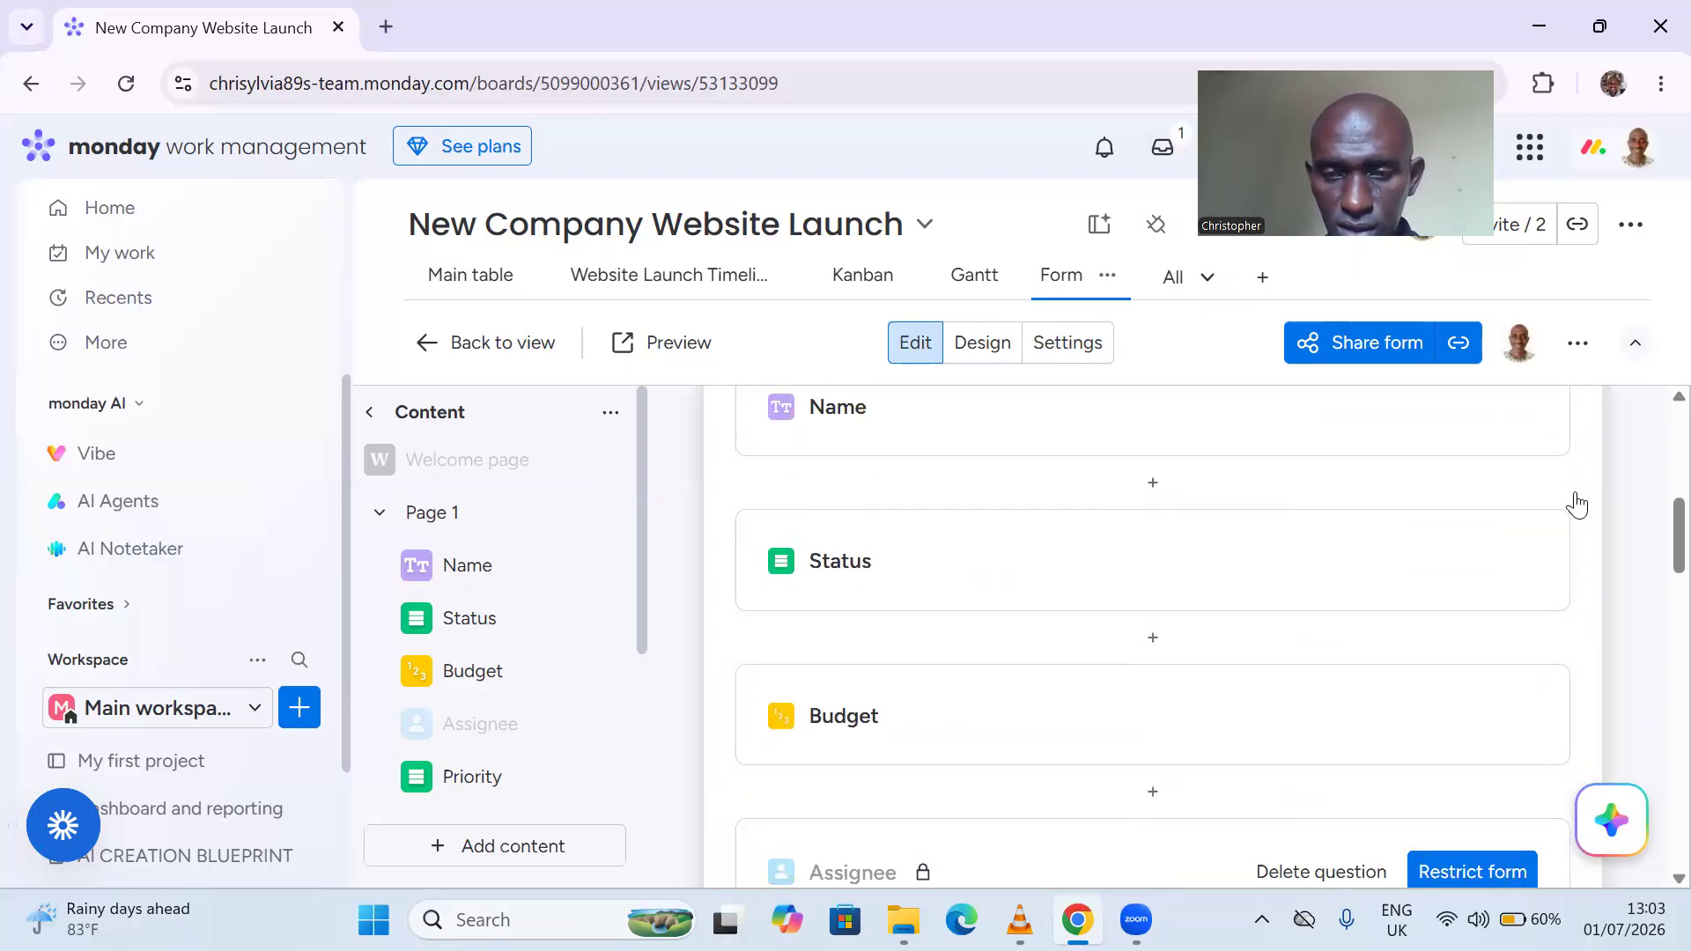
pyautogui.click(1154, 486)
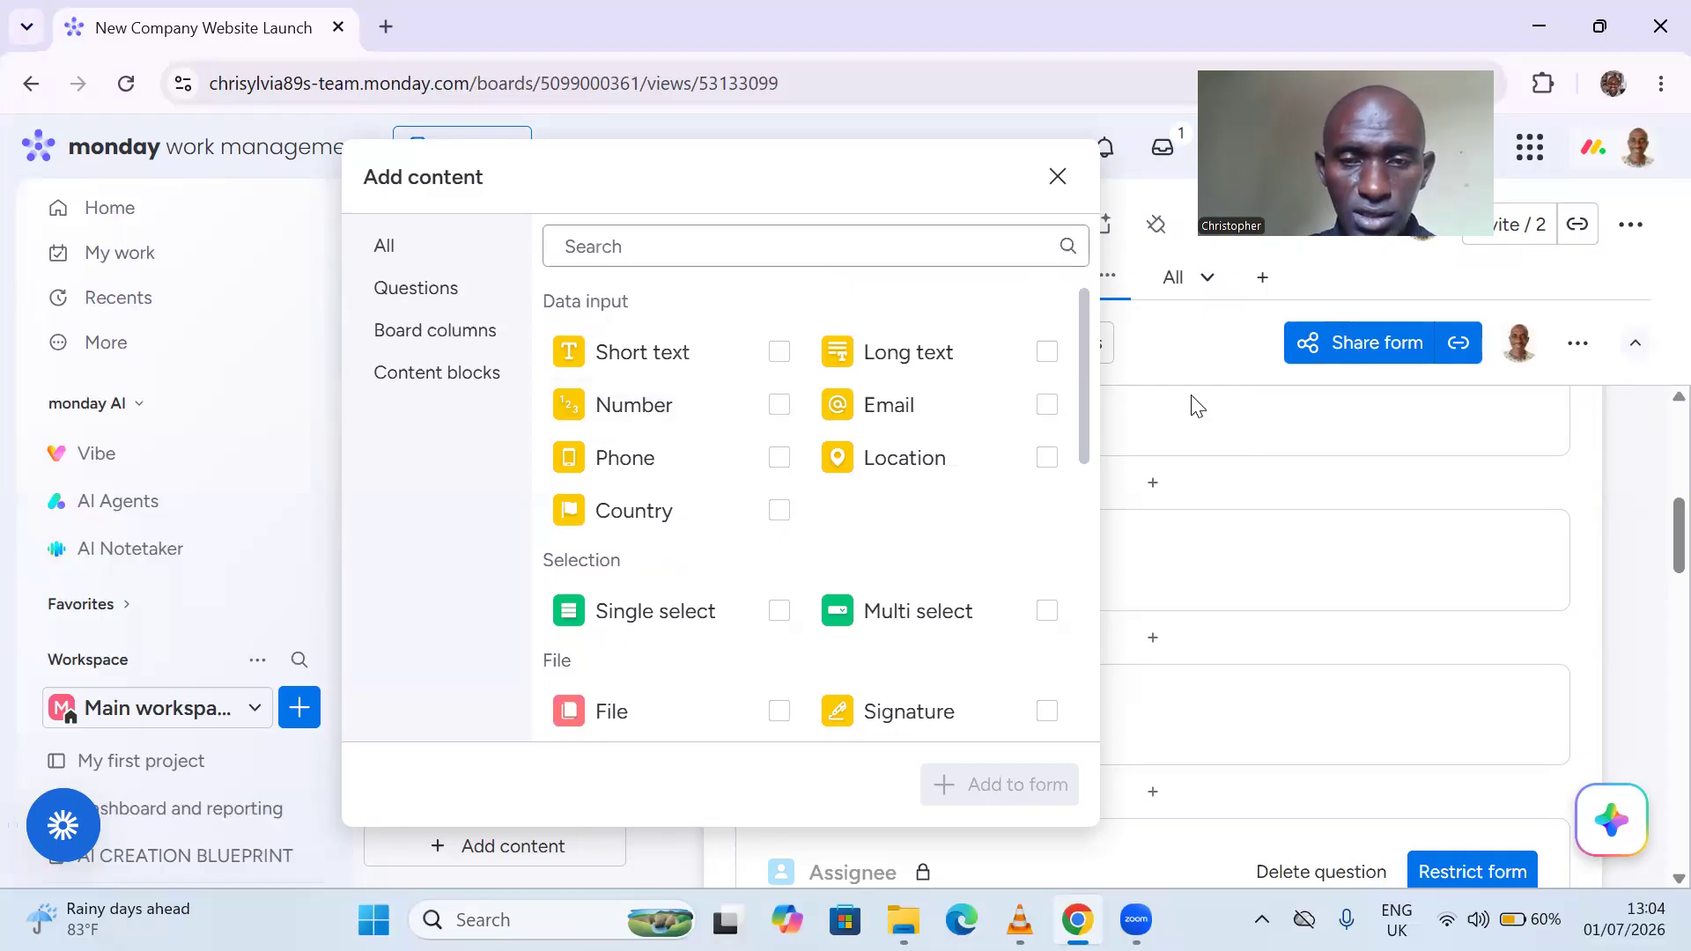
pyautogui.click(1056, 180)
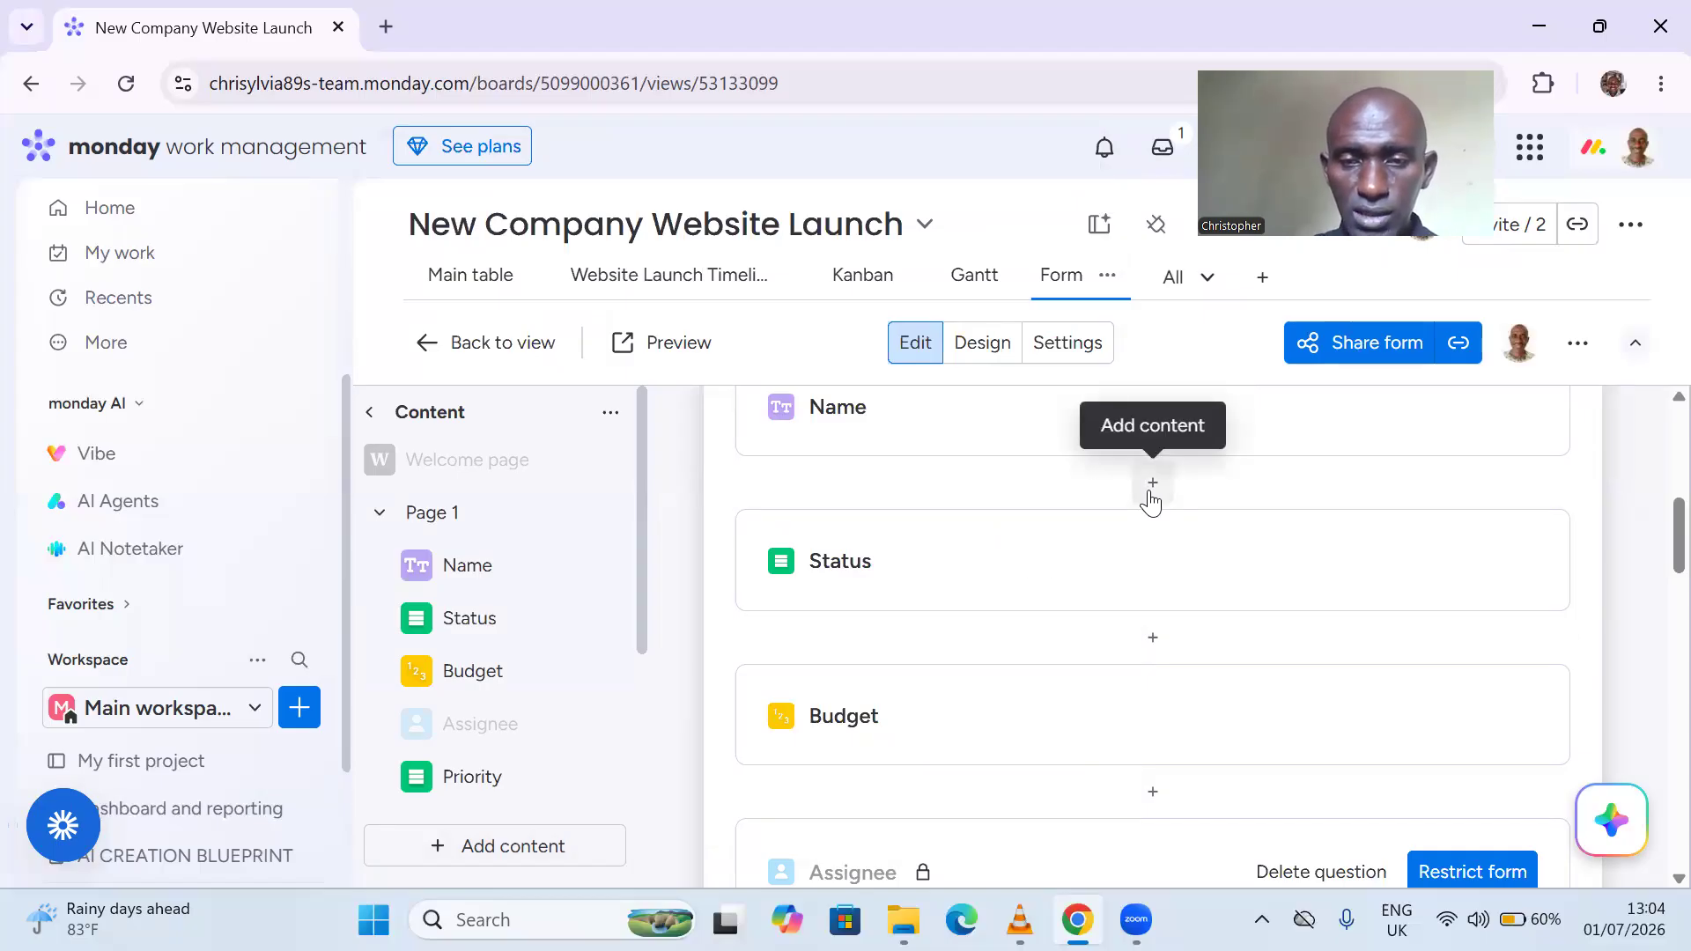
# - Make the form's Name question required and leave the question
pyautogui.click(994, 445)
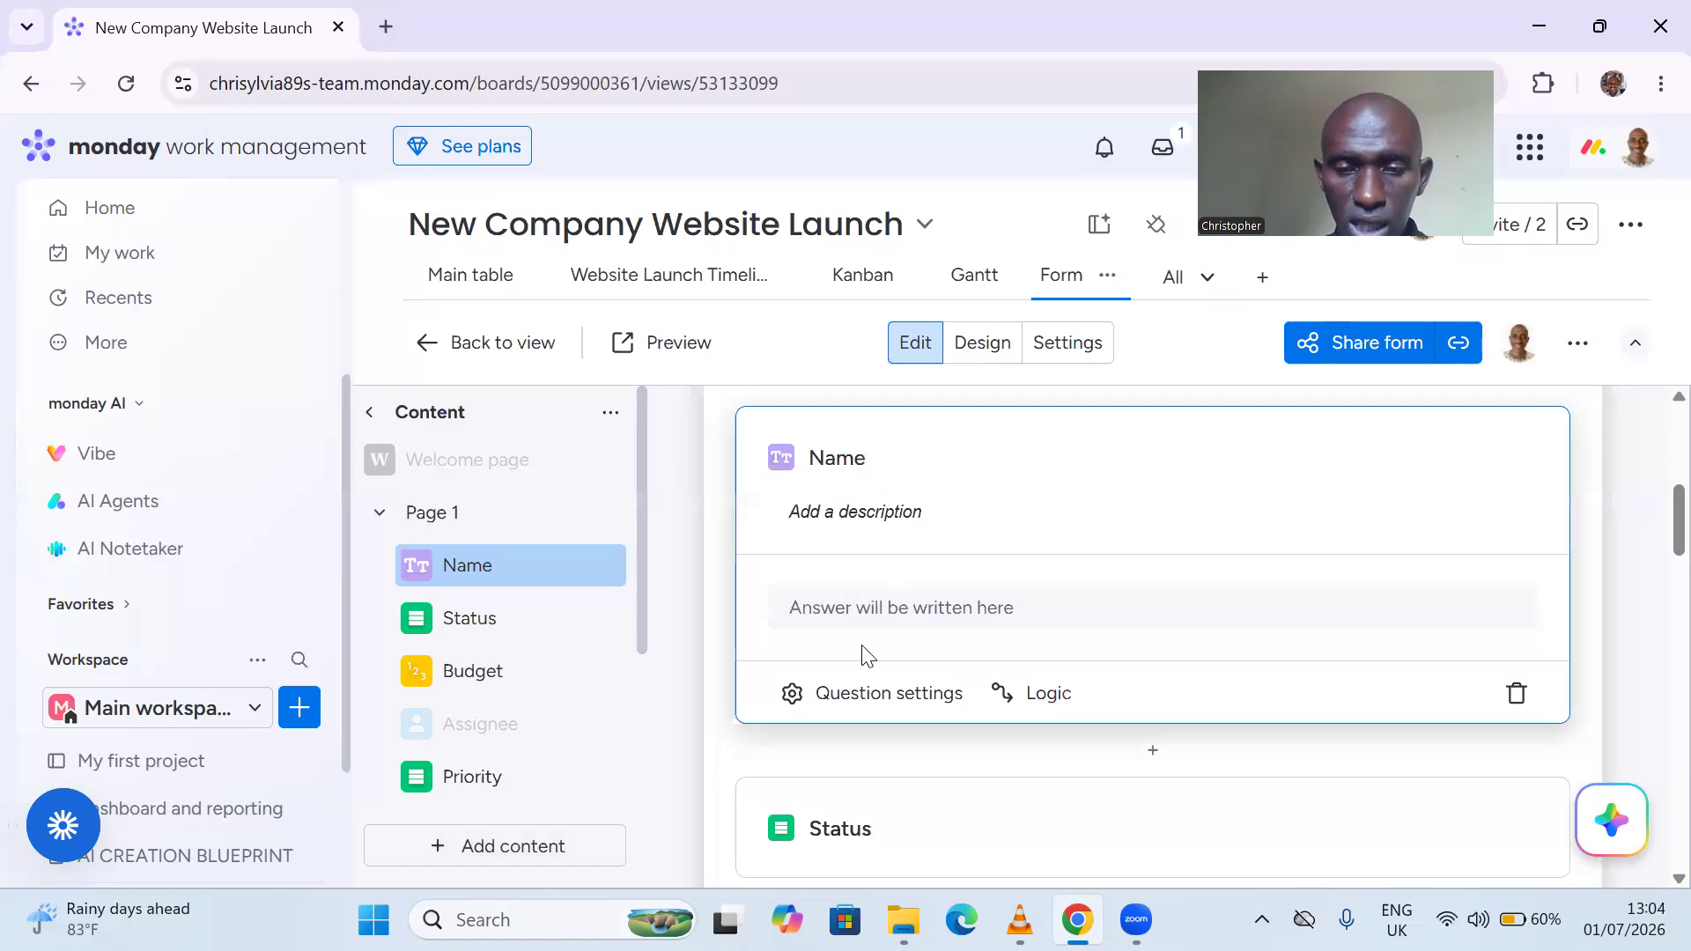
pyautogui.click(848, 696)
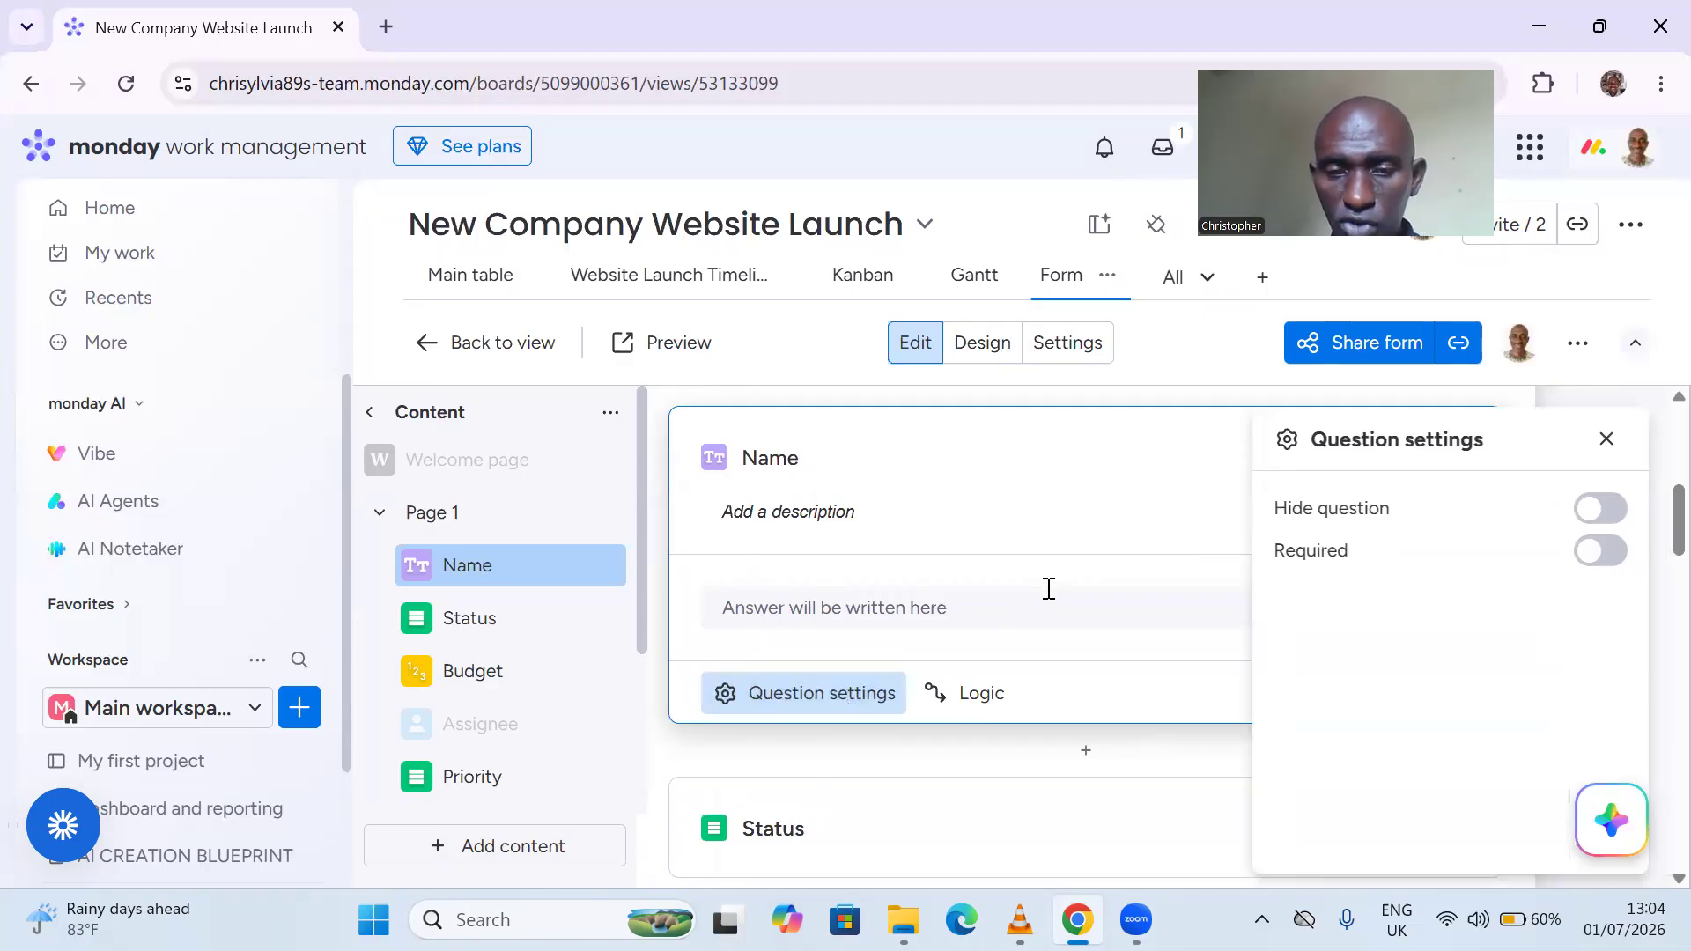
pyautogui.click(1605, 552)
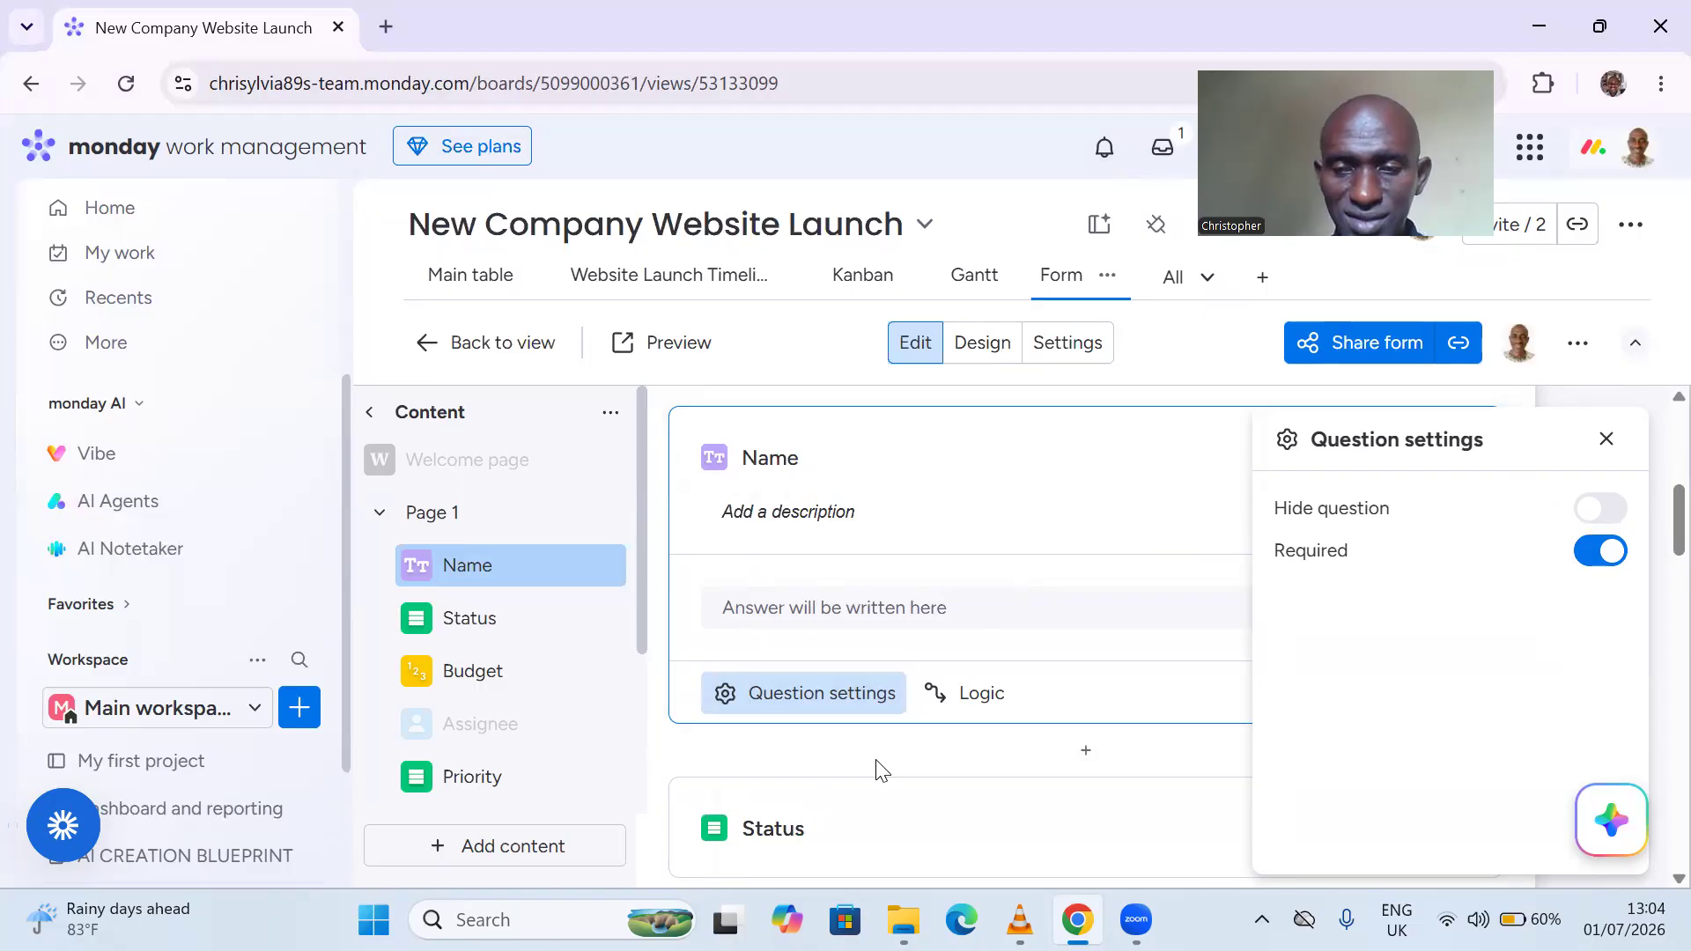
pyautogui.click(1608, 440)
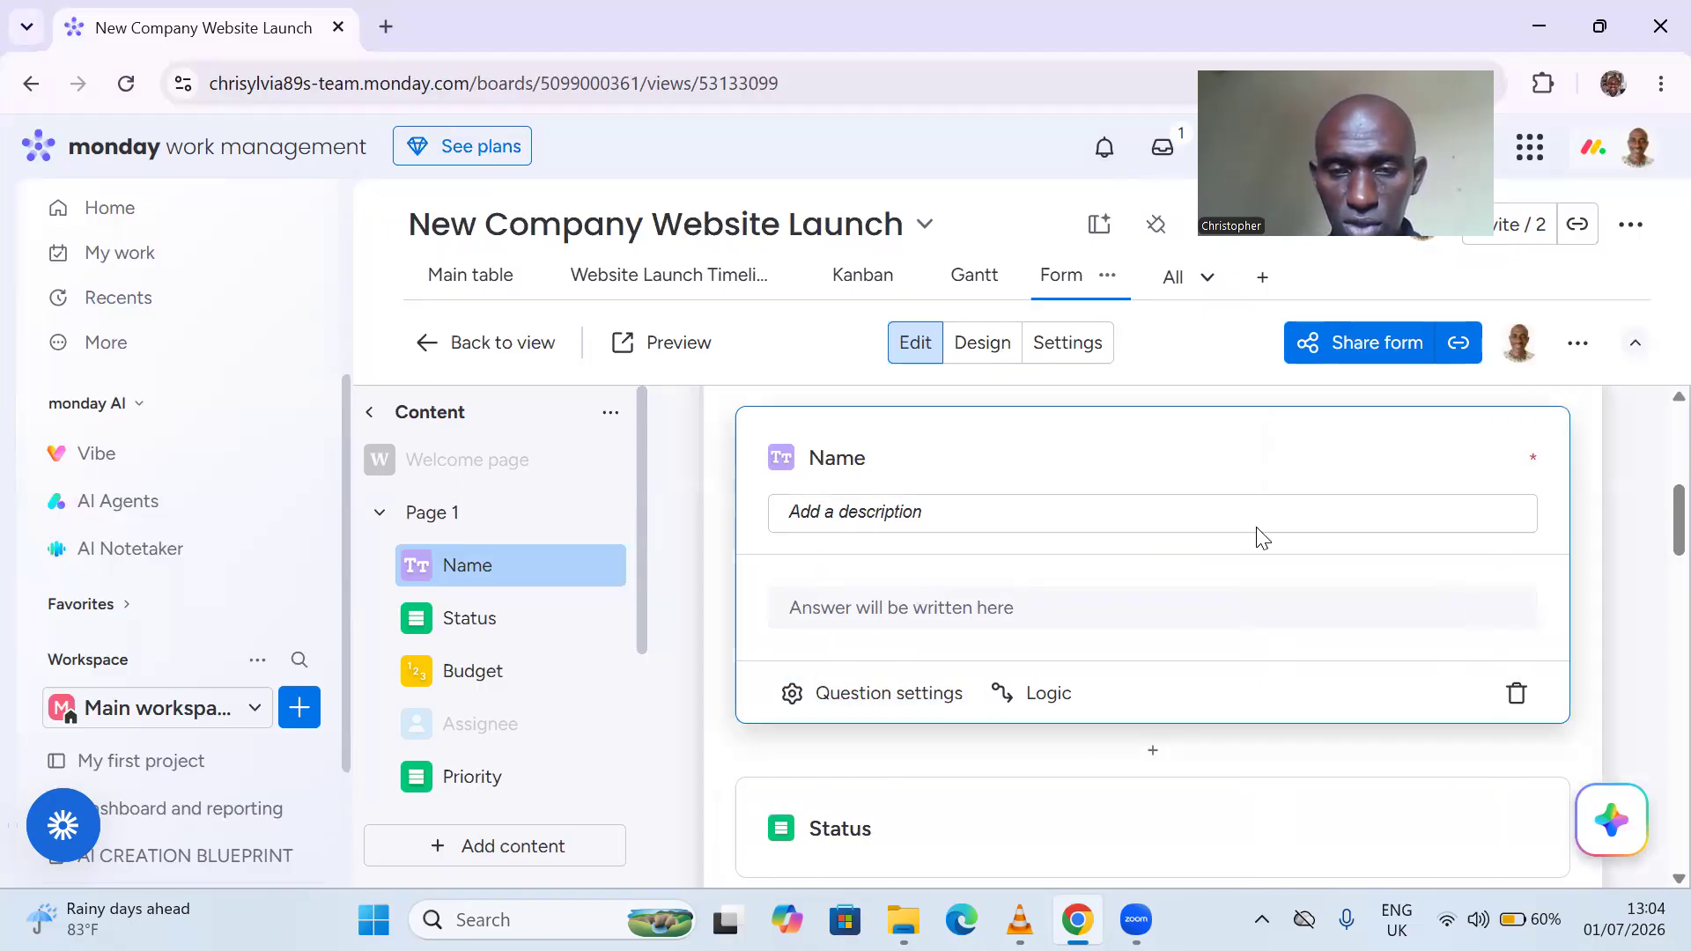
pyautogui.click(1050, 467)
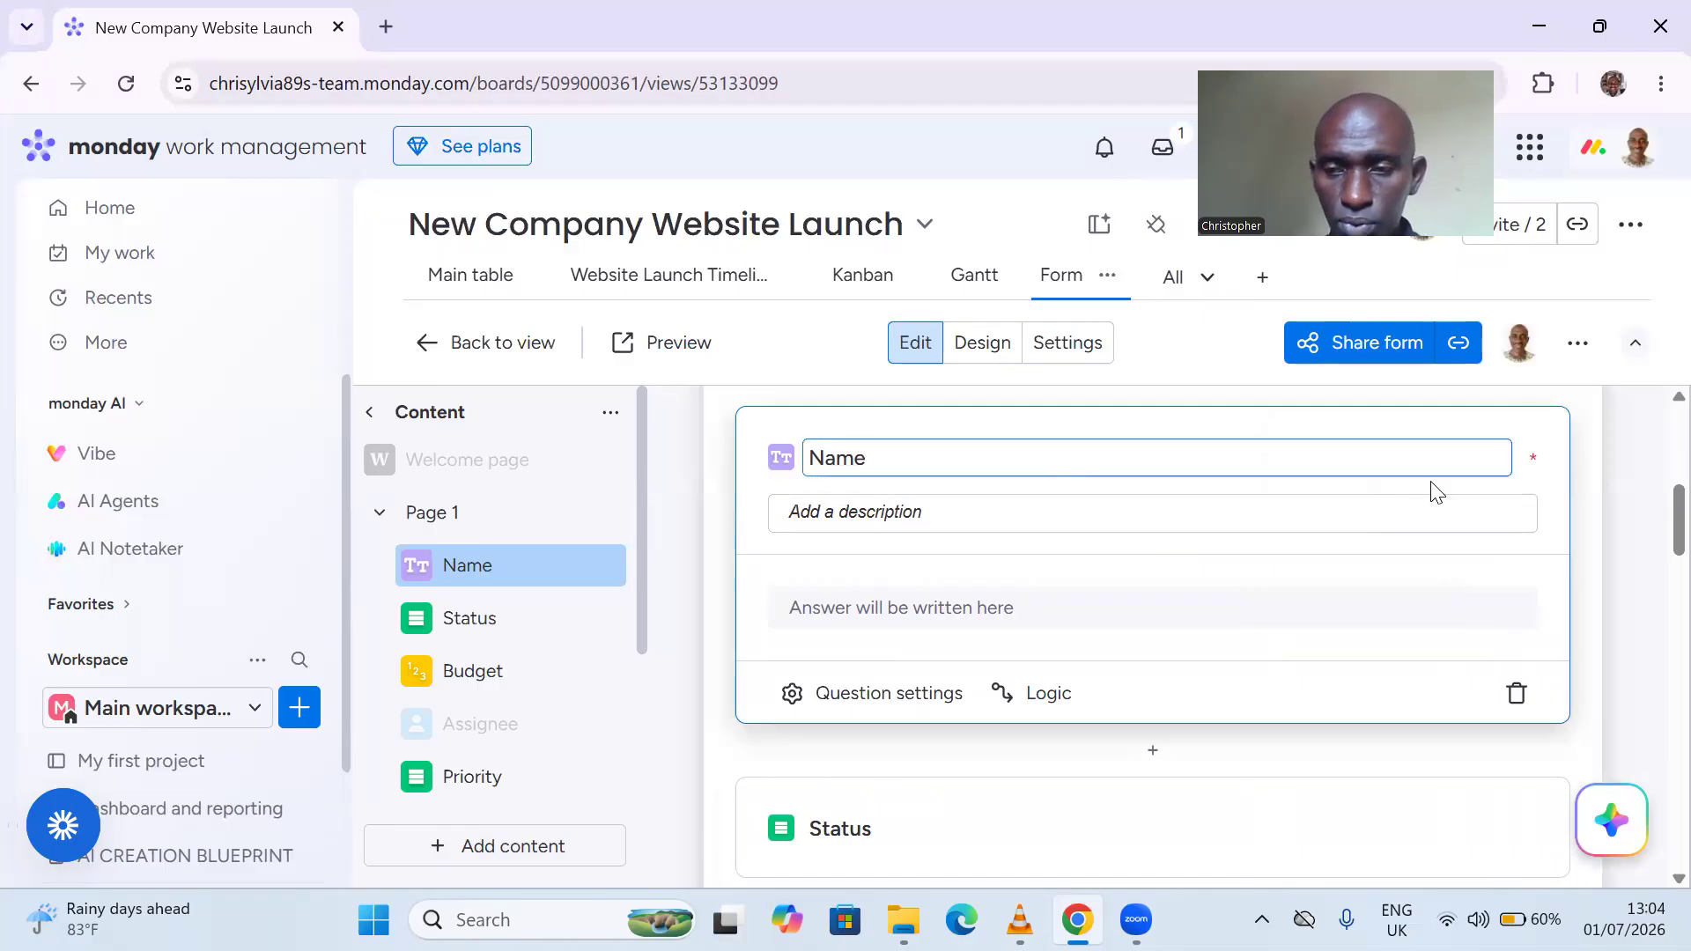
pyautogui.click(1447, 777)
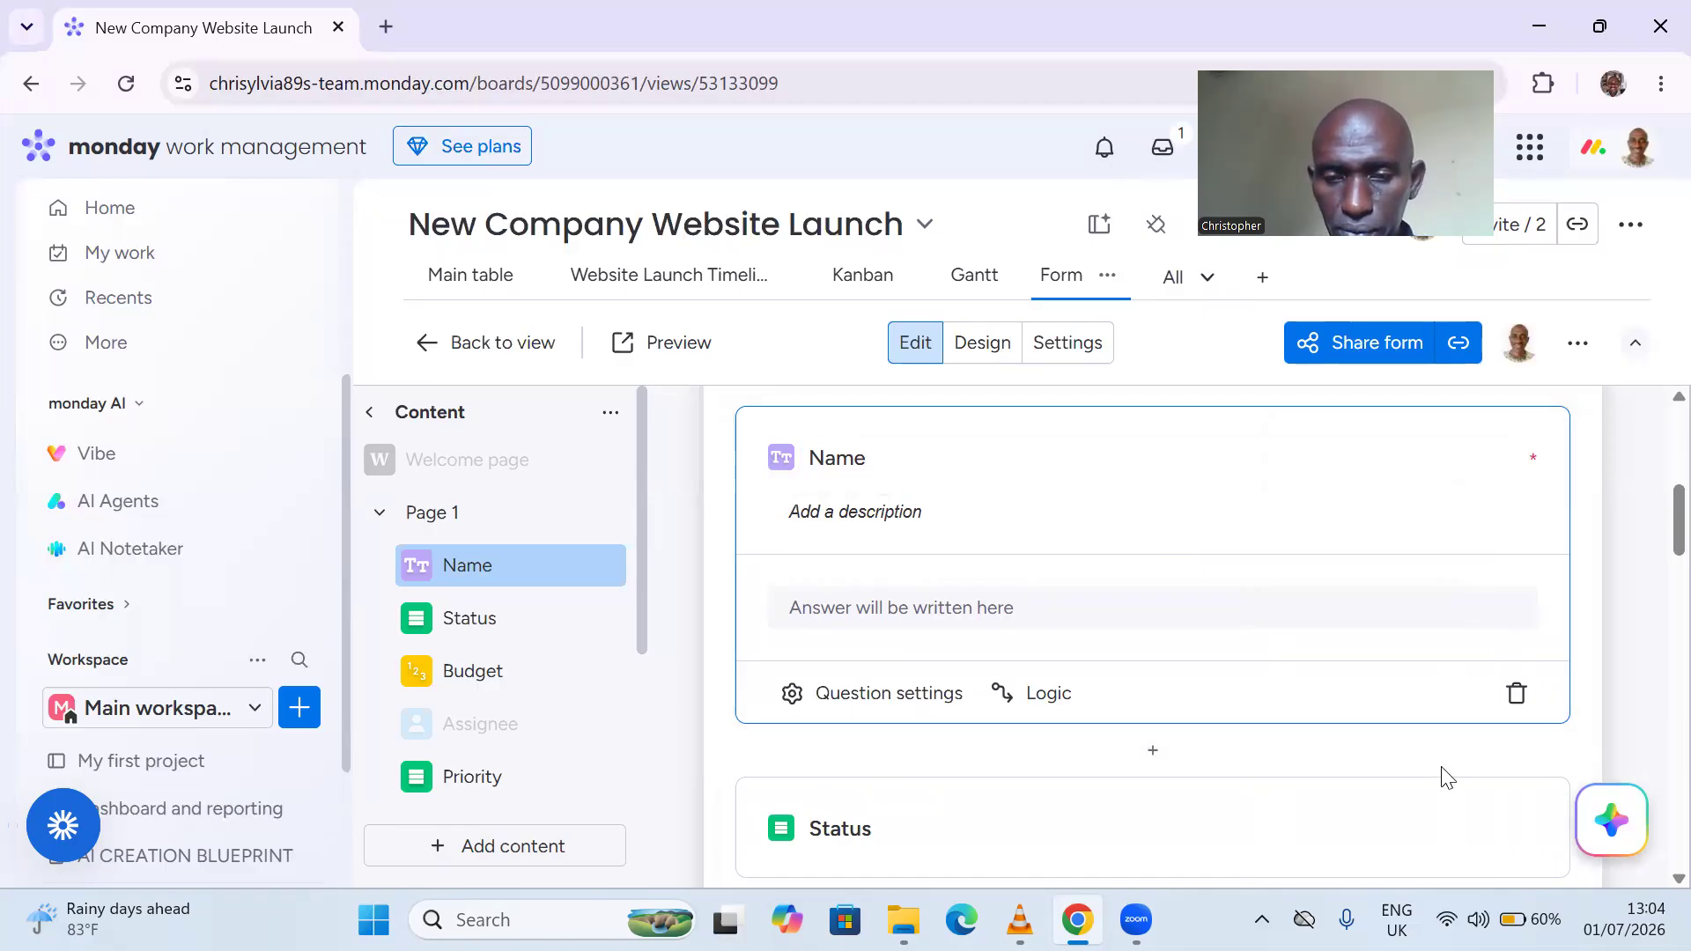
pyautogui.click(1649, 701)
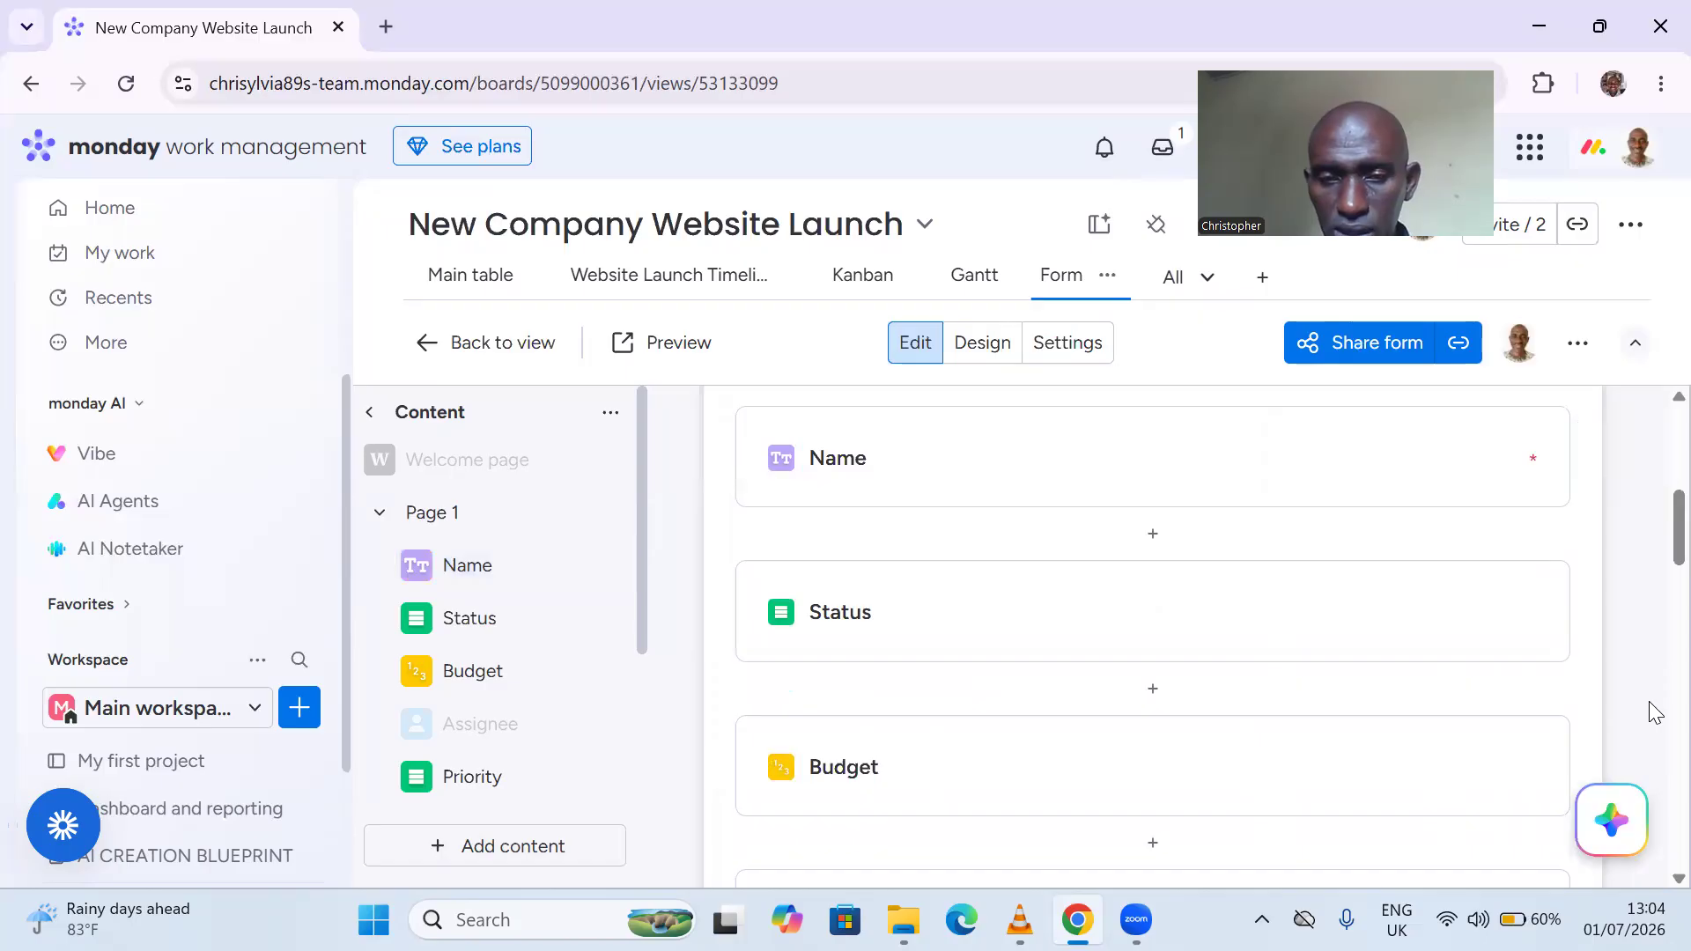
# - Check the Hide question and Required options in the Name question's settings
pyautogui.click(945, 475)
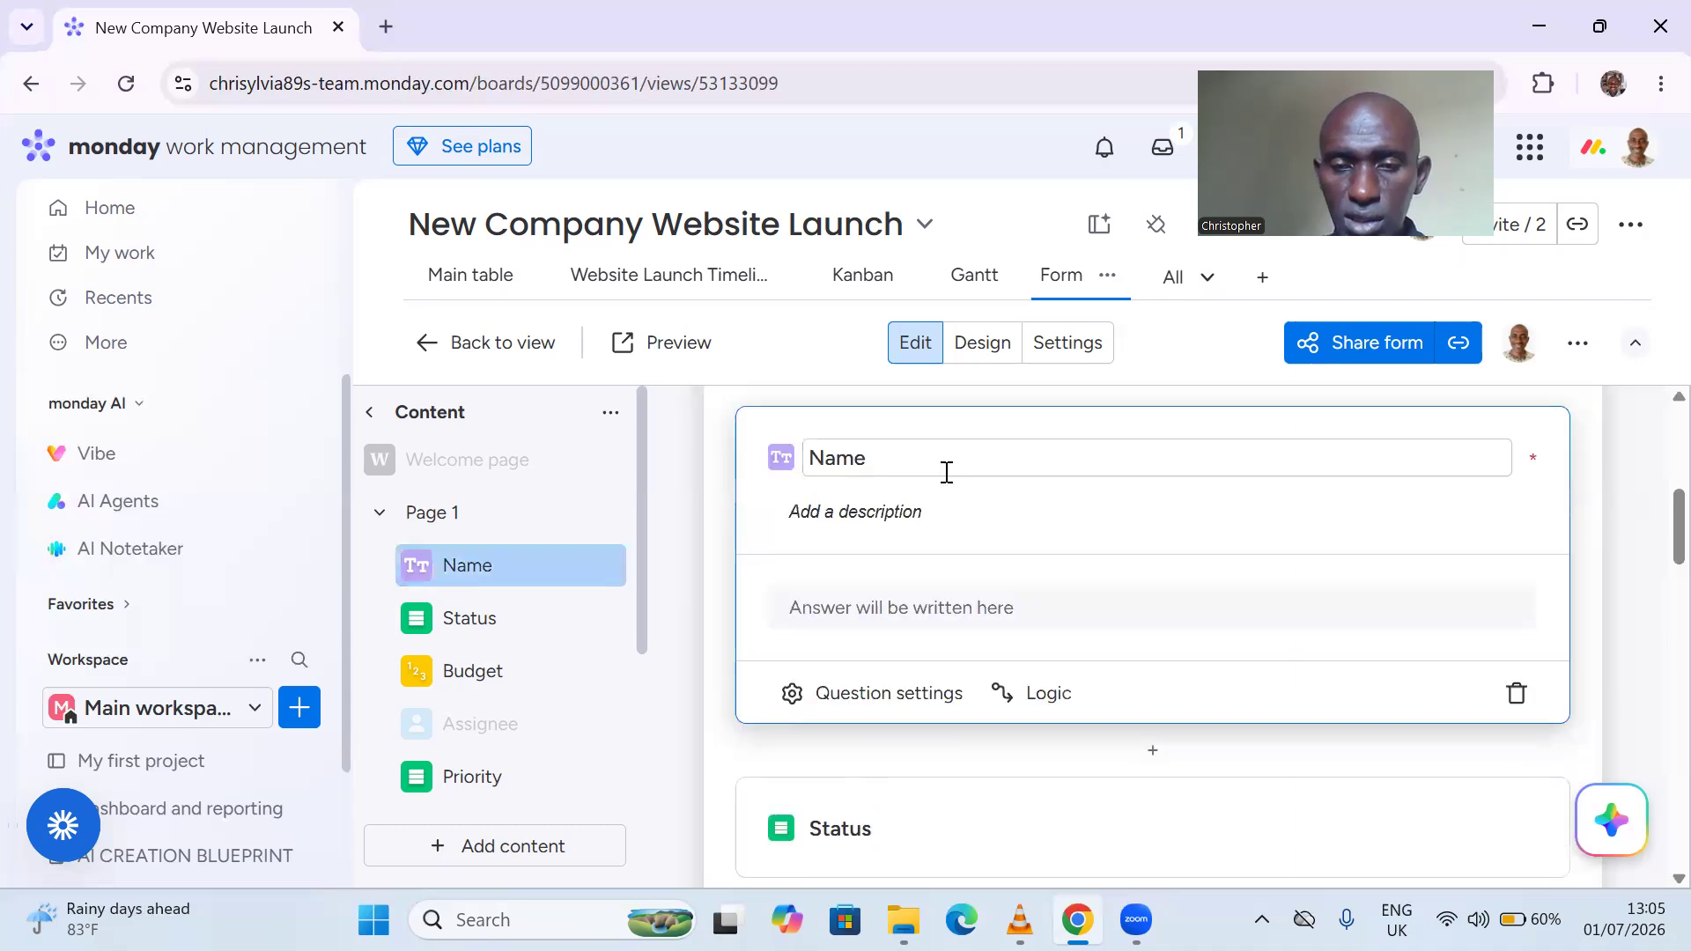
pyautogui.click(912, 697)
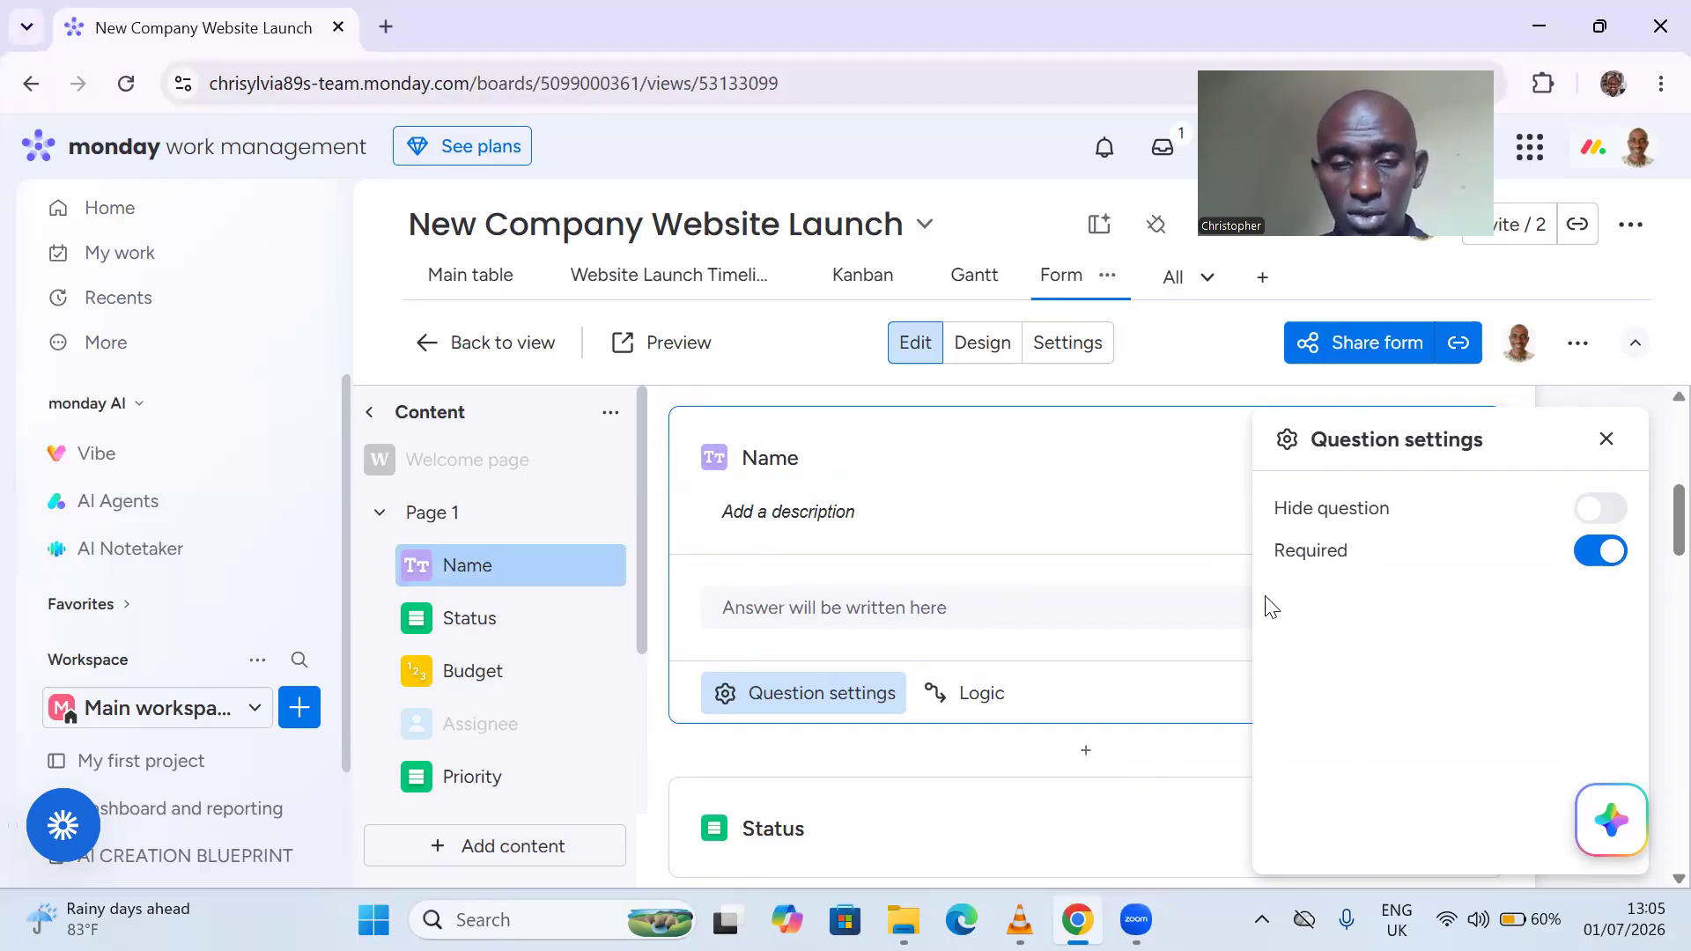
pyautogui.click(1607, 440)
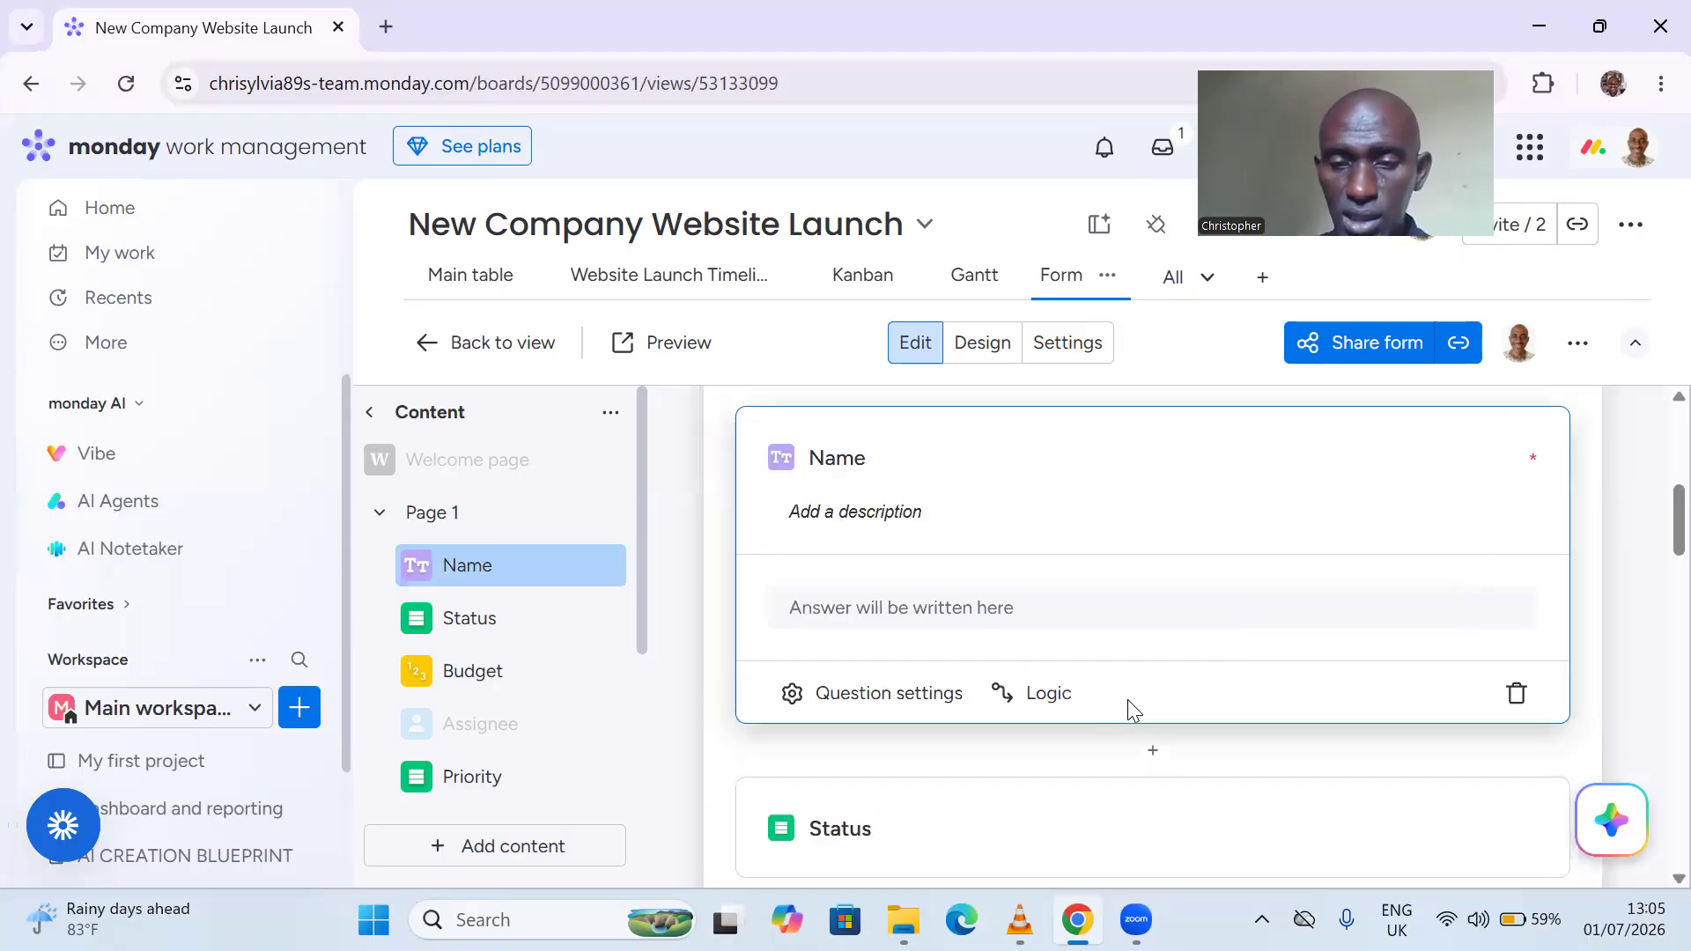
# - Check which questions can be used as the condition in the Name question's logic, leaving the logic unset
pyautogui.click(1064, 702)
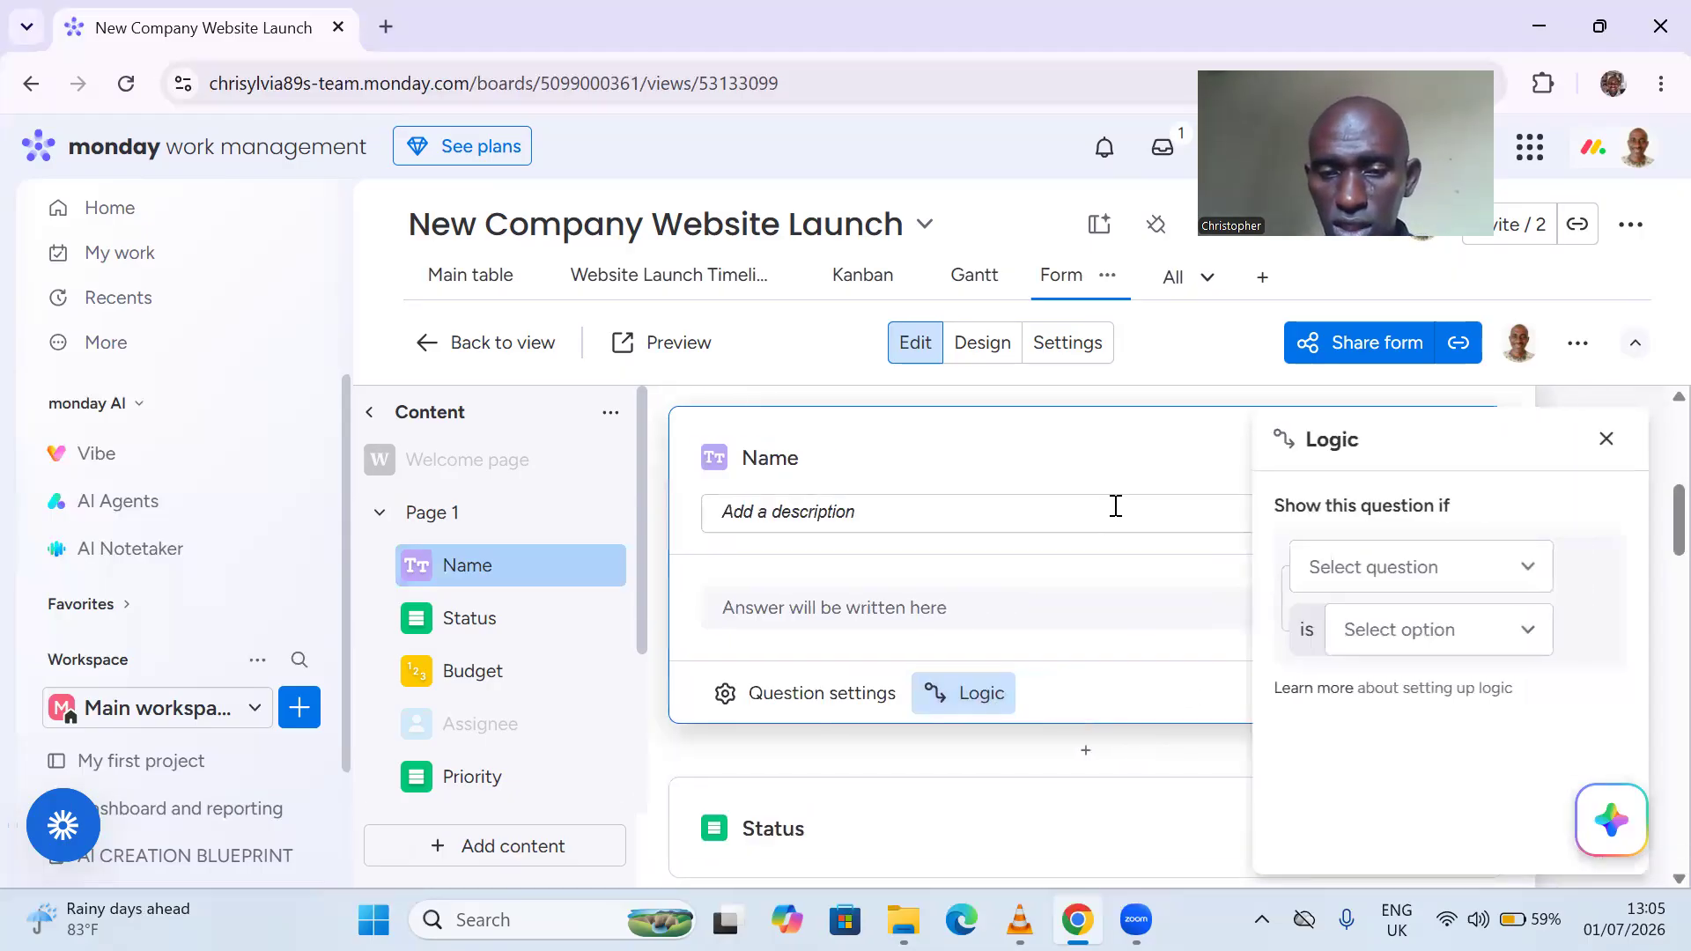
pyautogui.click(1539, 577)
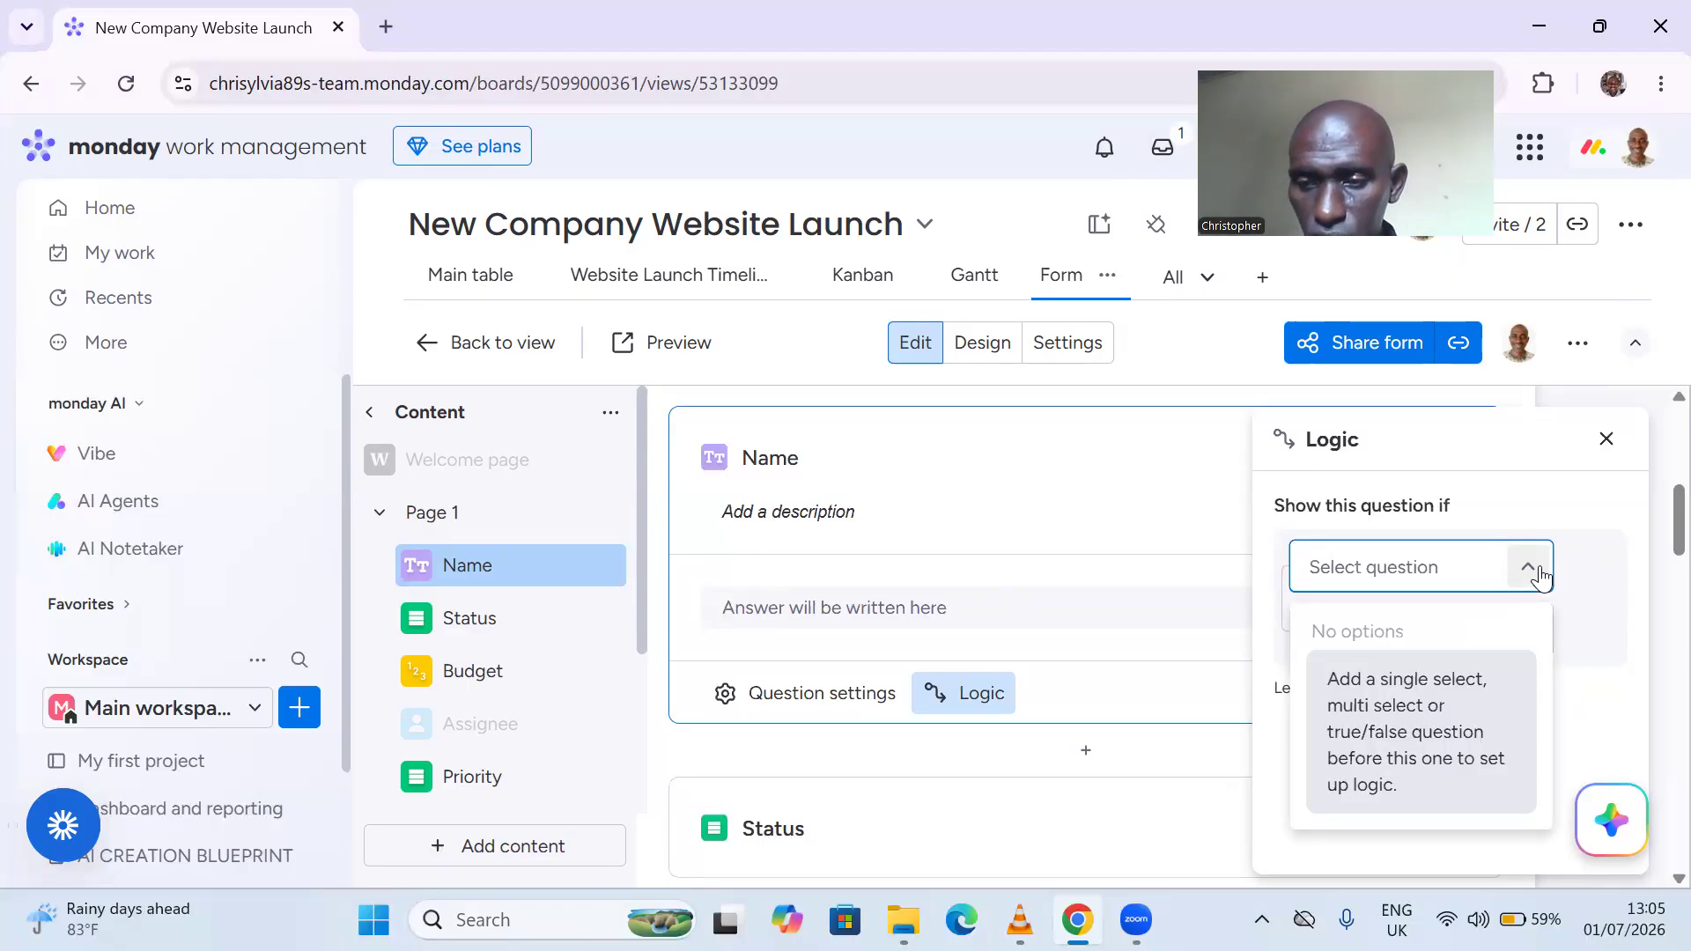
pyautogui.click(1539, 577)
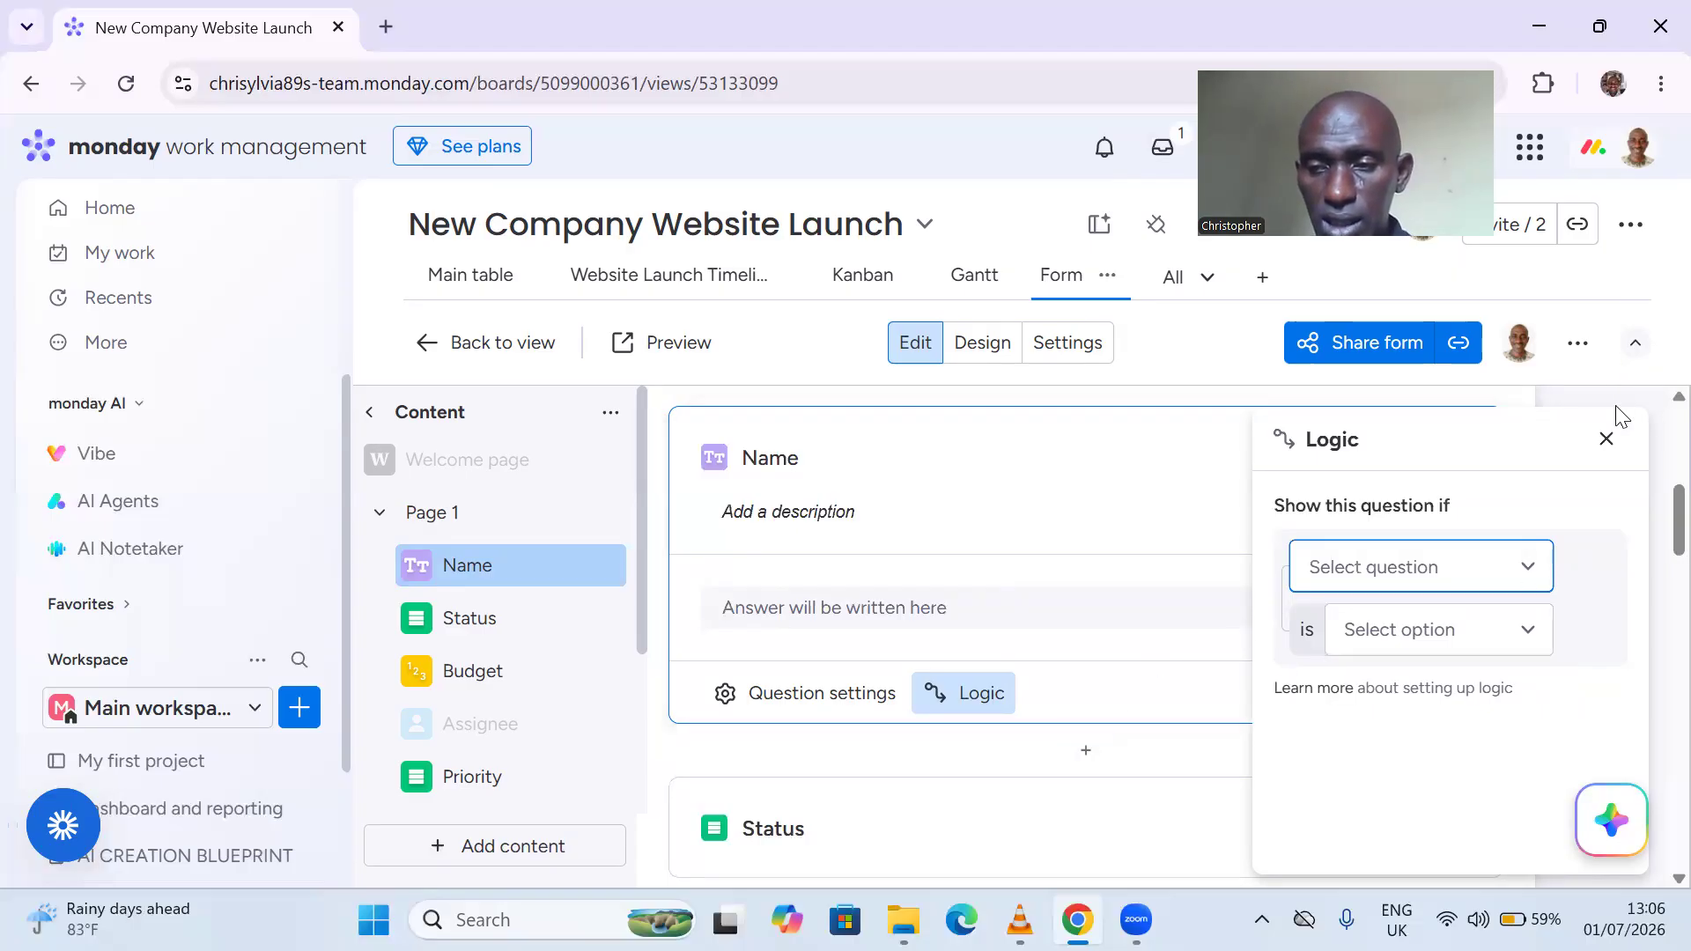
pyautogui.click(1606, 437)
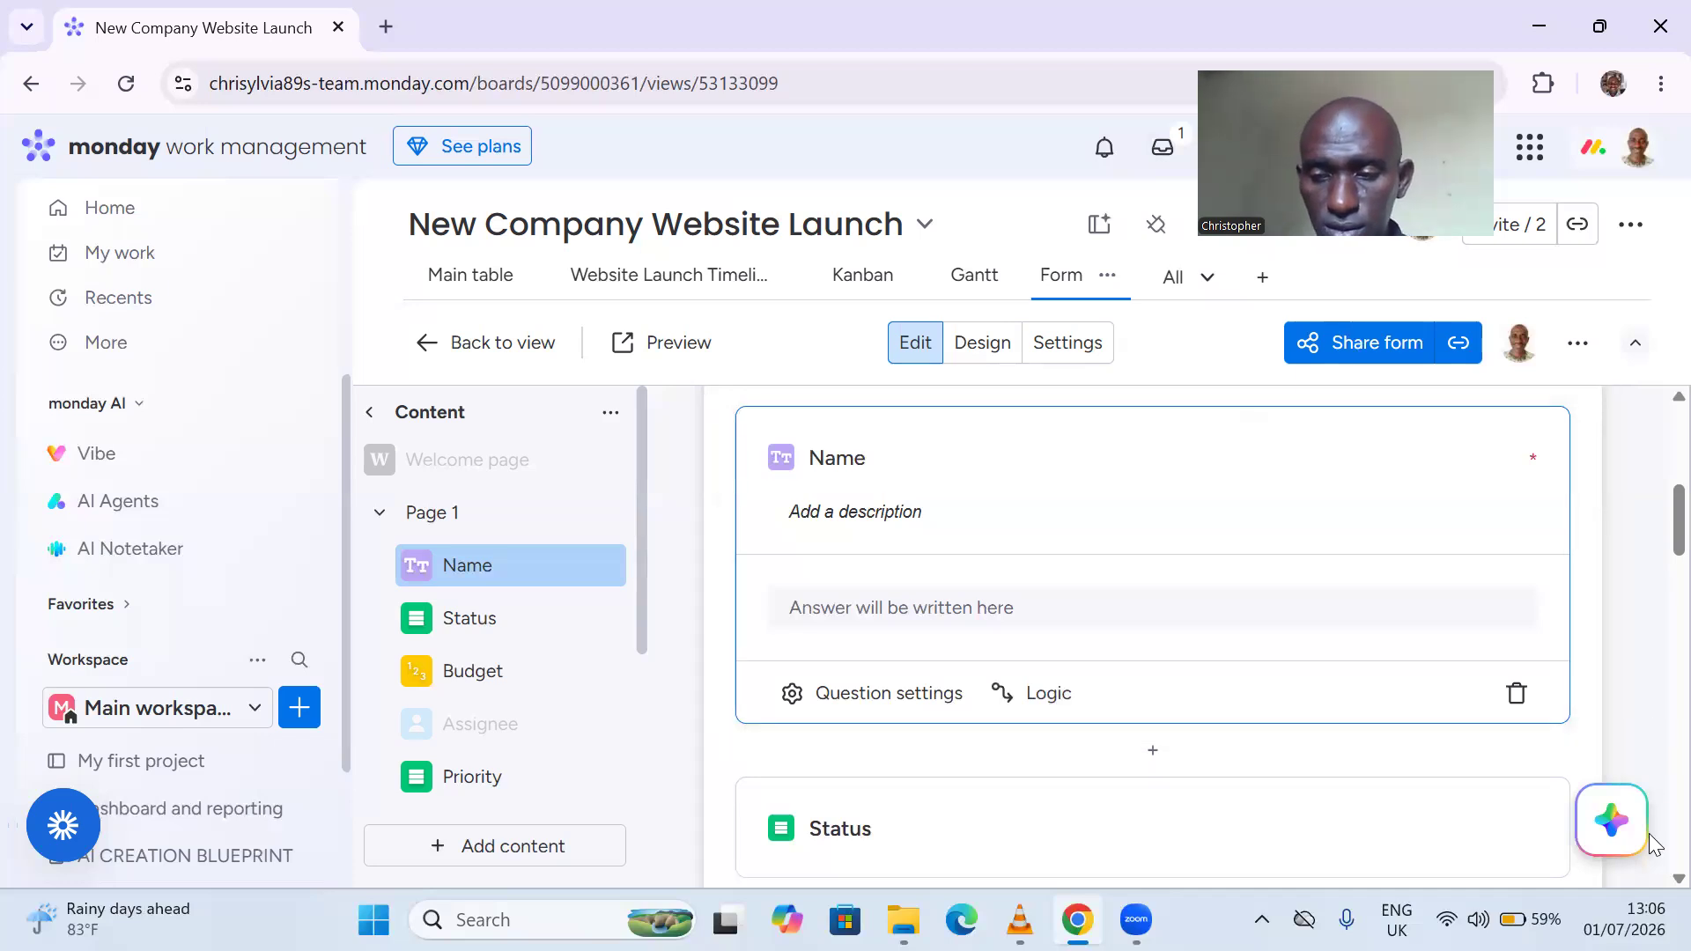
# - Review the form's remaining questions through to the end and copy the form's share link
pyautogui.scroll(-6, 1649, 878)
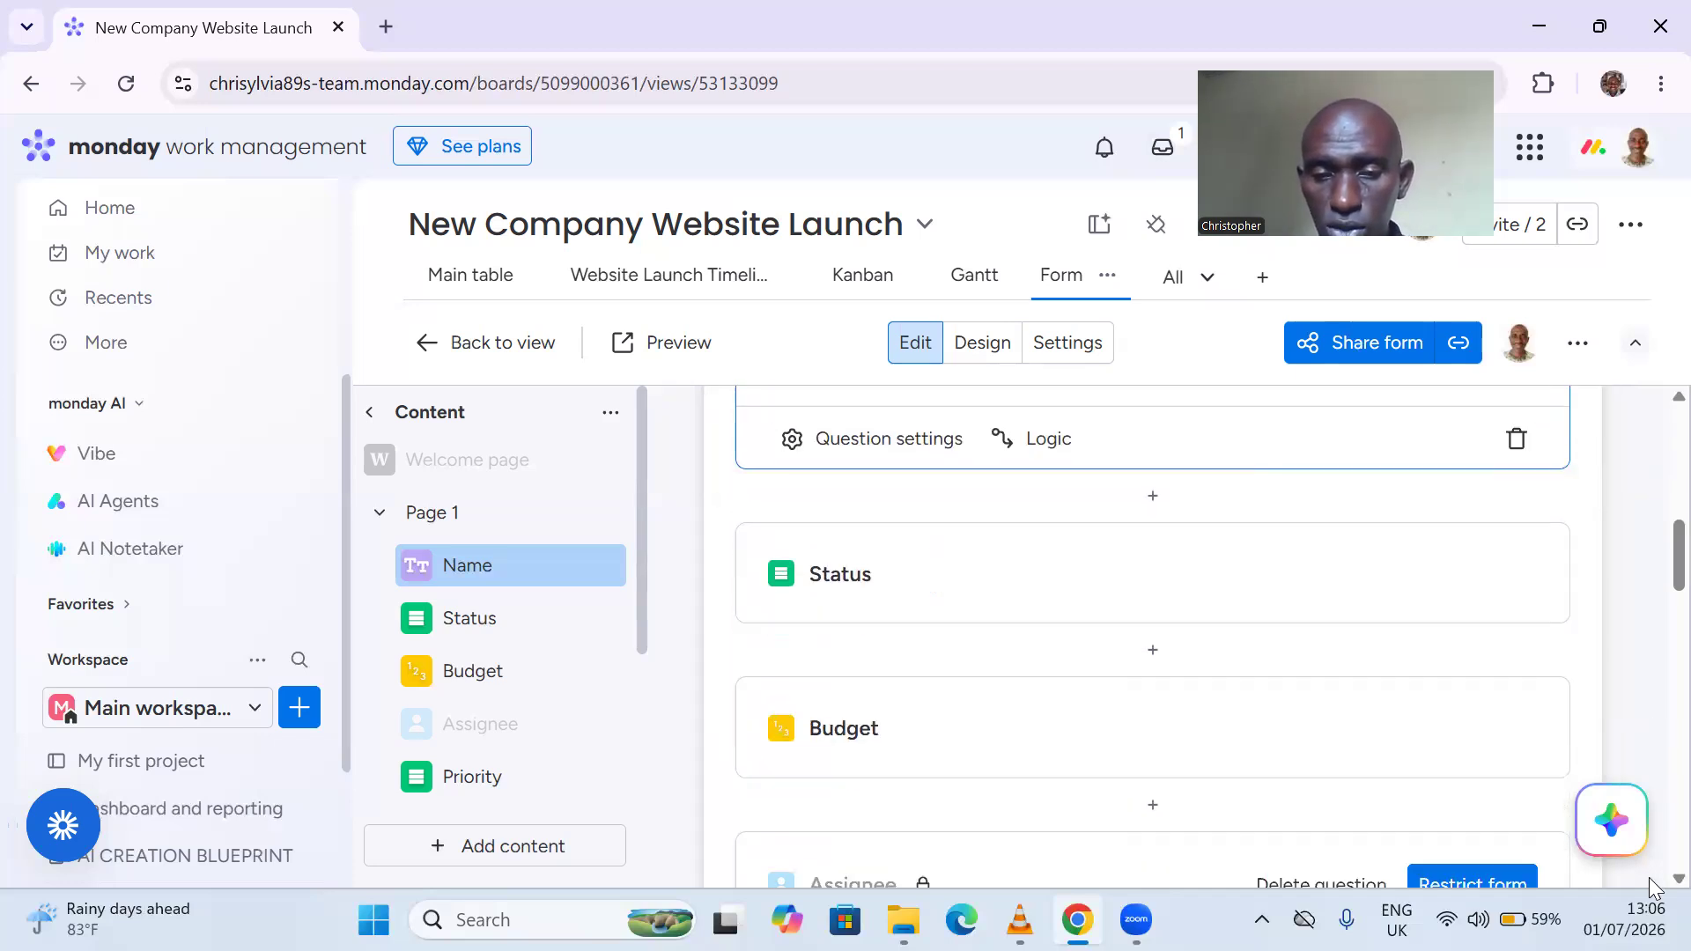
pyautogui.scroll(-4, 1649, 878)
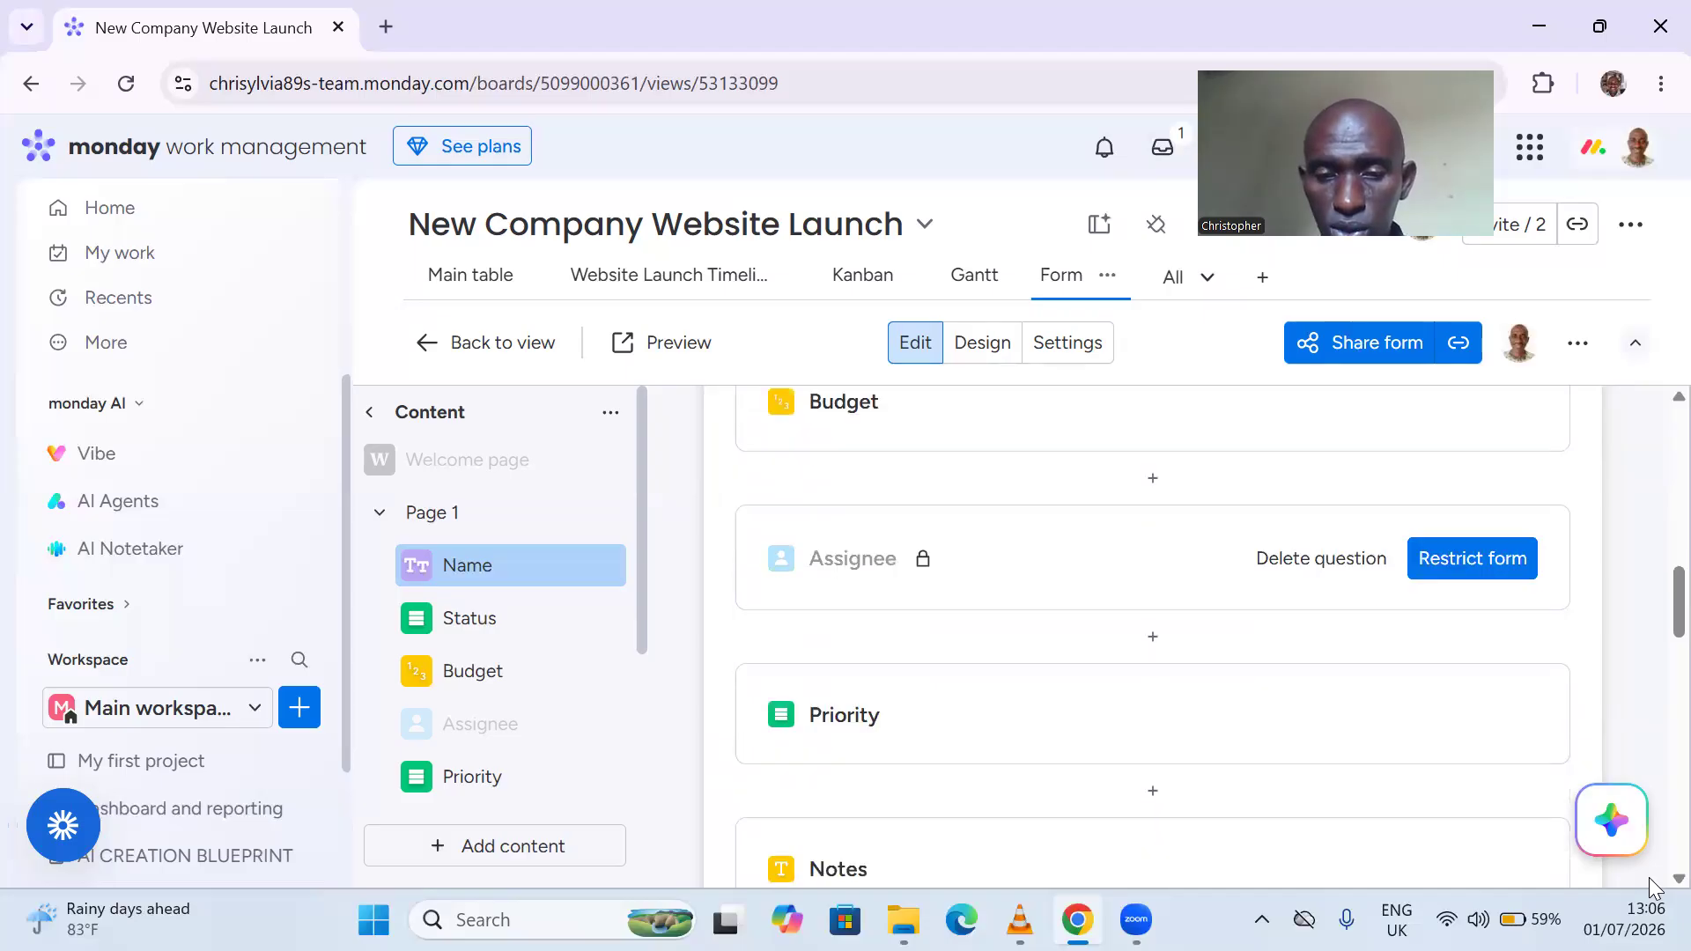
pyautogui.scroll(-4, 1648, 877)
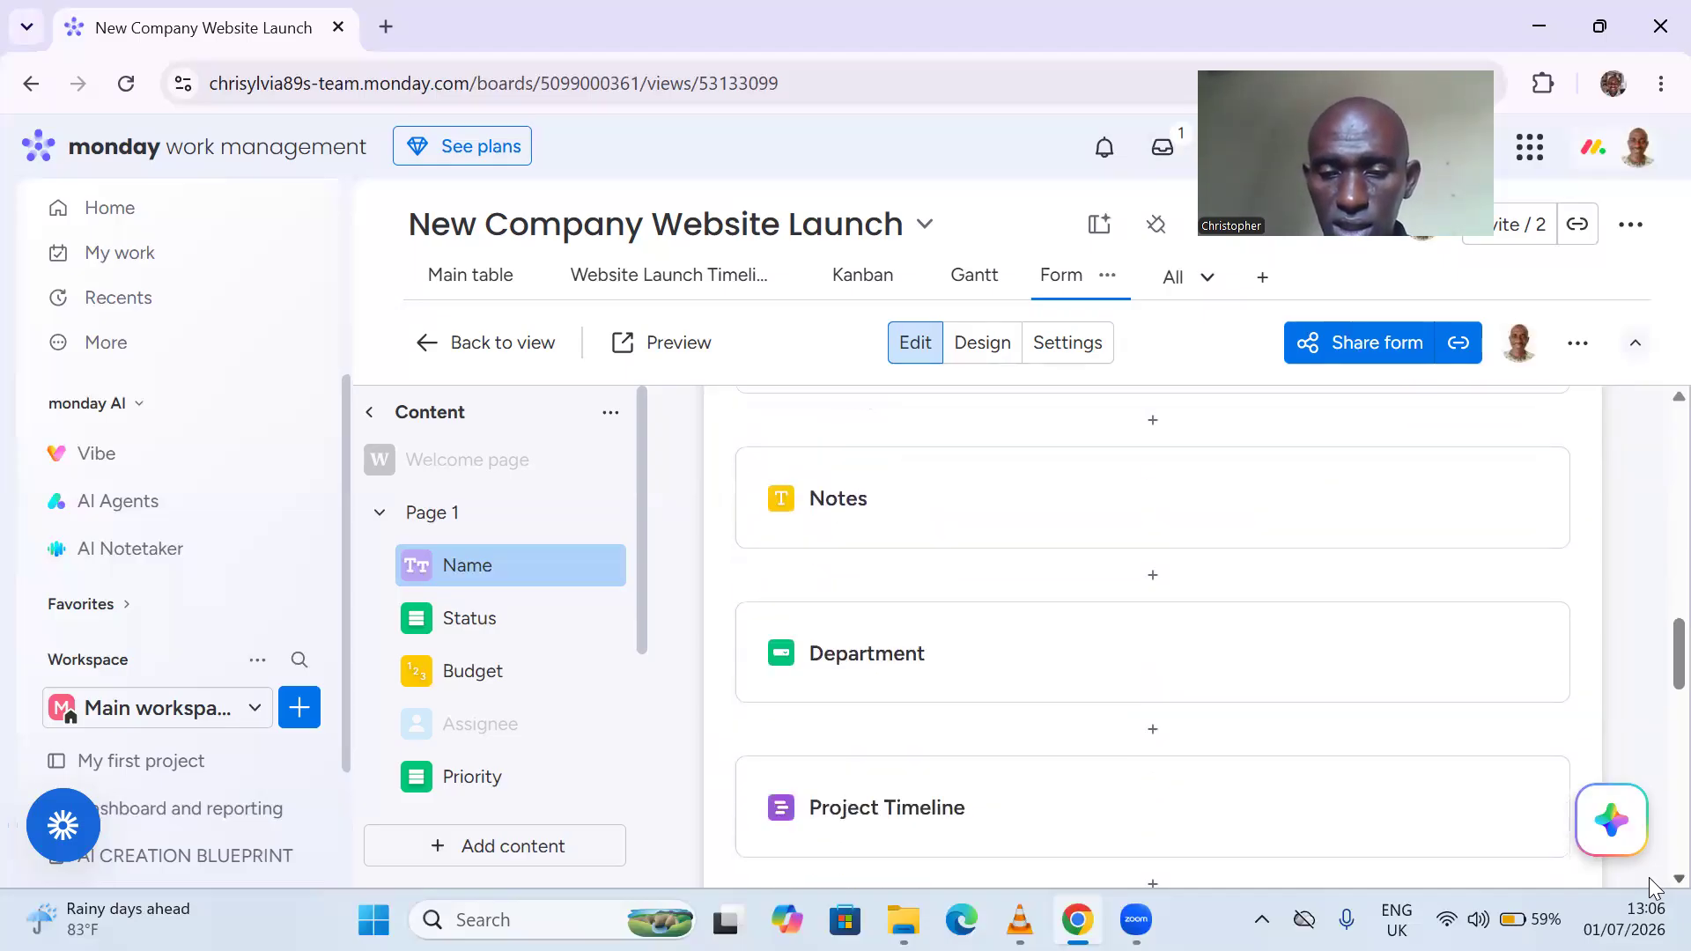
pyautogui.scroll(-3, 1649, 877)
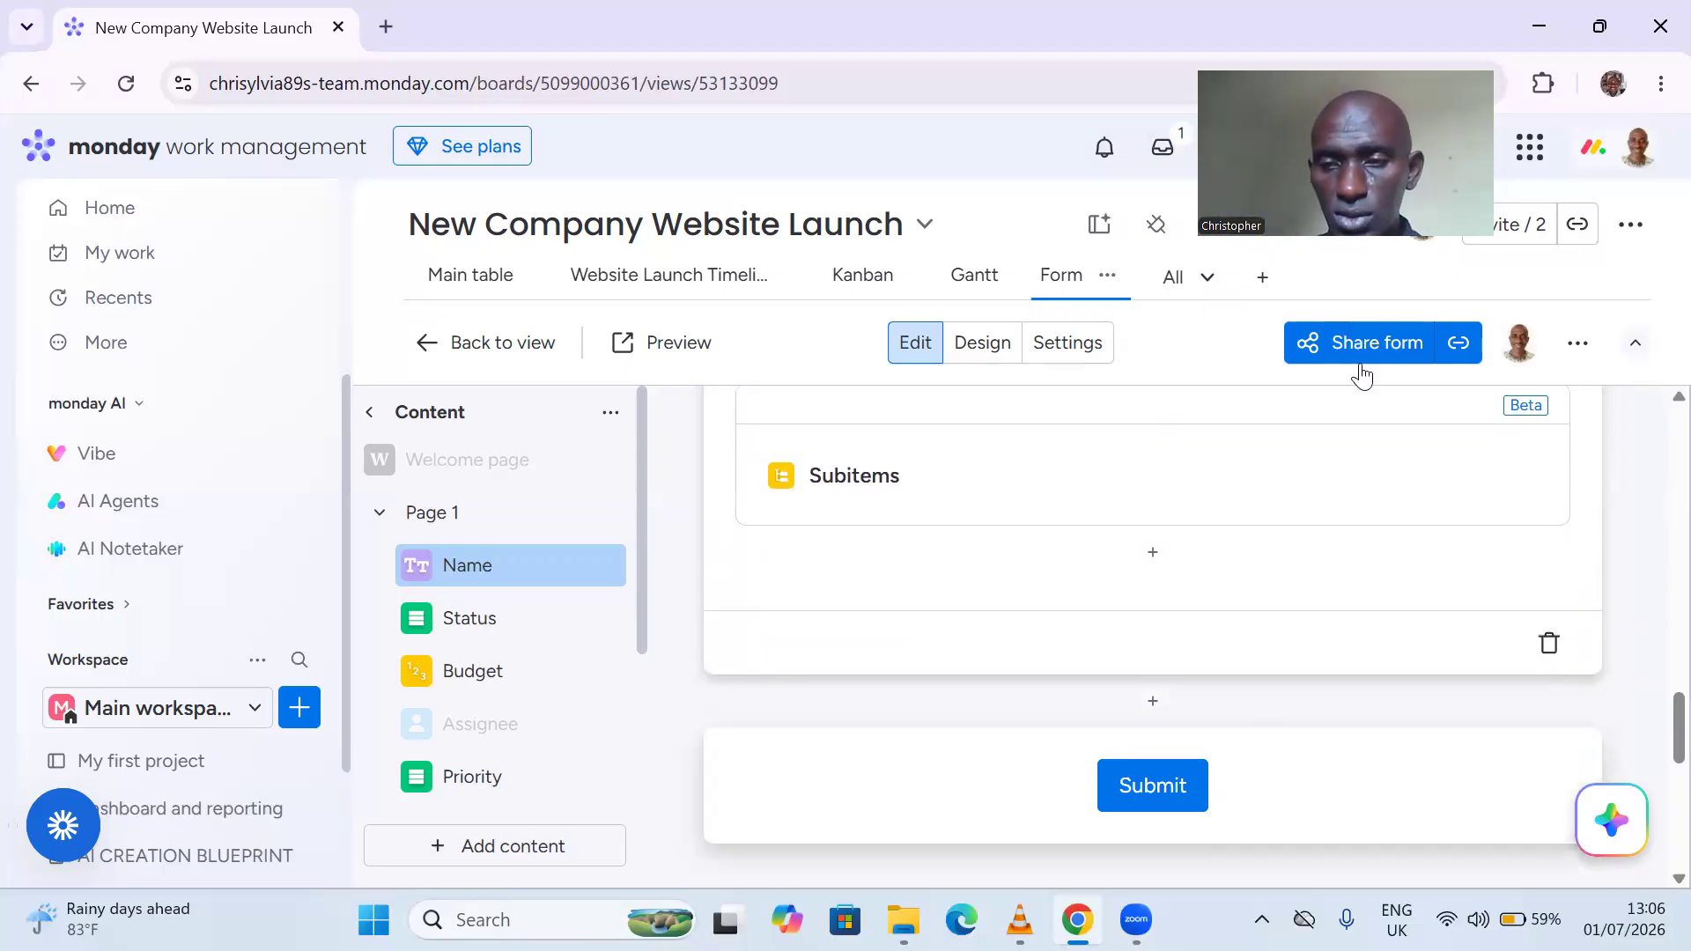
pyautogui.click(1460, 344)
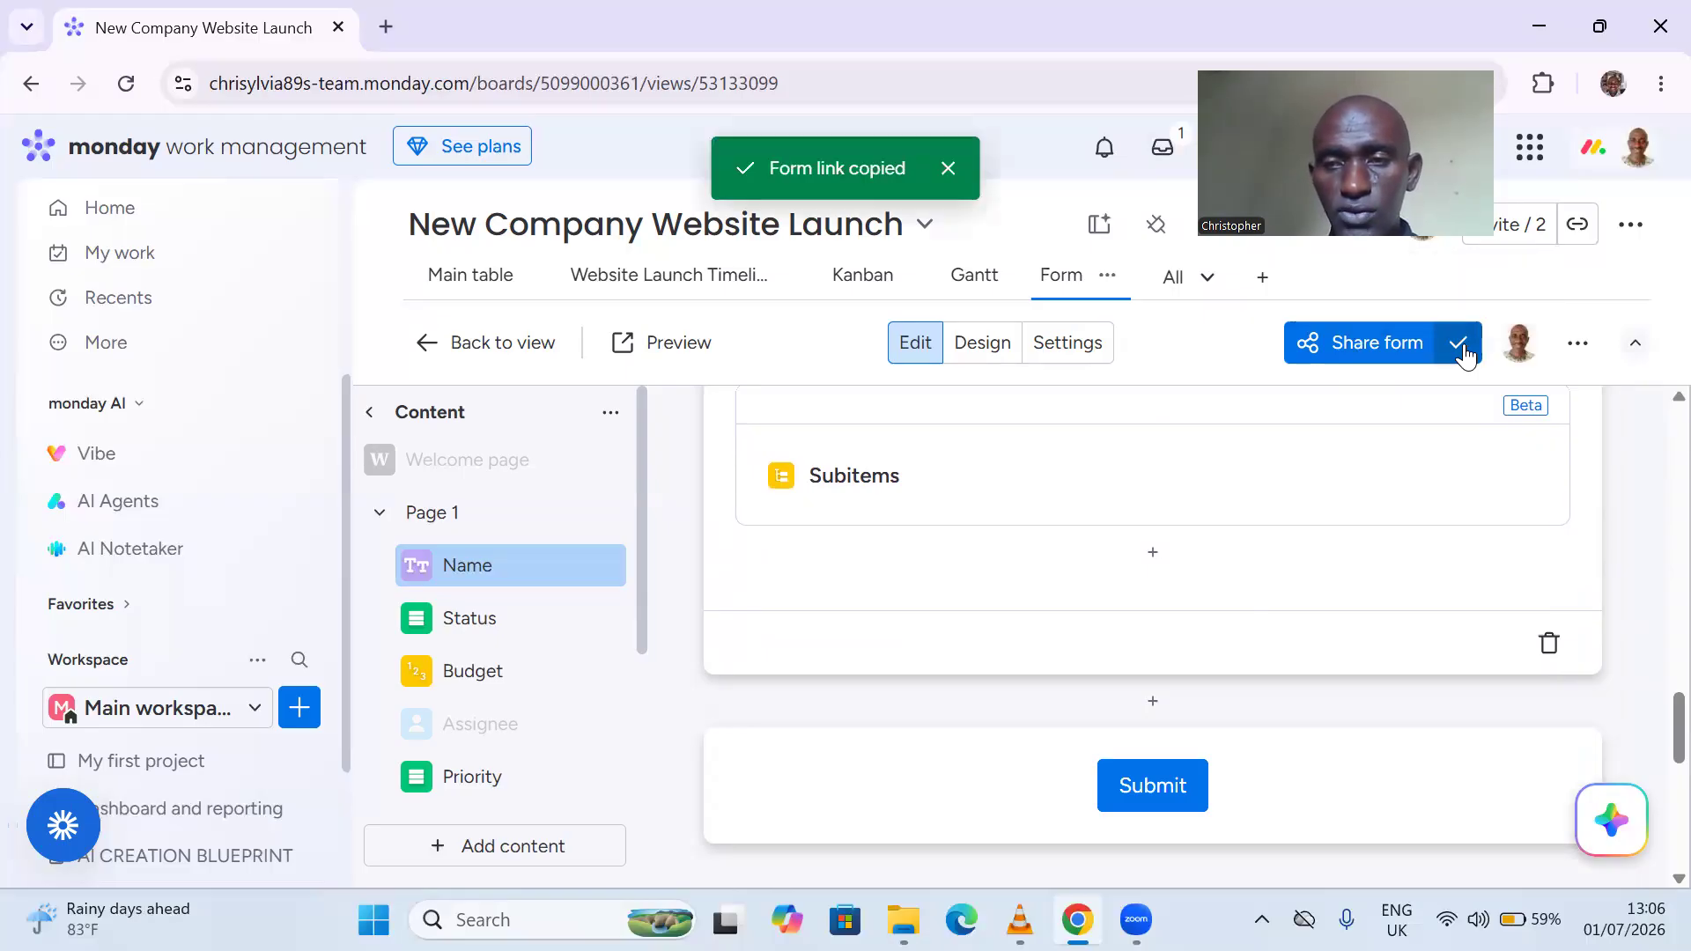